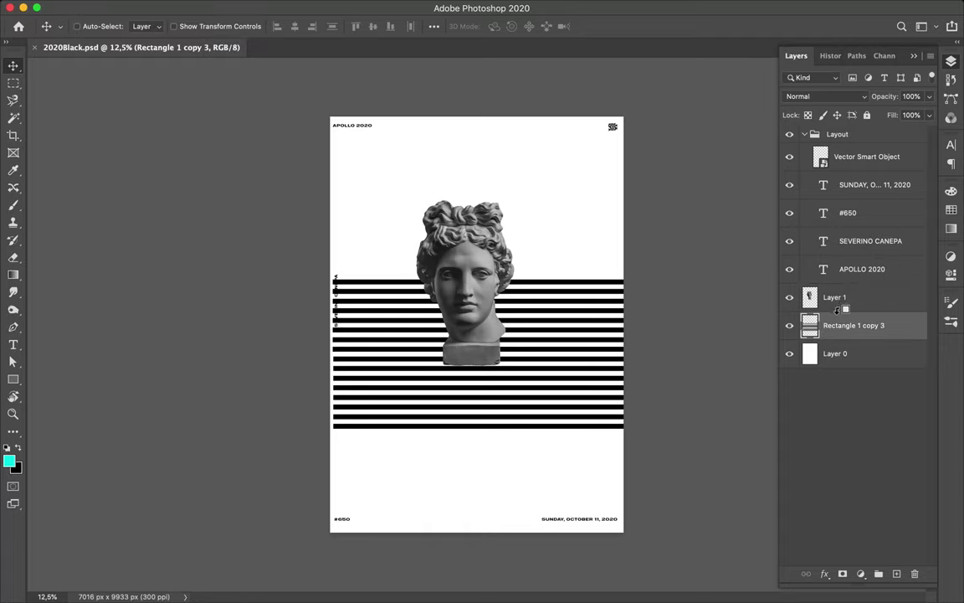
# - Add a Levels adjustment that deepens the statue's shadows and merge it into the statue
pyautogui.click(845, 297)
pyautogui.click(860, 574)
pyautogui.click(833, 399)
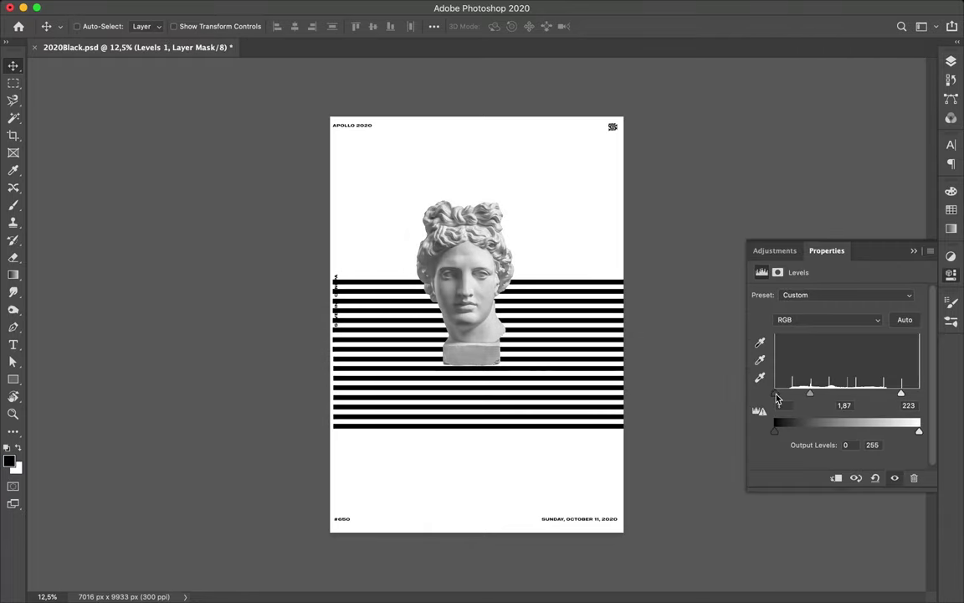
pyautogui.moveTo(776, 394); pyautogui.dragTo(824, 398)
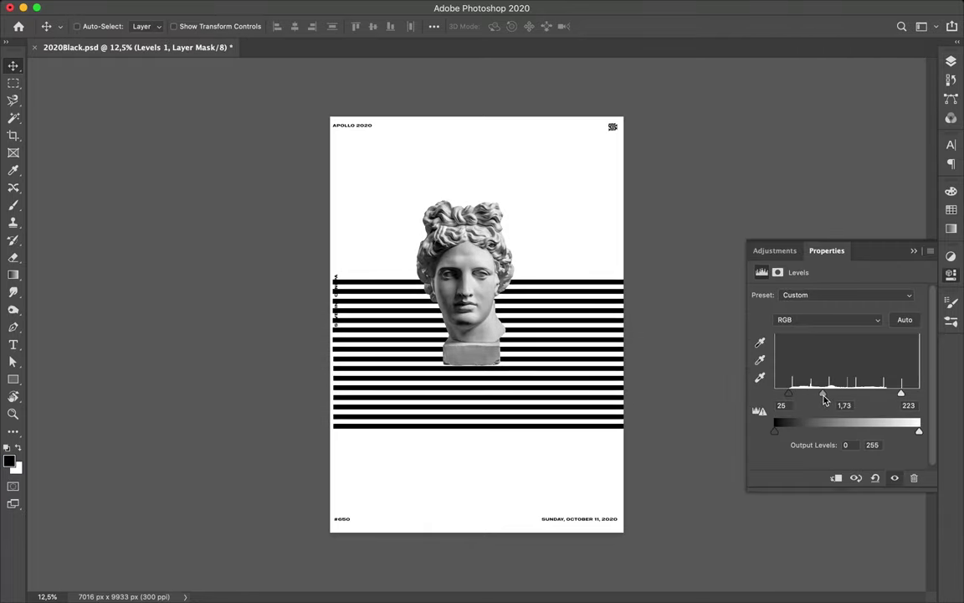
pyautogui.click(951, 65)
pyautogui.keyDown('shift'); pyautogui.click(876, 327); pyautogui.keyUp('shift')
pyautogui.hotkey('ctrl', 'e')
# - Move the statue down-right, stack the stripes layer above it, and shift the stripes higher
pyautogui.moveTo(482, 231); pyautogui.dragTo(496, 258)
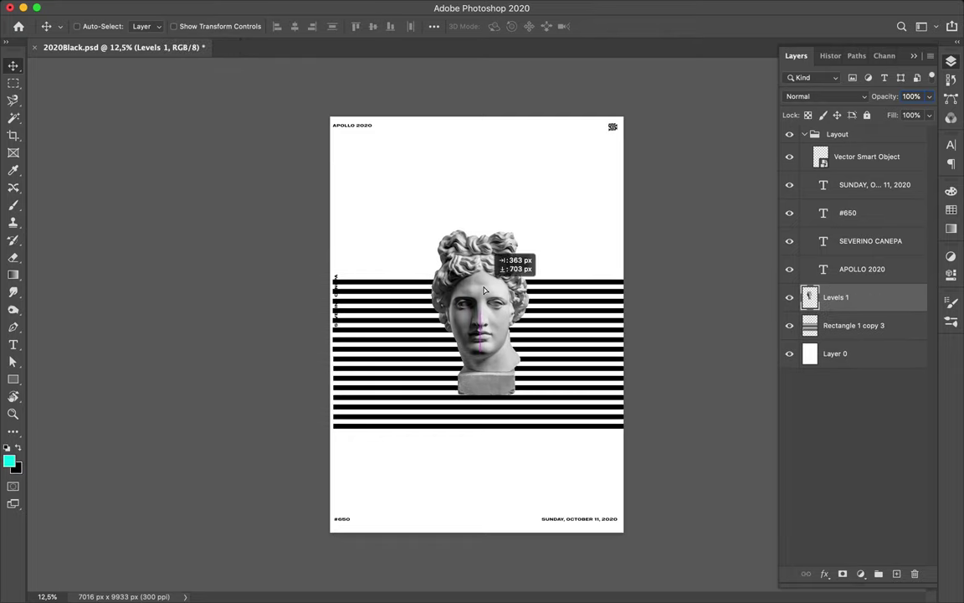
pyautogui.moveTo(854, 325); pyautogui.dragTo(829, 292)
pyautogui.moveTo(502, 351); pyautogui.dragTo(496, 336)
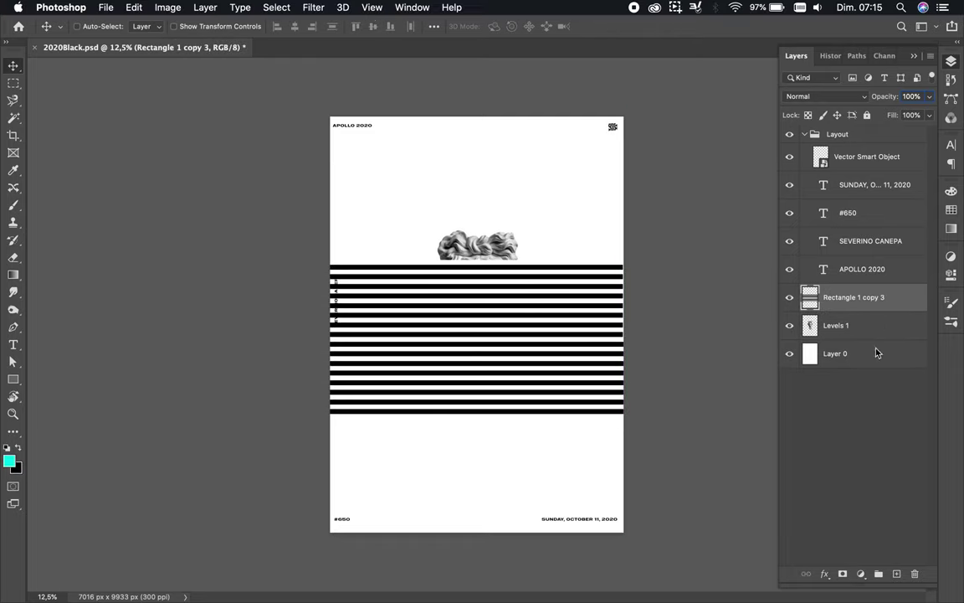
# - Liquify the stripes copy into a wave sweeping up-left, then move it up the poster
pyautogui.click(317, 9)
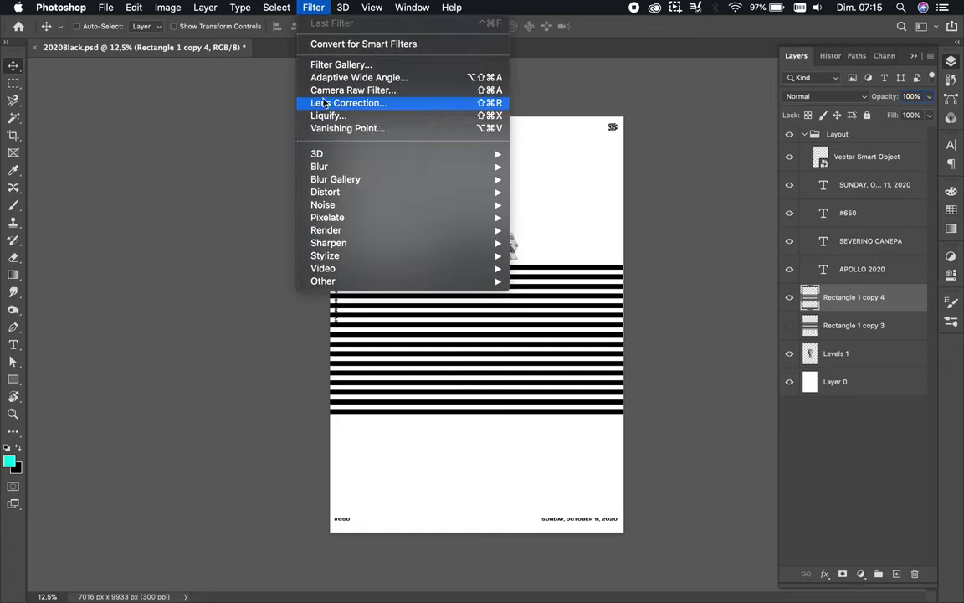
pyautogui.click(326, 115)
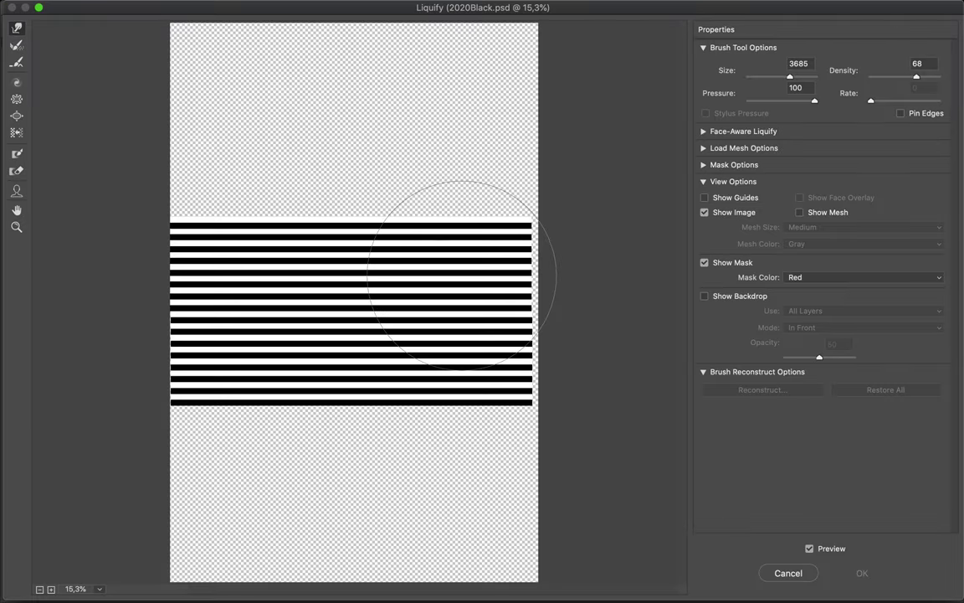
pyautogui.moveTo(448, 437)
pyautogui.mouseDown()
pyautogui.moveTo(500, 173)
pyautogui.moveTo(555, 42)
pyautogui.moveTo(394, 205)
pyautogui.mouseUp()
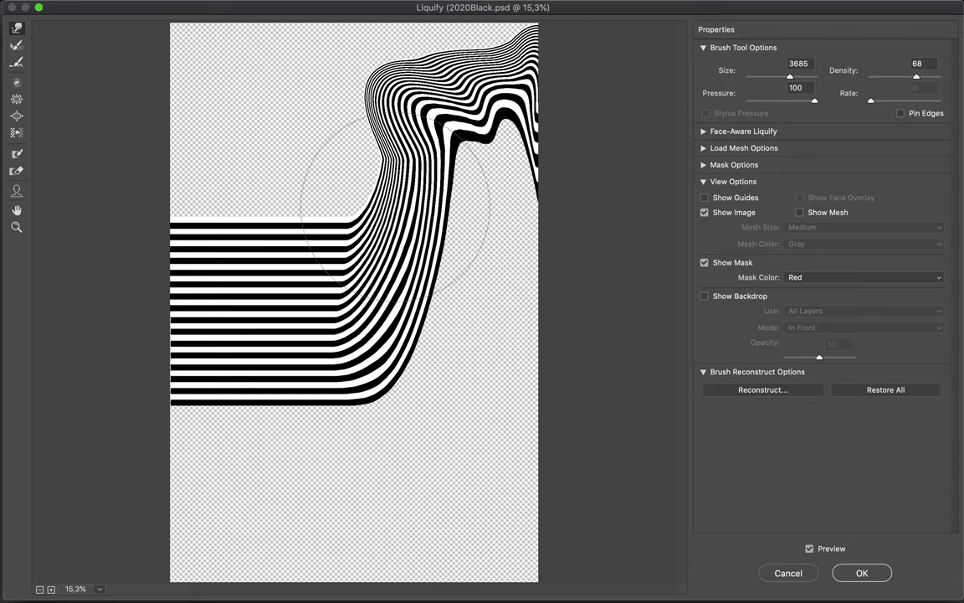
pyautogui.moveTo(409, 241); pyautogui.dragTo(259, 43)
pyautogui.moveTo(302, 463)
pyautogui.mouseDown()
pyautogui.moveTo(193, 149)
pyautogui.moveTo(155, 291)
pyautogui.mouseUp()
pyautogui.moveTo(226, 193); pyautogui.dragTo(138, 75)
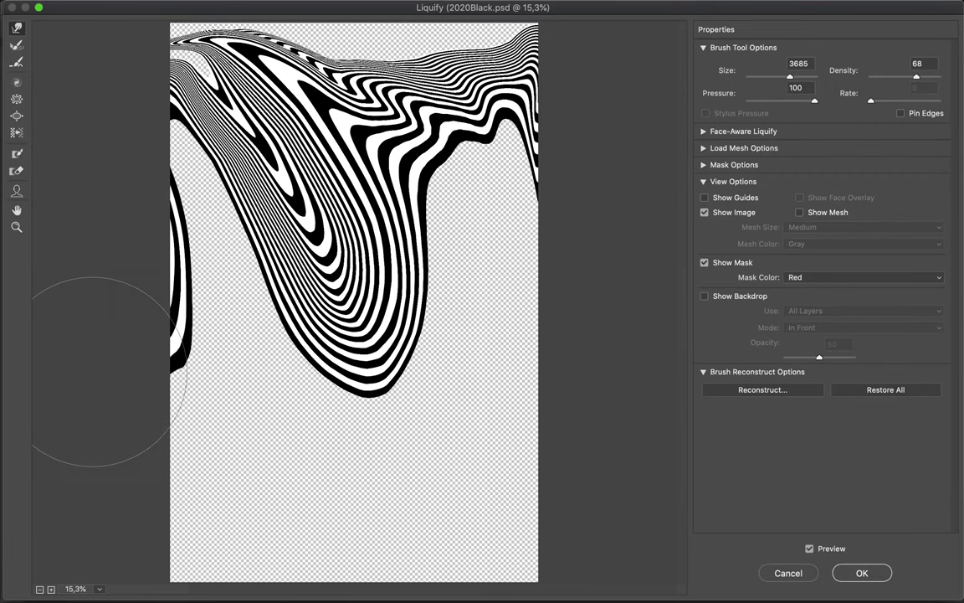
pyautogui.moveTo(415, 365); pyautogui.dragTo(338, 266)
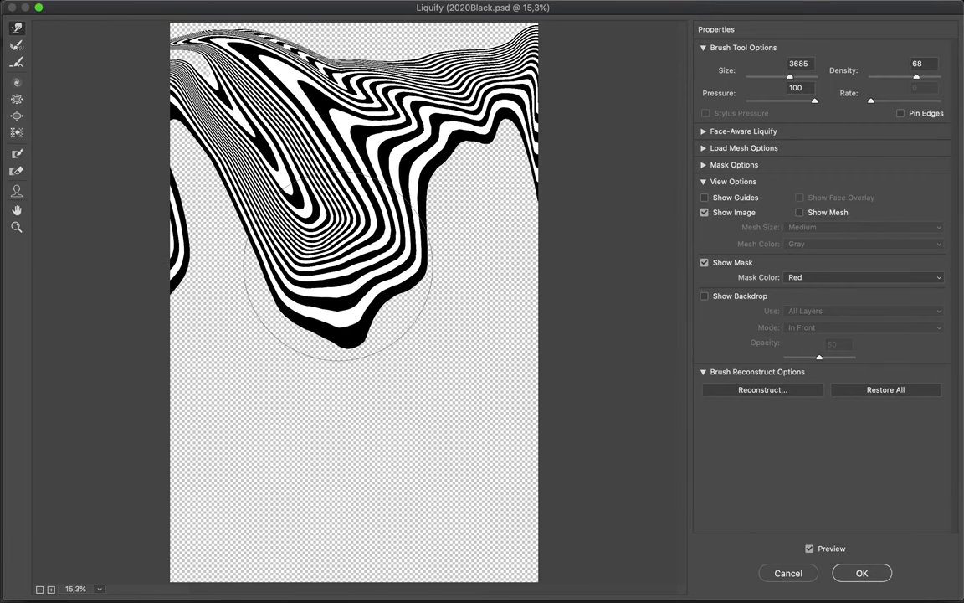
pyautogui.hotkey('ctrl', 'z')
pyautogui.click(861, 573)
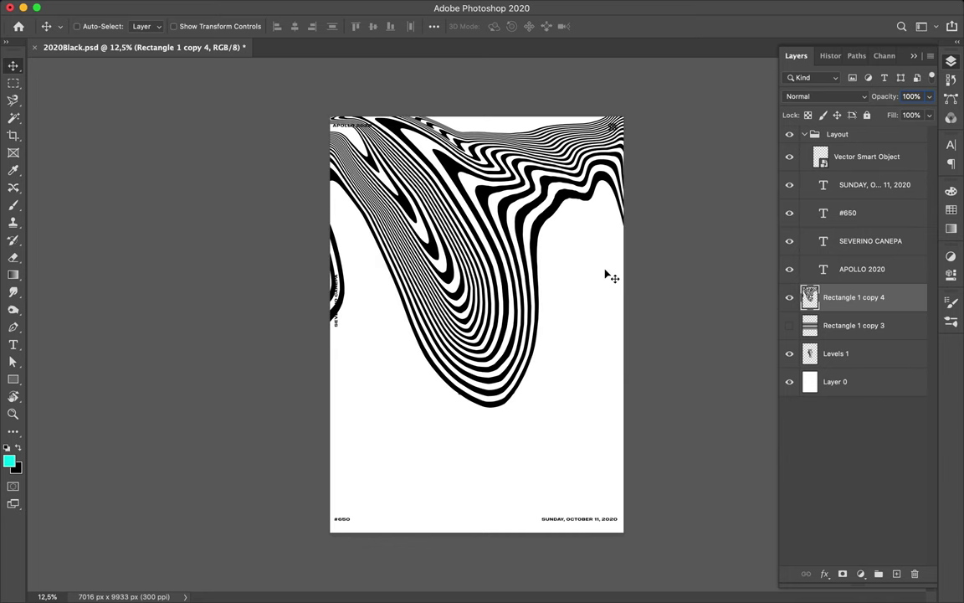
pyautogui.moveTo(607, 273); pyautogui.dragTo(469, 213)
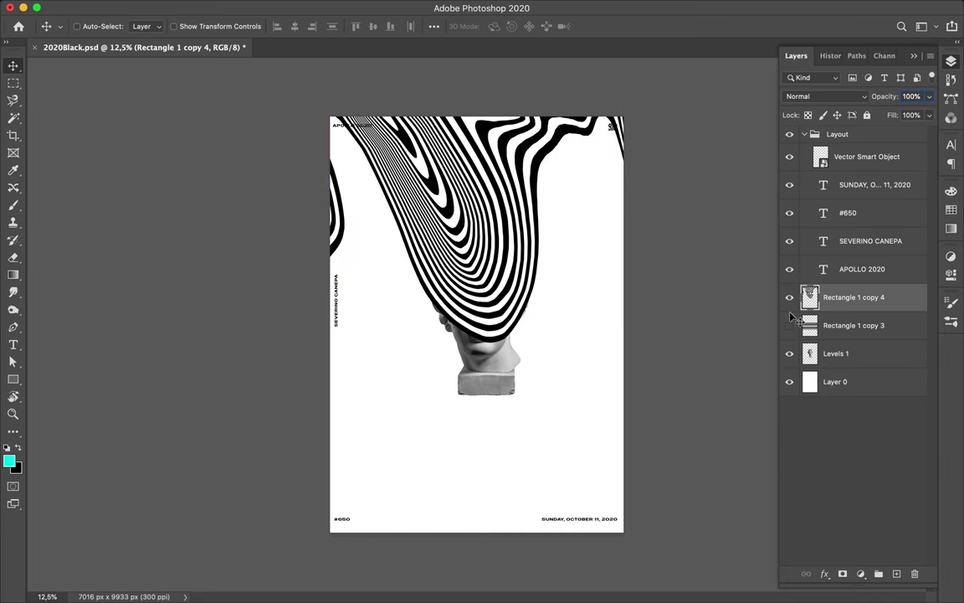
# - Rotate the warped stripes -90°, move them lower-left, and add a visible straight-stripes copy
pyautogui.hotkey('ctrl', 't')
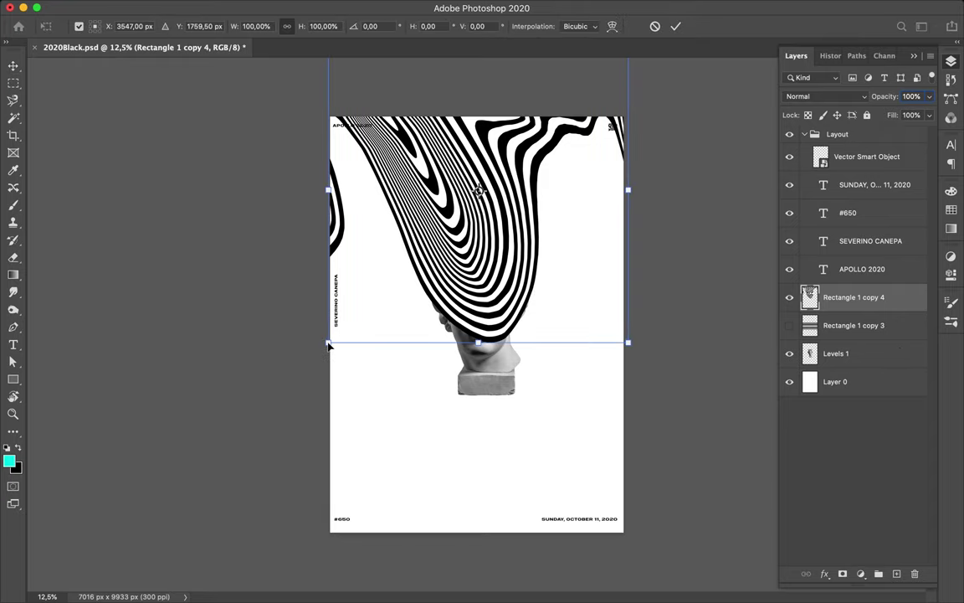
pyautogui.moveTo(603, 350); pyautogui.dragTo(628, 75)
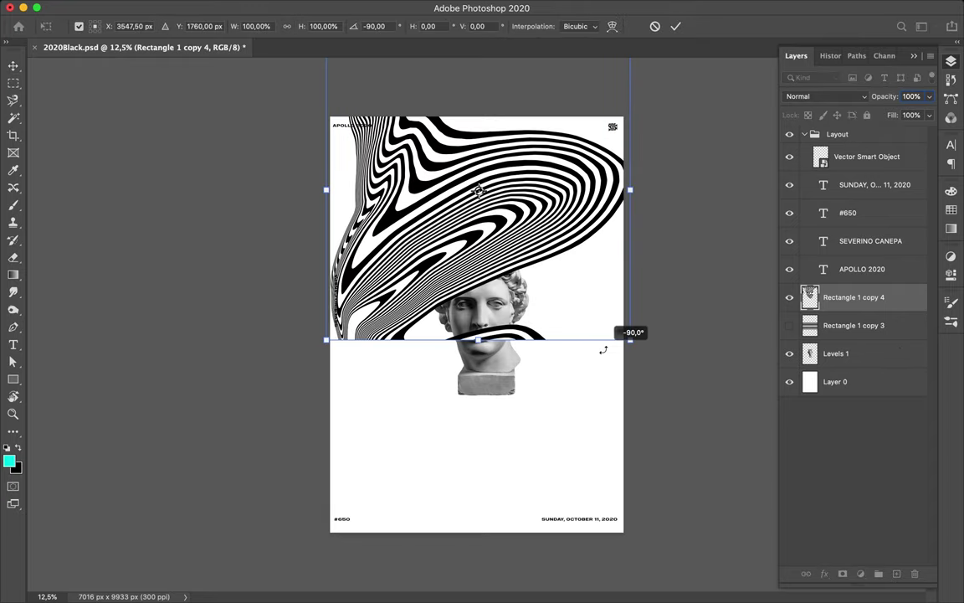
pyautogui.press('Return')
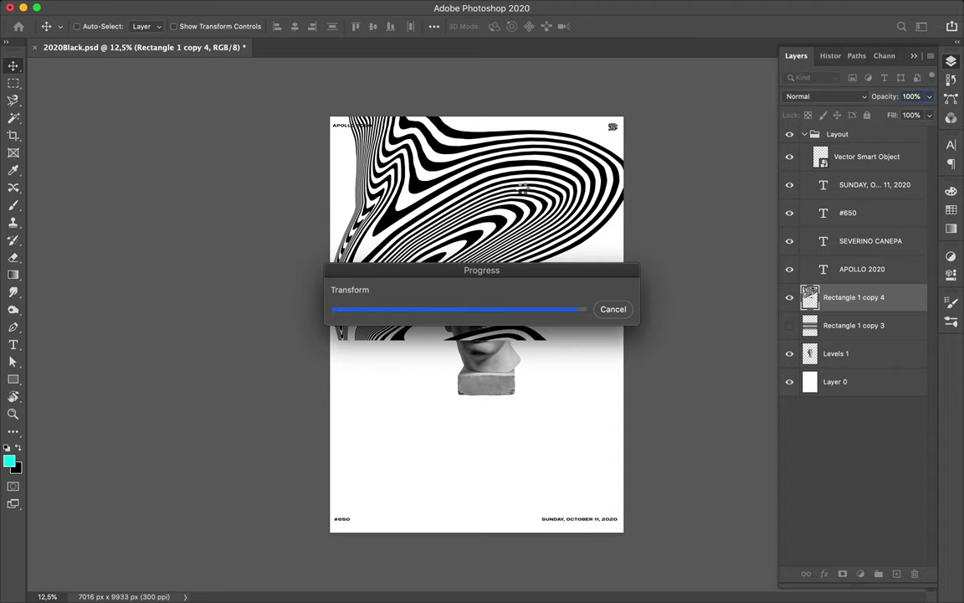
pyautogui.moveTo(522, 186); pyautogui.dragTo(458, 427)
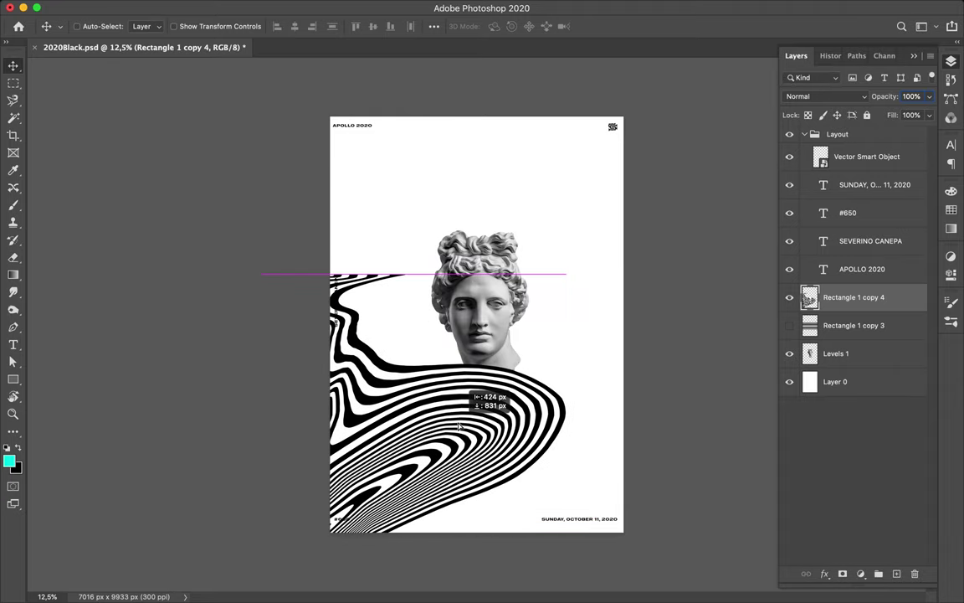
pyautogui.moveTo(862, 325); pyautogui.dragTo(845, 285)
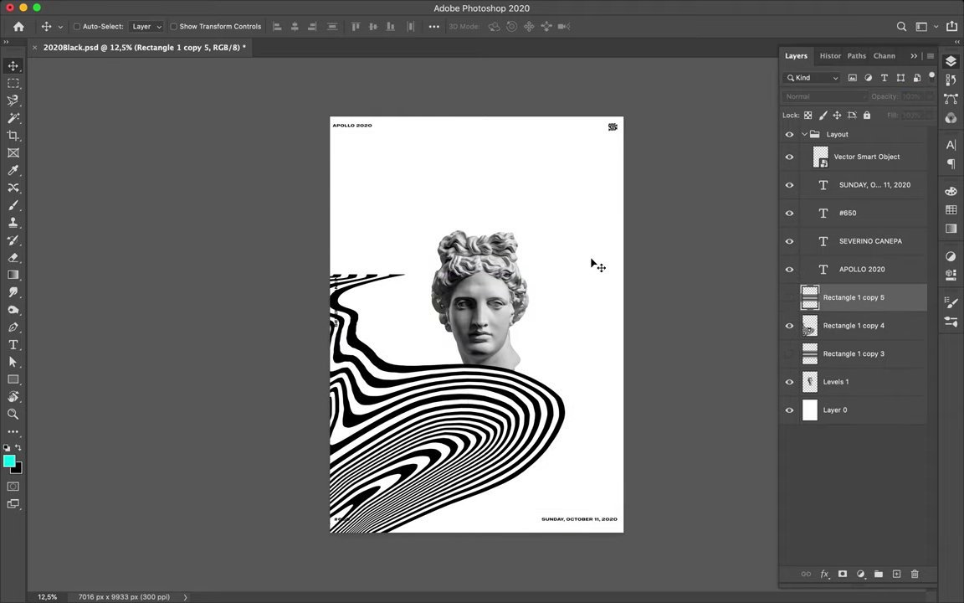
pyautogui.click(789, 298)
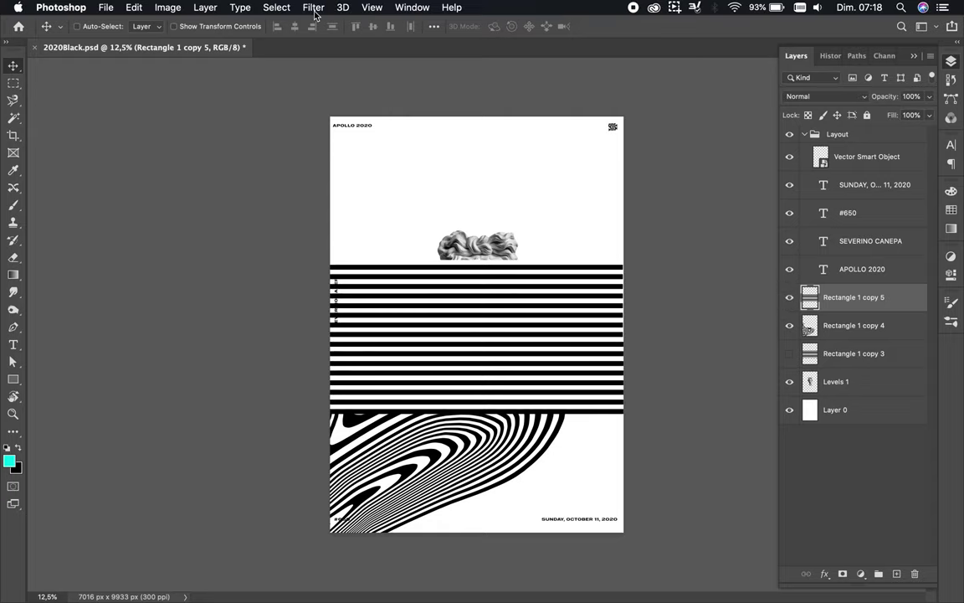
# - Liquify the new stripes copy into a curling wave and move it to the upper right
pyautogui.click(313, 8)
pyautogui.click(329, 25)
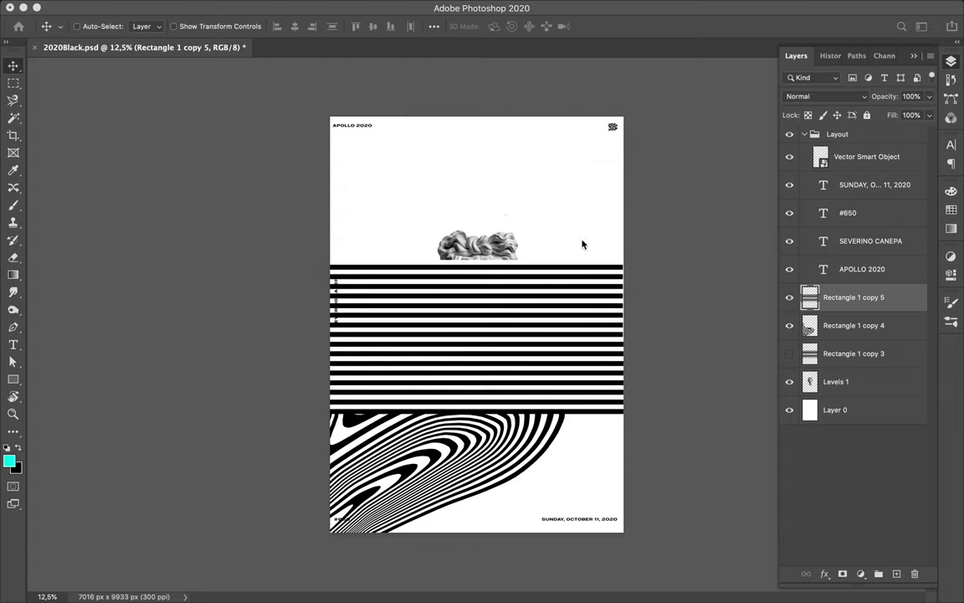
pyautogui.click(320, 11)
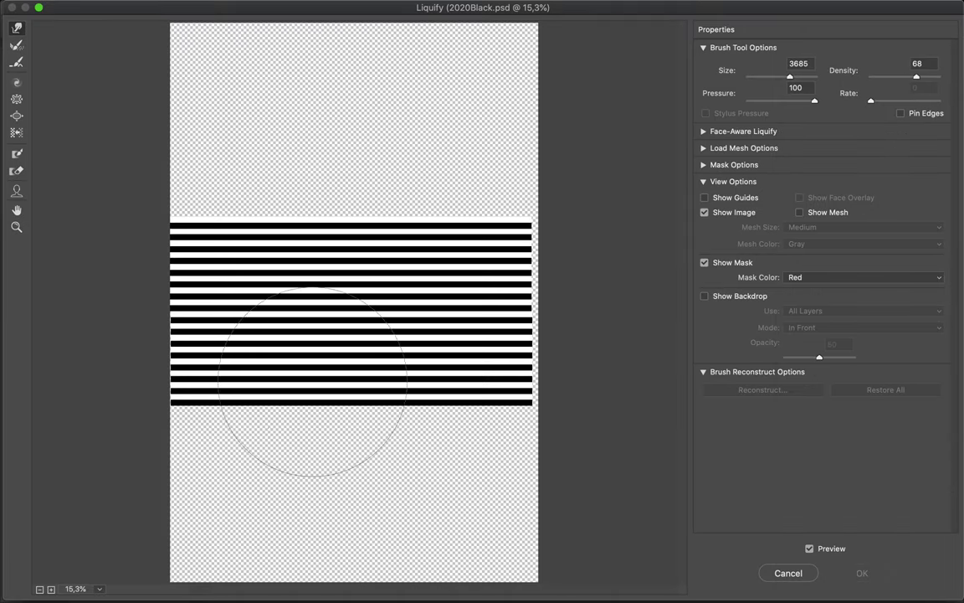
pyautogui.moveTo(313, 381); pyautogui.dragTo(215, 215)
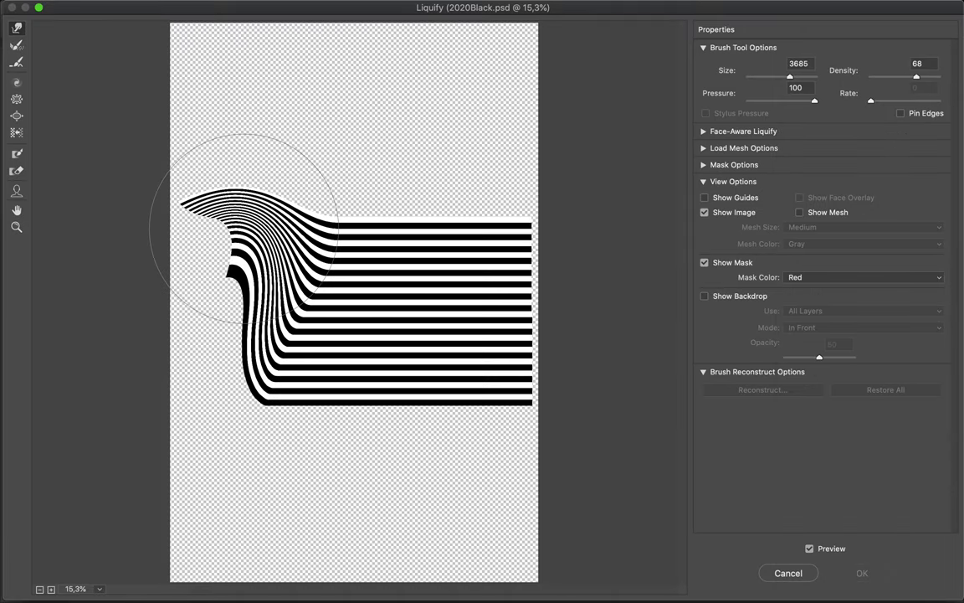
pyautogui.moveTo(387, 216); pyautogui.dragTo(248, 365)
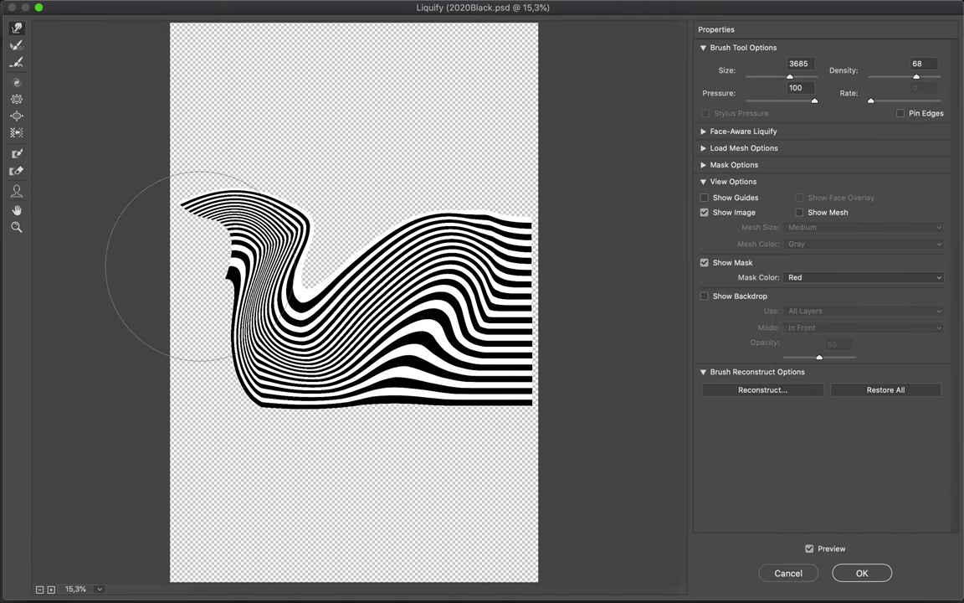
pyautogui.moveTo(193, 290)
pyautogui.mouseDown()
pyautogui.moveTo(279, 65)
pyautogui.moveTo(274, 90)
pyautogui.moveTo(368, 166)
pyautogui.moveTo(516, 419)
pyautogui.moveTo(516, 469)
pyautogui.mouseUp()
pyautogui.moveTo(564, 419)
pyautogui.mouseDown()
pyautogui.moveTo(499, 207)
pyautogui.moveTo(435, 121)
pyautogui.mouseUp()
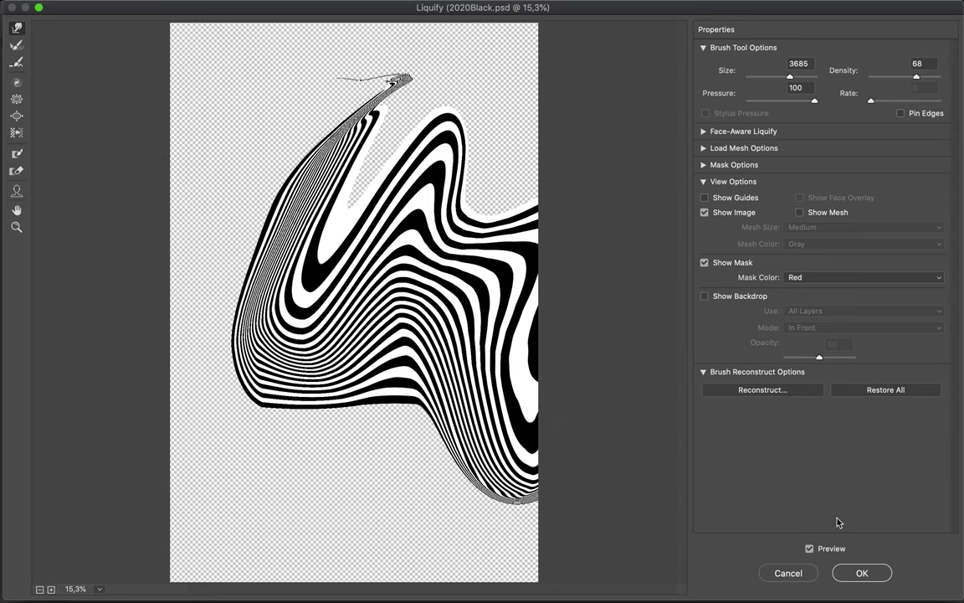
pyautogui.press('Return')
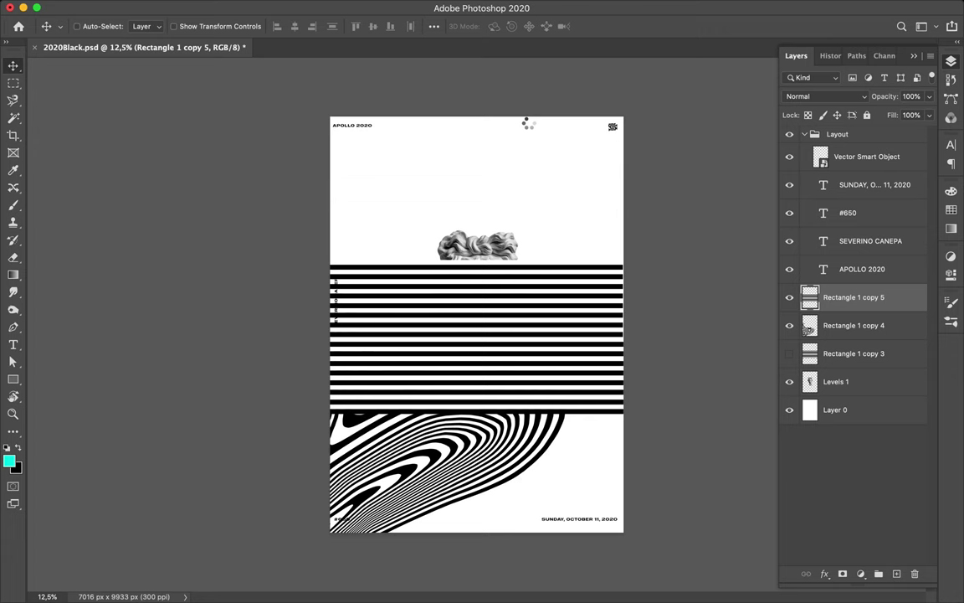
pyautogui.moveTo(476, 110); pyautogui.dragTo(543, 127)
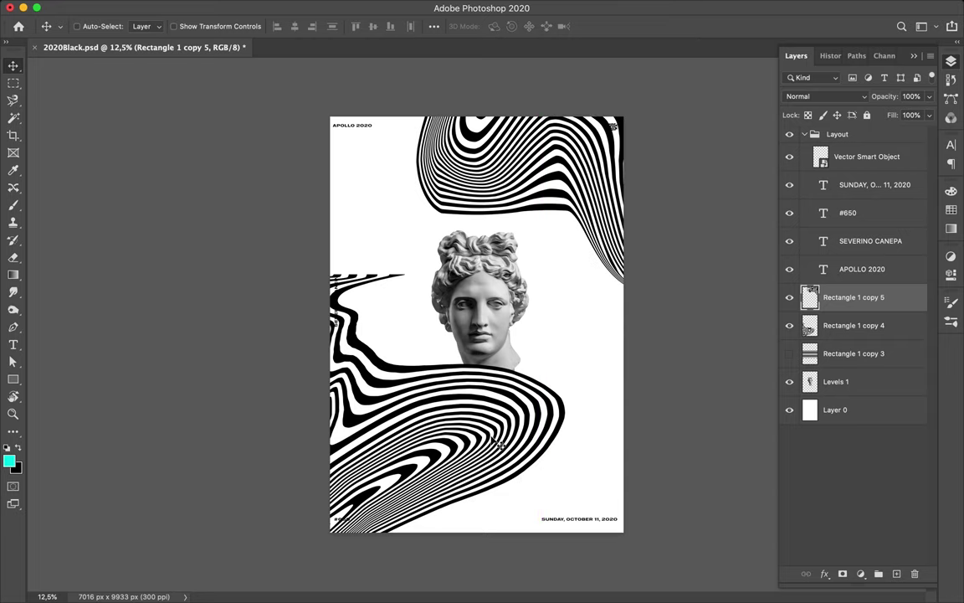
# - Rotate the upper-right stripe wave and reposition the lower-left wave
pyautogui.click(810, 327)
pyautogui.press('b')
pyautogui.press('e')
pyautogui.rightClick(855, 332)
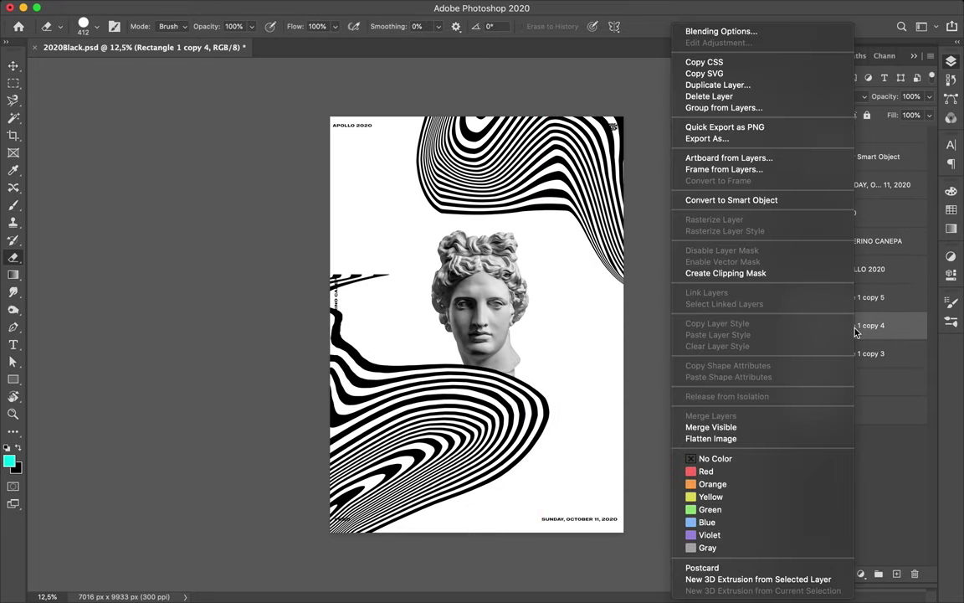
pyautogui.press('Escape')
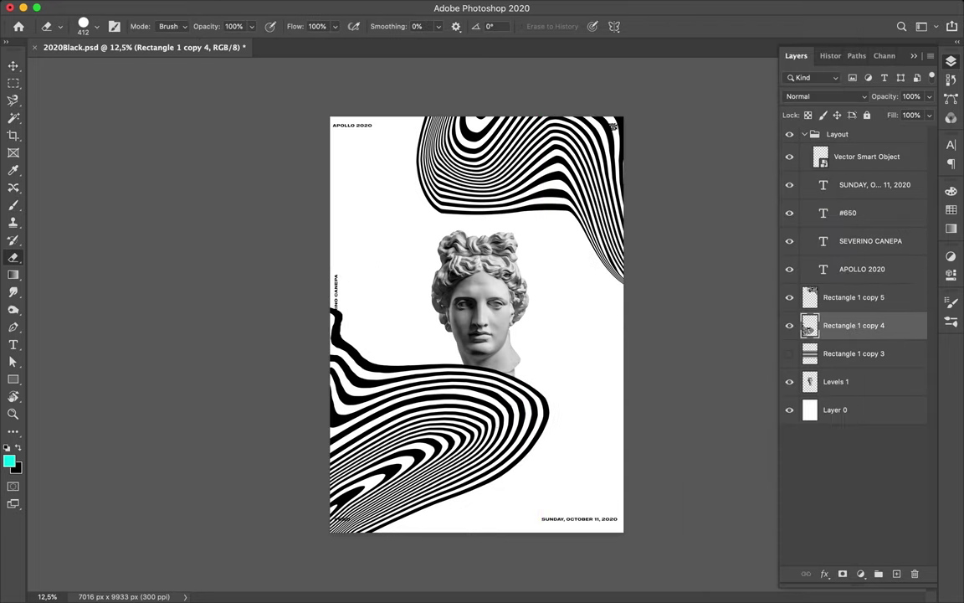
pyautogui.press('v')
pyautogui.keyDown('ctrl'); pyautogui.click(576, 191); pyautogui.keyUp('ctrl')
pyautogui.hotkey('ctrl', 't')
pyautogui.moveTo(381, 277); pyautogui.dragTo(401, 249)
pyautogui.press('Return')
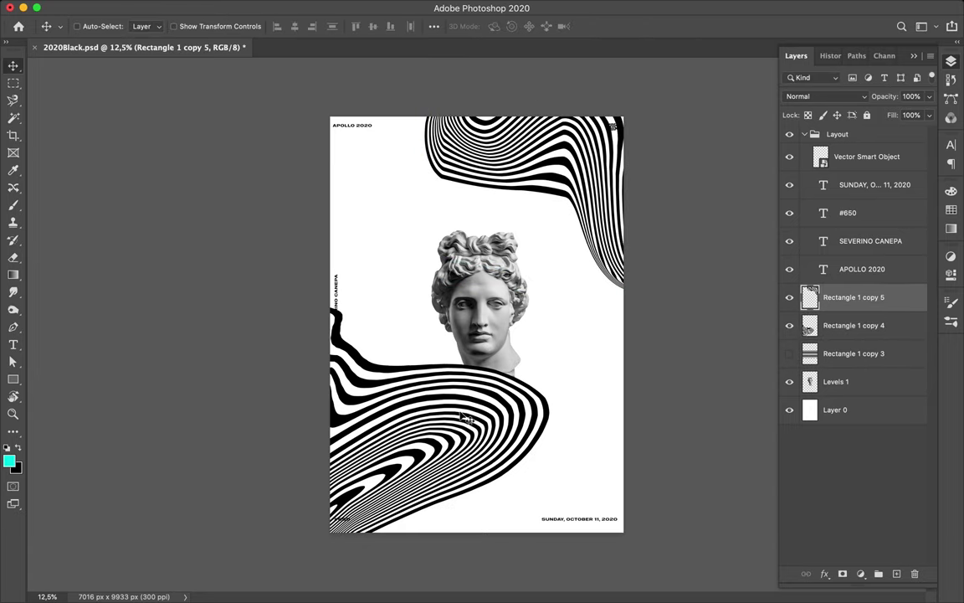
pyautogui.moveTo(418, 376); pyautogui.dragTo(481, 427)
# - Scale the statue head to 120%, centre it horizontally on the canvas, and add a new layer
pyautogui.keyDown('ctrl'); pyautogui.click(454, 310); pyautogui.keyUp('ctrl')
pyautogui.hotkey('ctrl', 't')
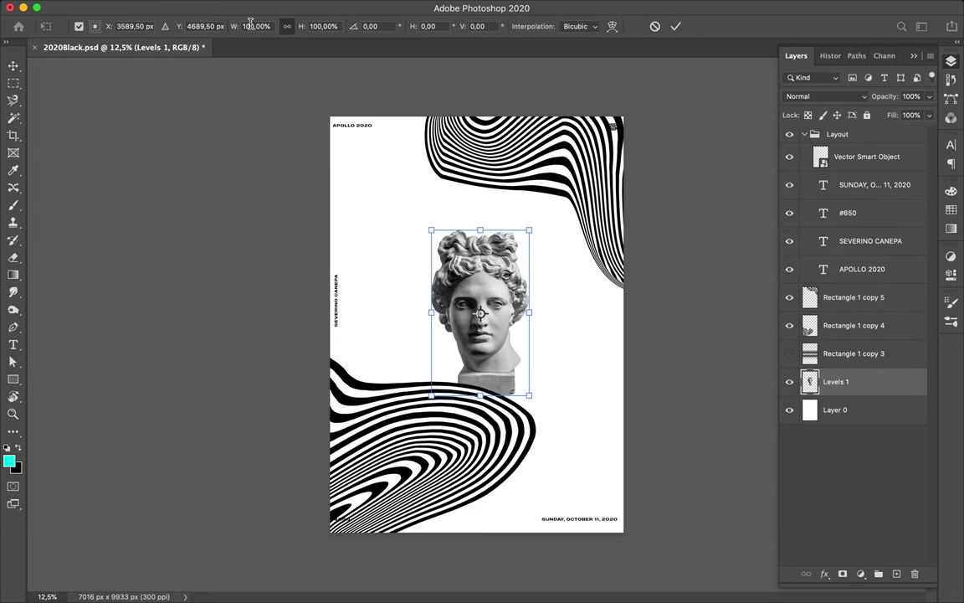
pyautogui.doubleClick(255, 26)
pyautogui.write('120')
pyautogui.press('Return')
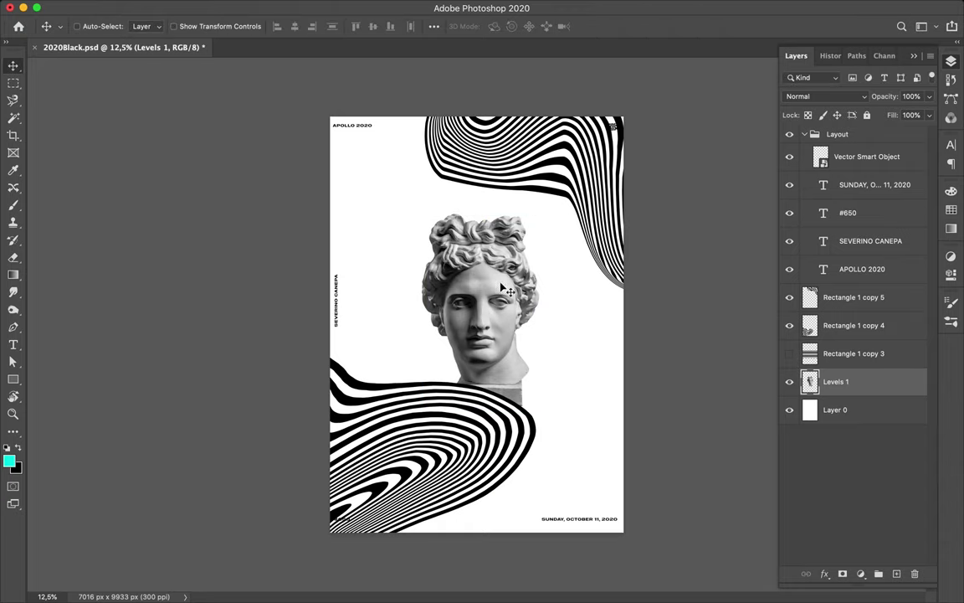
pyautogui.click(434, 26)
pyautogui.click(448, 147)
pyautogui.click(448, 159)
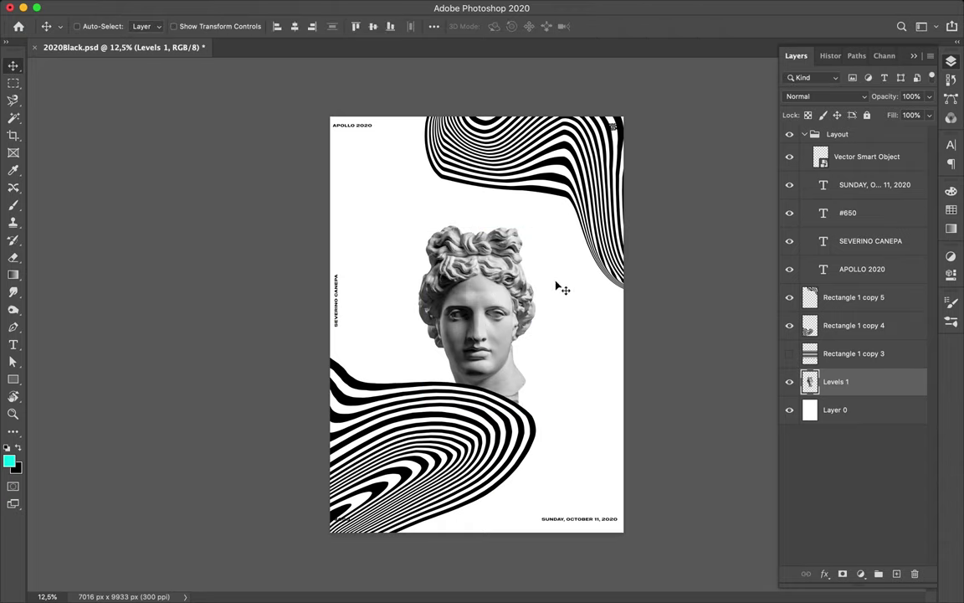
pyautogui.click(897, 573)
# - Set up the Marker Brush 1 preset at 162 px for hand lettering
pyautogui.press('b')
pyautogui.click(100, 30)
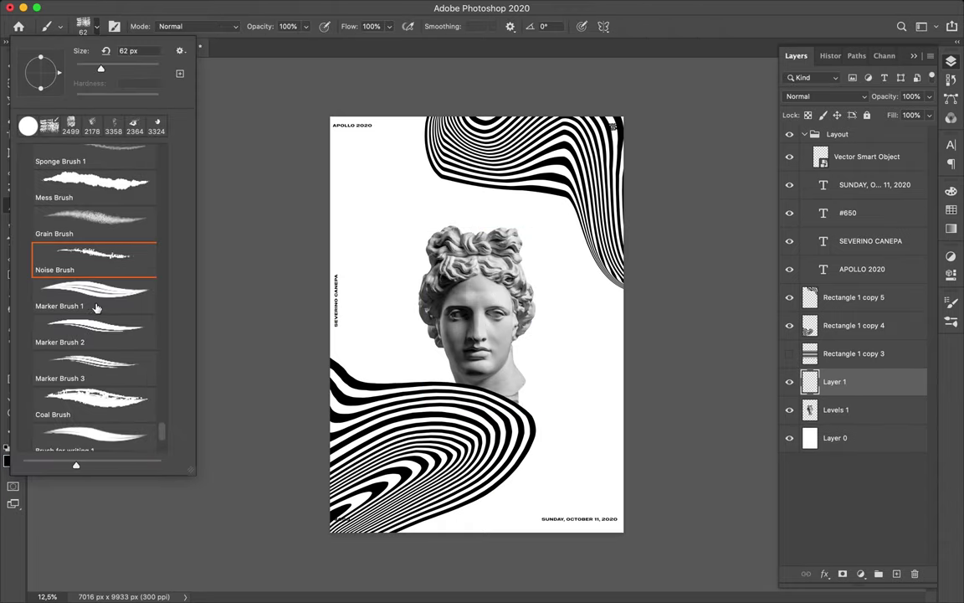
pyautogui.scroll(-1, 95, 308)
pyautogui.click(95, 267)
pyautogui.moveTo(127, 73); pyautogui.dragTo(131, 72)
pyautogui.moveTo(366, 176); pyautogui.dragTo(370, 201)
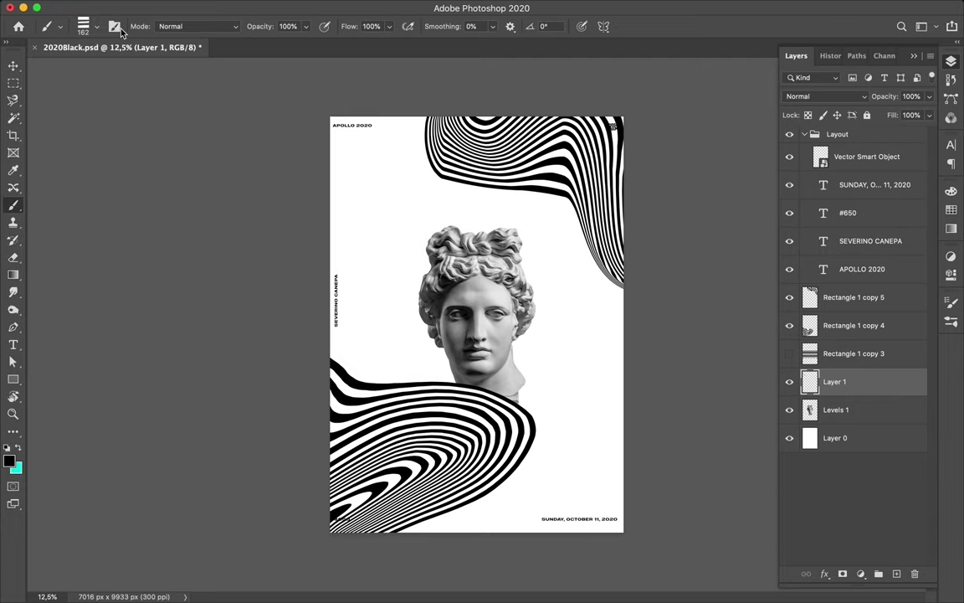
pyautogui.click(88, 26)
pyautogui.press('Escape')
pyautogui.scroll(3, 477, 318)
# - Paint APO above the statue, redoing the P and removing a stray slash through the O
pyautogui.moveTo(327, 266); pyautogui.dragTo(378, 240)
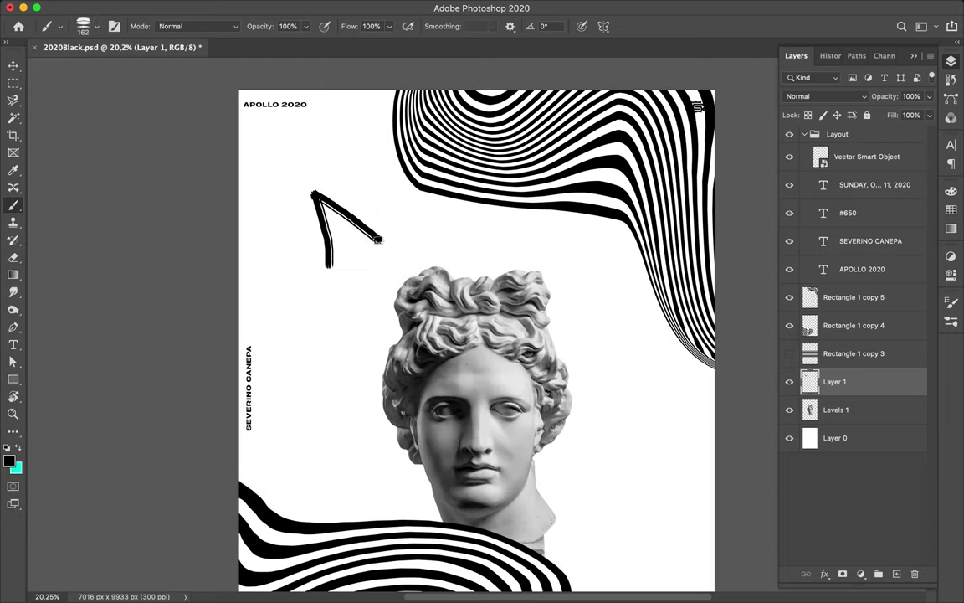
pyautogui.moveTo(356, 177)
pyautogui.mouseDown()
pyautogui.moveTo(405, 243)
pyautogui.moveTo(388, 219)
pyautogui.mouseUp()
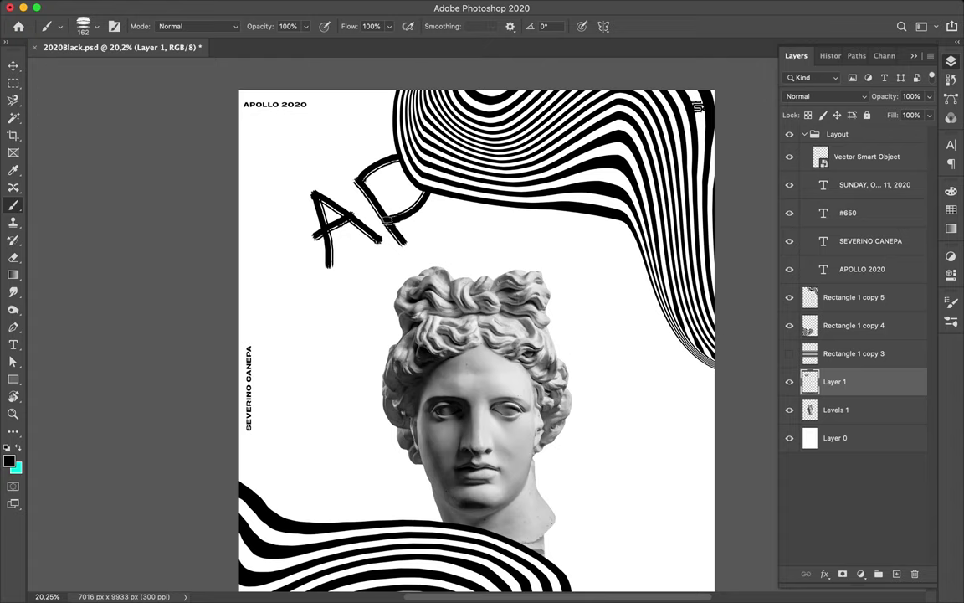
pyautogui.moveTo(834, 381); pyautogui.dragTo(836, 282)
pyautogui.hotkey('ctrl', 'z')
pyautogui.hotkey('ctrl', 'z')
pyautogui.hotkey('ctrl', 'z')
pyautogui.press('v')
pyautogui.moveTo(357, 219); pyautogui.dragTo(303, 256)
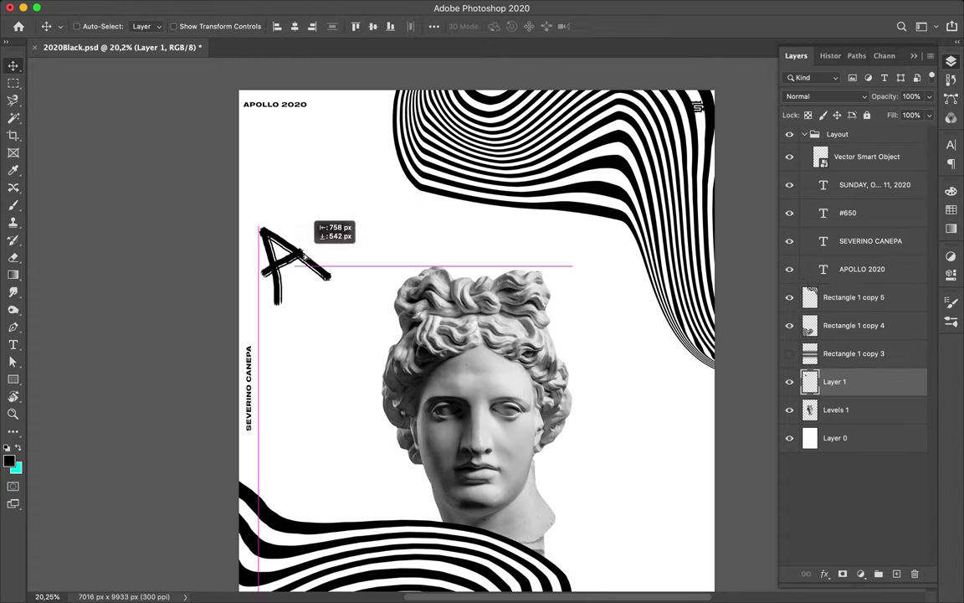
pyautogui.press('b')
pyautogui.moveTo(324, 203)
pyautogui.mouseDown()
pyautogui.moveTo(301, 277)
pyautogui.moveTo(312, 251)
pyautogui.mouseUp()
pyautogui.moveTo(393, 176); pyautogui.dragTo(375, 178)
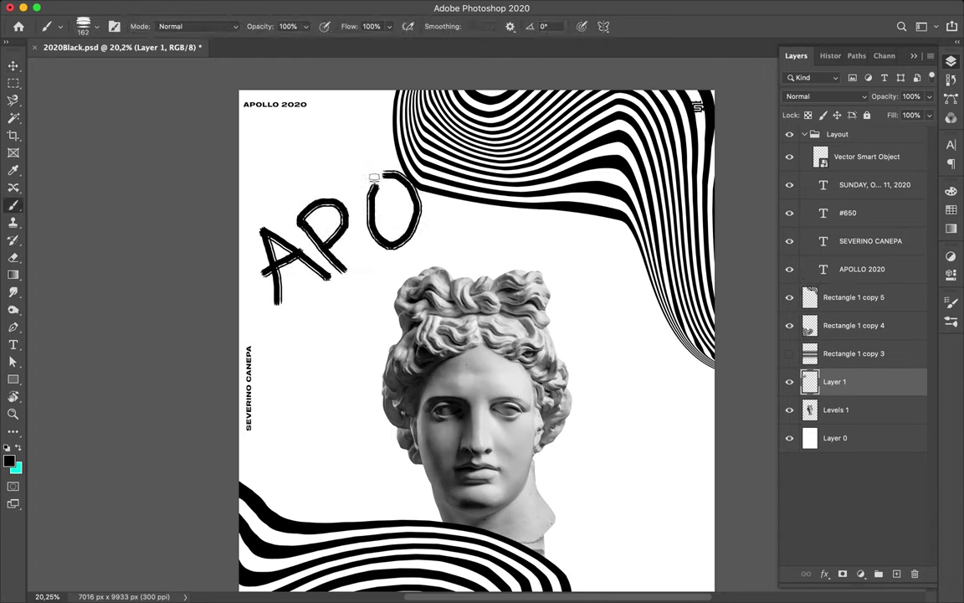
pyautogui.moveTo(377, 251); pyautogui.dragTo(355, 180)
pyautogui.scroll(-3, 400, 197)
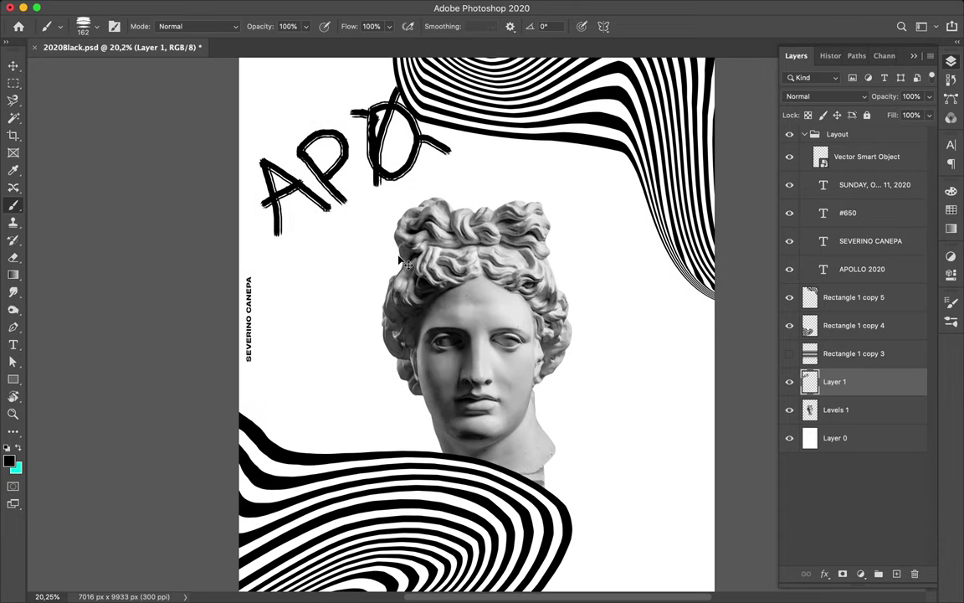
pyautogui.hotkey('ctrl', 'z')
pyautogui.hotkey('ctrl', 'z')
# - Paint LLO beside the statue's neck, redoing the first attempt
pyautogui.moveTo(585, 352); pyautogui.dragTo(609, 385)
pyautogui.moveTo(624, 315); pyautogui.dragTo(652, 406)
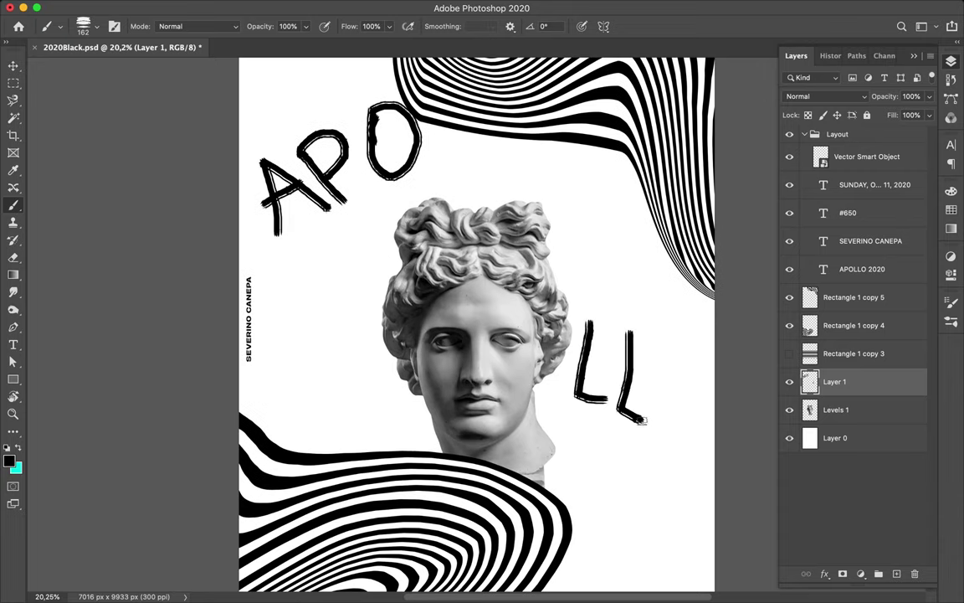
pyautogui.moveTo(669, 314)
pyautogui.mouseDown()
pyautogui.moveTo(657, 406)
pyautogui.moveTo(674, 312)
pyautogui.mouseUp()
pyautogui.scroll(-5, 657, 358)
pyautogui.hotkey('ctrl', 'z')
pyautogui.hotkey('ctrl', 'z')
pyautogui.hotkey('ctrl', 'z')
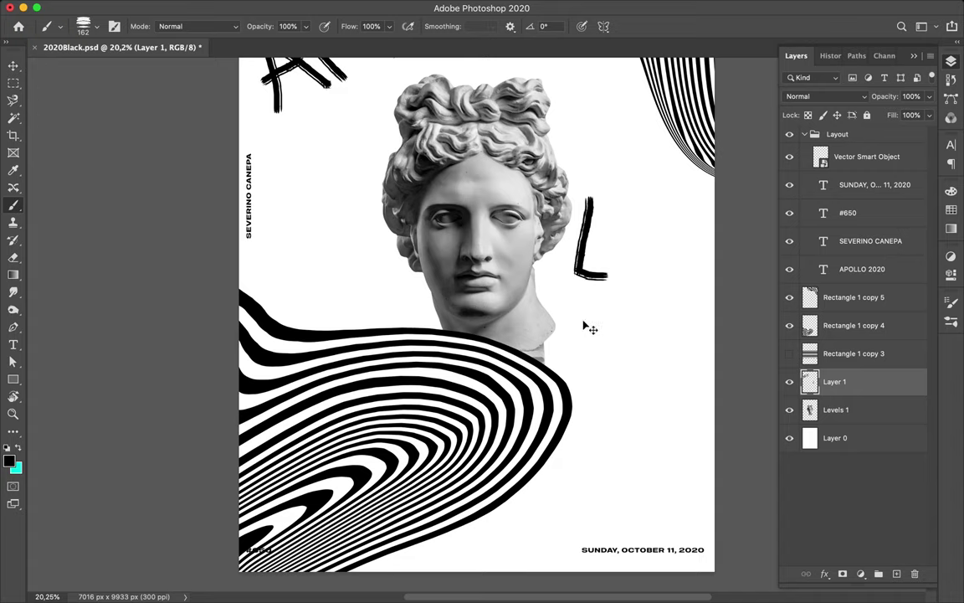
pyautogui.hotkey('ctrl', 'z')
pyautogui.moveTo(574, 309); pyautogui.dragTo(590, 387)
pyautogui.moveTo(617, 315); pyautogui.dragTo(600, 368)
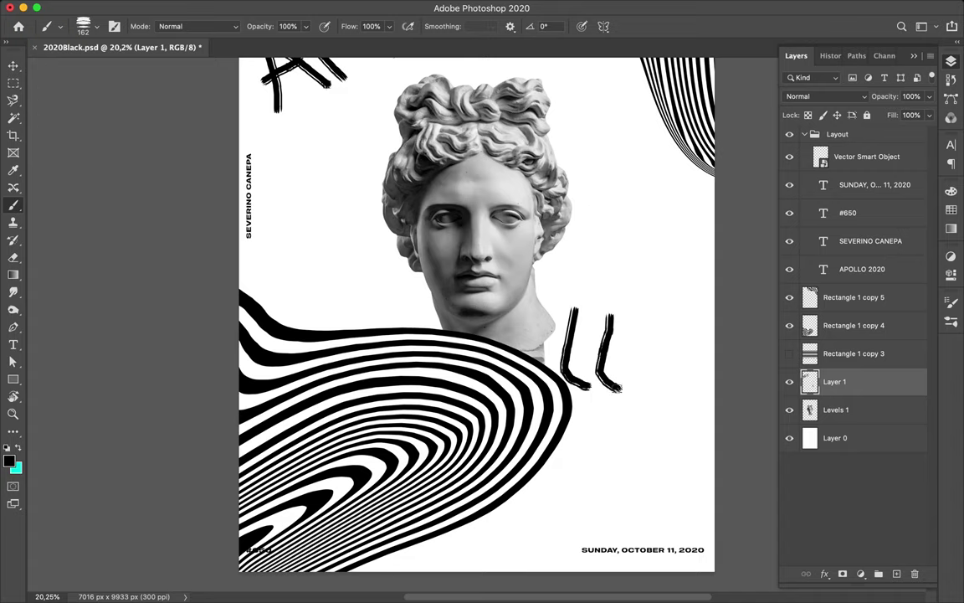
pyautogui.moveTo(674, 313); pyautogui.dragTo(680, 318)
pyautogui.scroll(5, 656, 318)
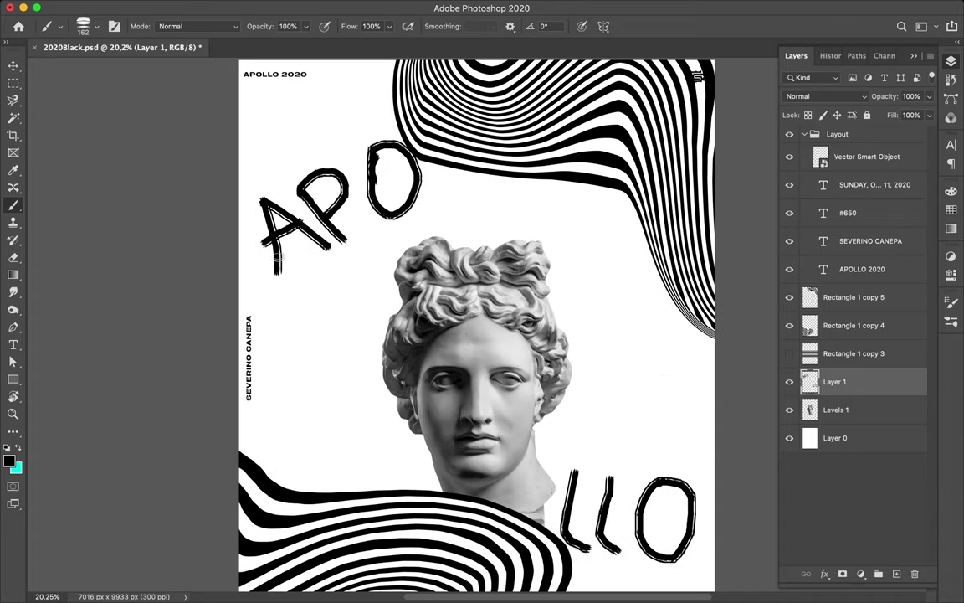
# - Underline the lettering and name the layer Apollo
pyautogui.moveTo(270, 291); pyautogui.dragTo(425, 204)
pyautogui.scroll(-5, 425, 205)
pyautogui.moveTo(673, 441); pyautogui.dragTo(561, 418)
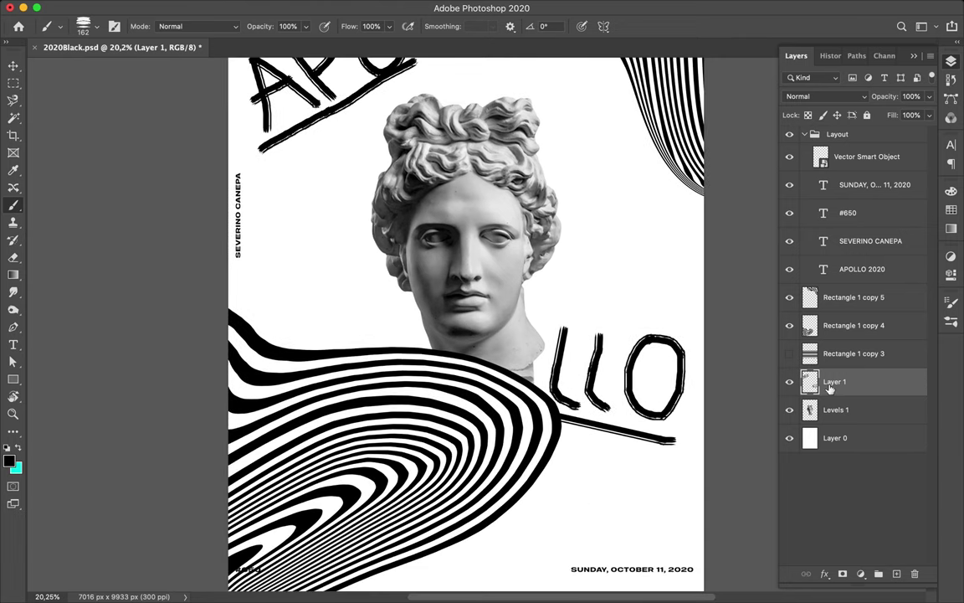
pyautogui.write('Apollo')
pyautogui.press('Return')
pyautogui.scroll(4, 545, 206)
# - Shift the statue left and add a smaller upside-down copy at the upper right
pyautogui.press('v')
pyautogui.hscroll(1, 545, 206)
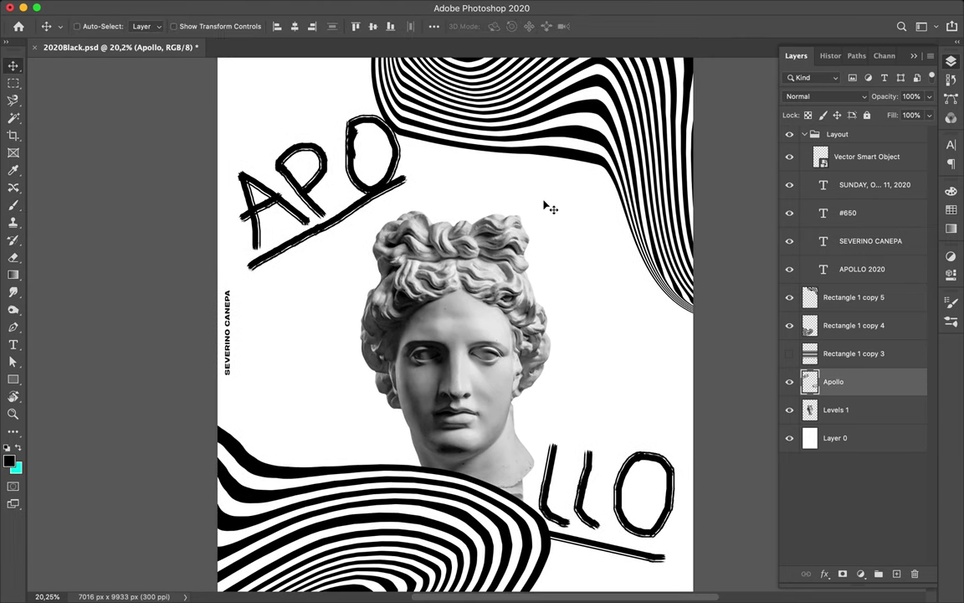
pyautogui.moveTo(426, 327); pyautogui.dragTo(305, 361)
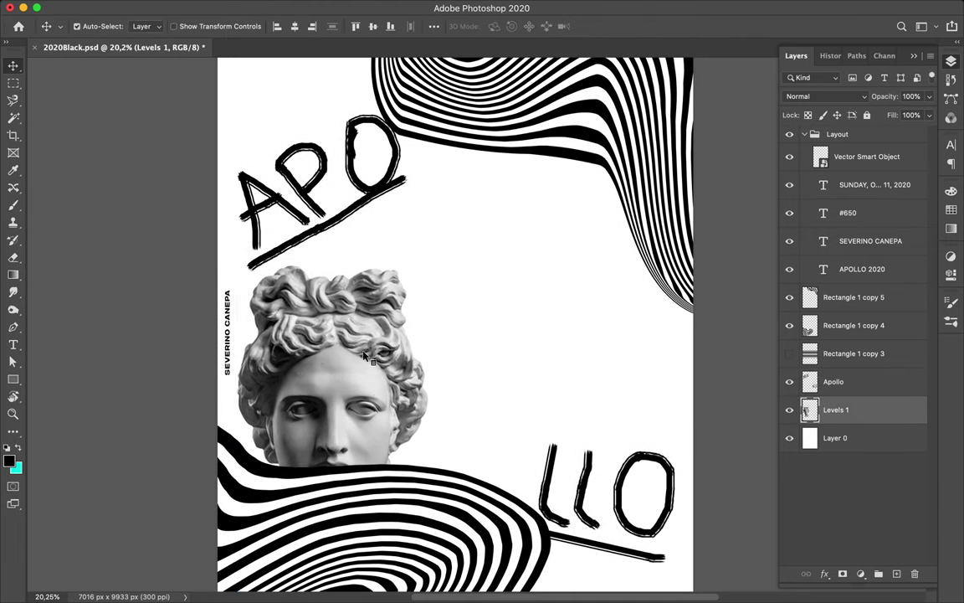
pyautogui.hotkey('ctrl', 't')
pyautogui.moveTo(492, 157); pyautogui.dragTo(492, 264)
pyautogui.moveTo(393, 276); pyautogui.dragTo(603, 435)
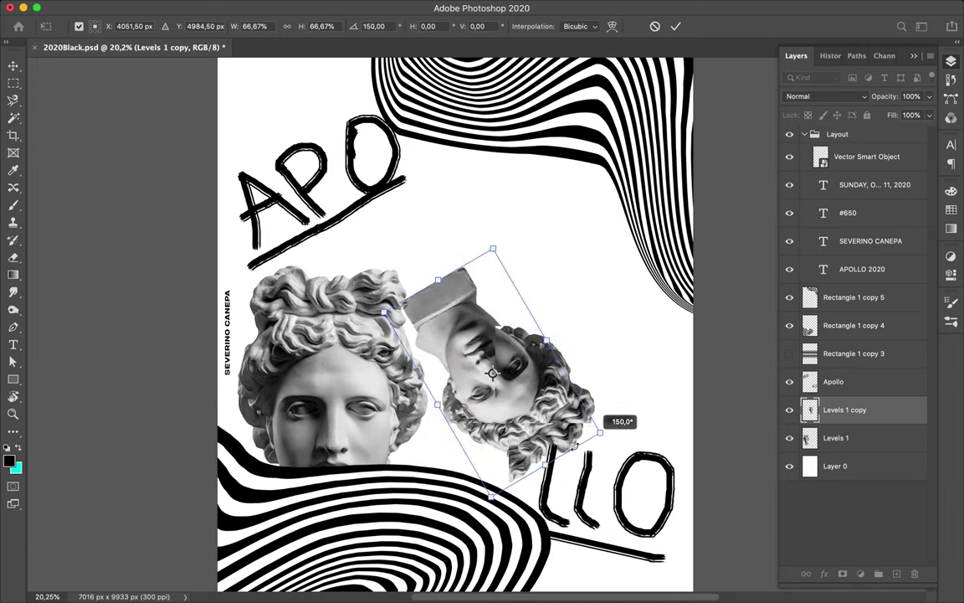
pyautogui.press('Return')
pyautogui.moveTo(492, 373); pyautogui.dragTo(540, 205)
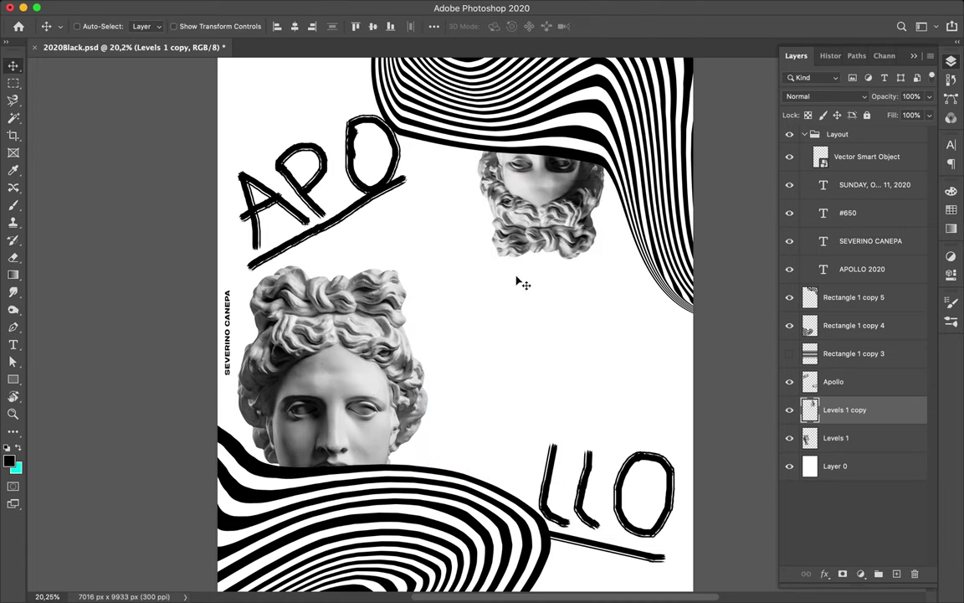
# - Cut LLO onto its own LLO layer and move it up beside APO
pyautogui.press('m')
pyautogui.moveTo(504, 392); pyautogui.dragTo(684, 554)
pyautogui.hotkey('ctrl', 'j')
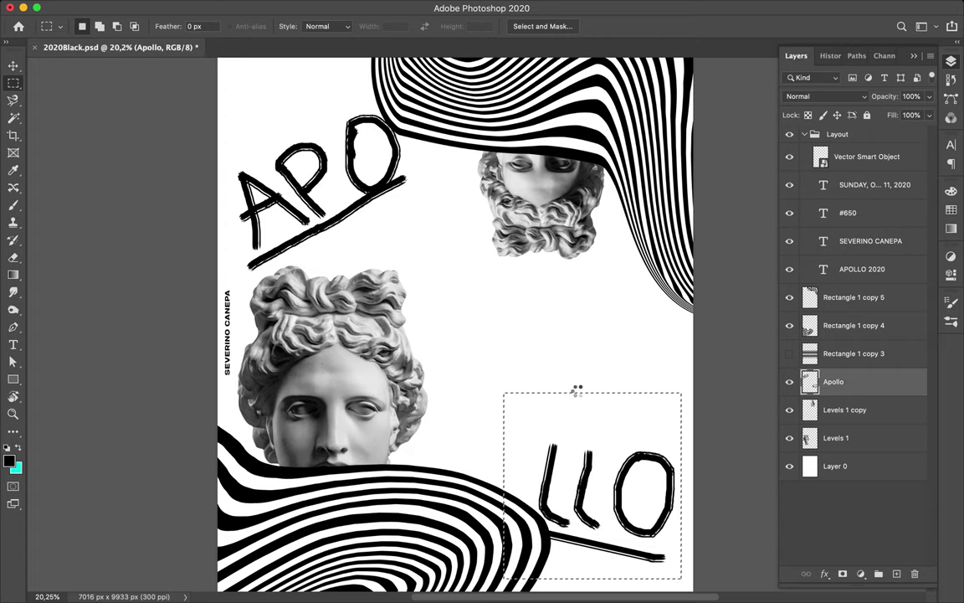
pyautogui.moveTo(574, 450); pyautogui.dragTo(526, 384)
pyautogui.press('v')
pyautogui.write('LLO')
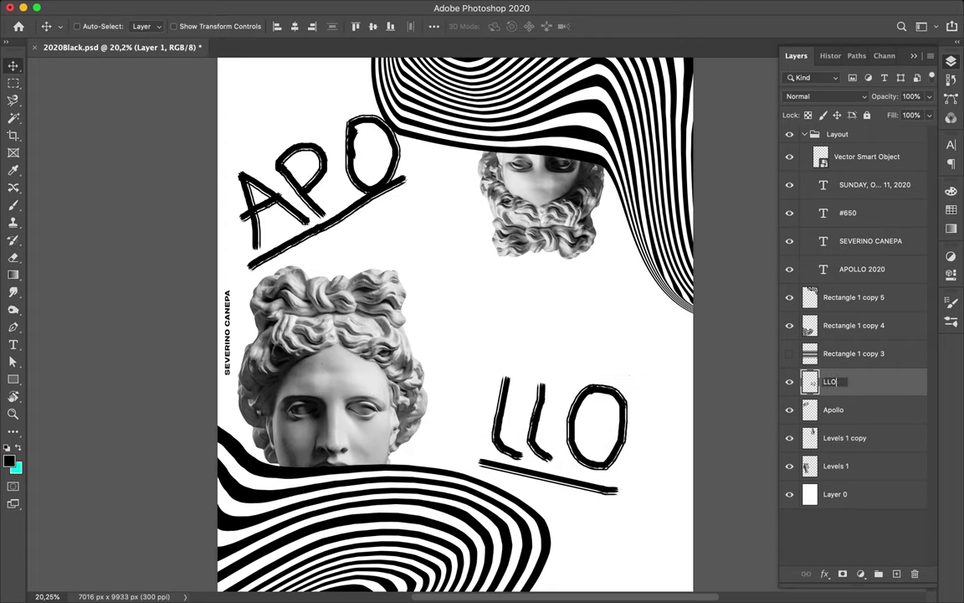
pyautogui.doubleClick(835, 409)
pyautogui.press('Escape')
pyautogui.moveTo(452, 277); pyautogui.dragTo(519, 314)
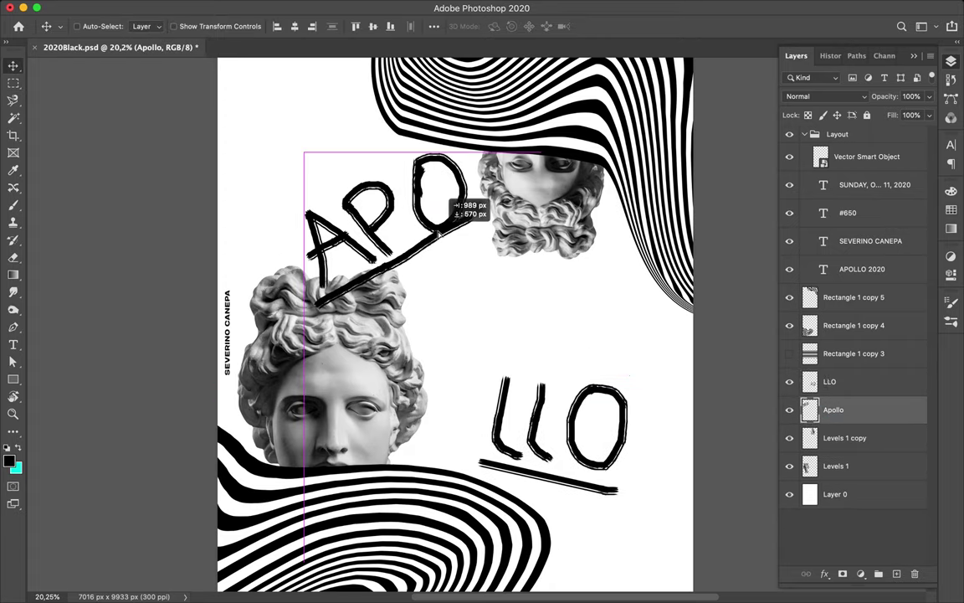
pyautogui.moveTo(502, 412); pyautogui.dragTo(452, 303)
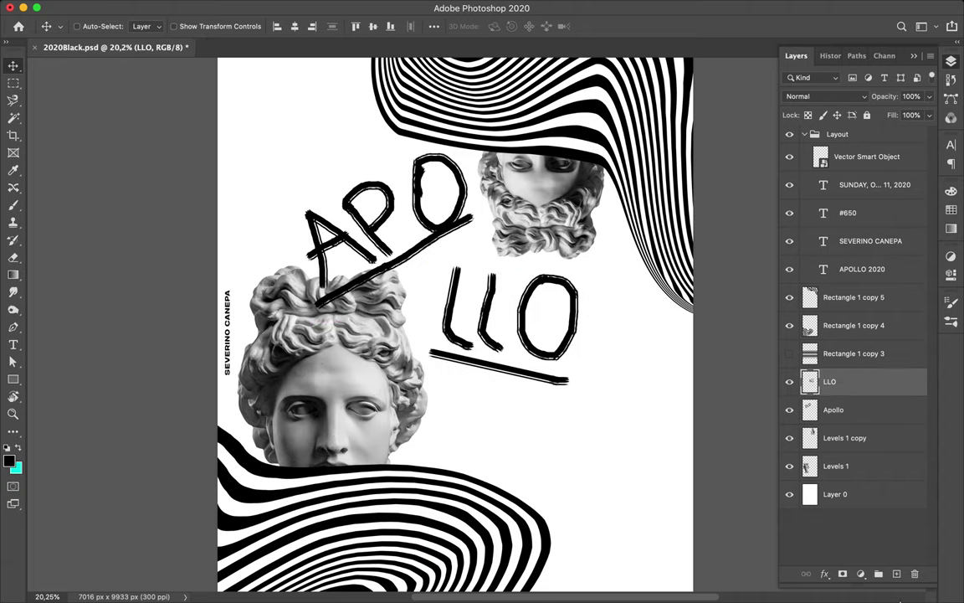
# - Add a new empty layer and pick a different brush preset
pyautogui.click(896, 574)
pyautogui.press('b')
pyautogui.click(83, 26)
pyautogui.click(79, 372)
# - Reduce the brush size to 62 px and undo a trial stroke
pyautogui.press('Return')
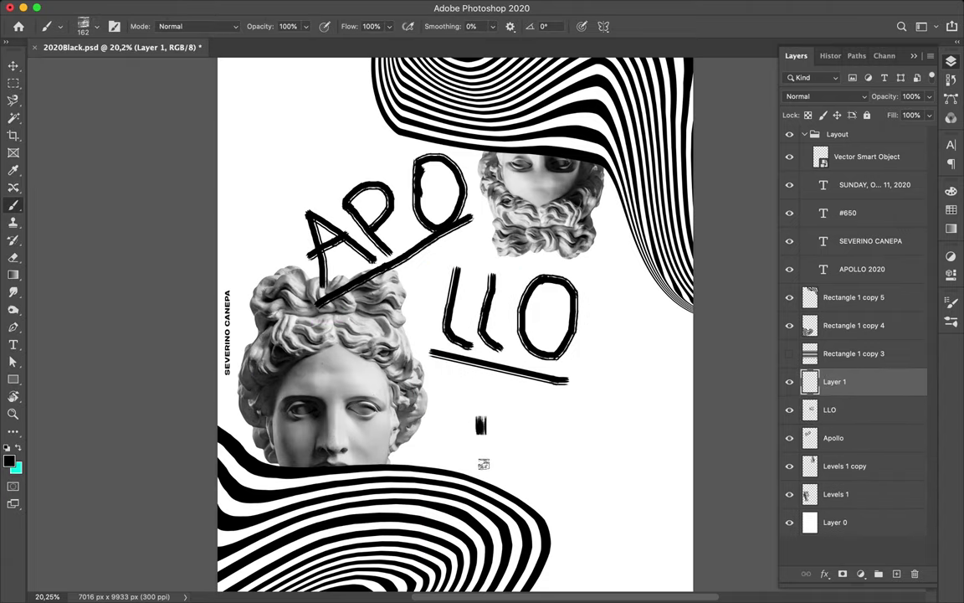
pyautogui.scroll(3, 598, 477)
pyautogui.scroll(3, 598, 477)
pyautogui.click(84, 26)
pyautogui.moveTo(113, 69); pyautogui.dragTo(101, 70)
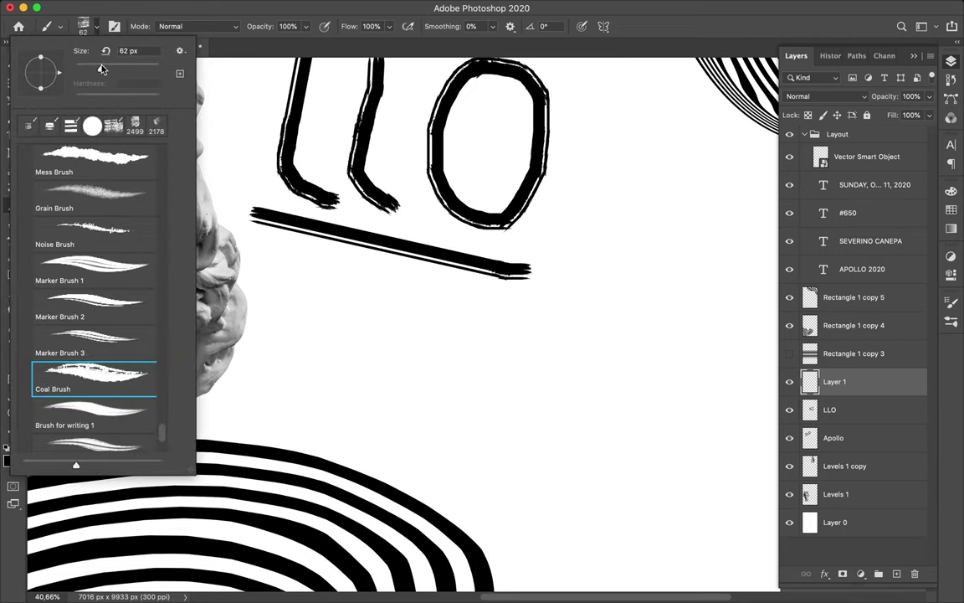
pyautogui.press('Return')
pyautogui.moveTo(346, 366); pyautogui.dragTo(362, 410)
pyautogui.hotkey('ctrl', 'z')
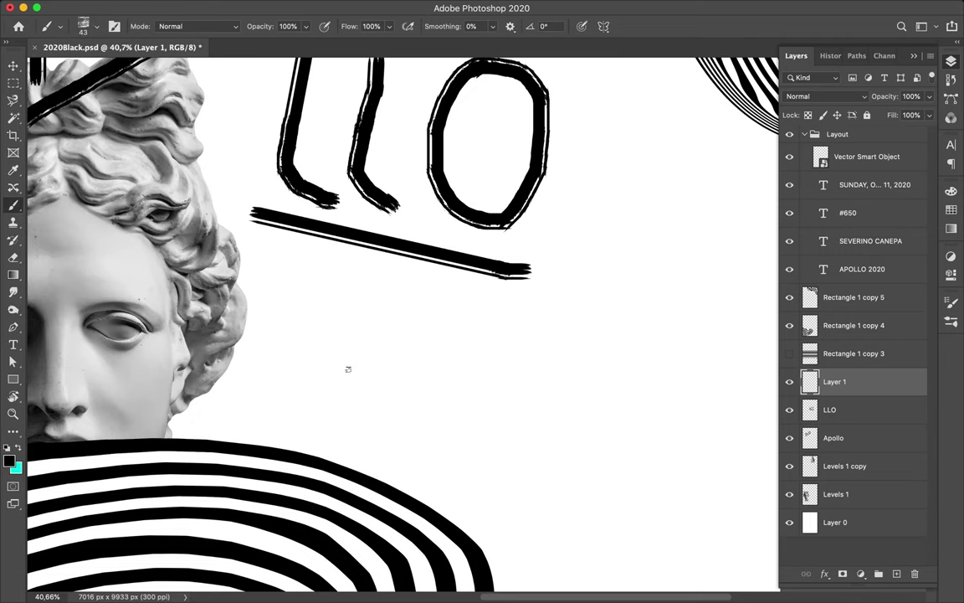
# - Hand-paint the word DIGITAL below LLO on Layer 1
pyautogui.moveTo(356, 369)
pyautogui.mouseDown()
pyautogui.moveTo(351, 429)
pyautogui.moveTo(335, 430)
pyautogui.mouseUp()
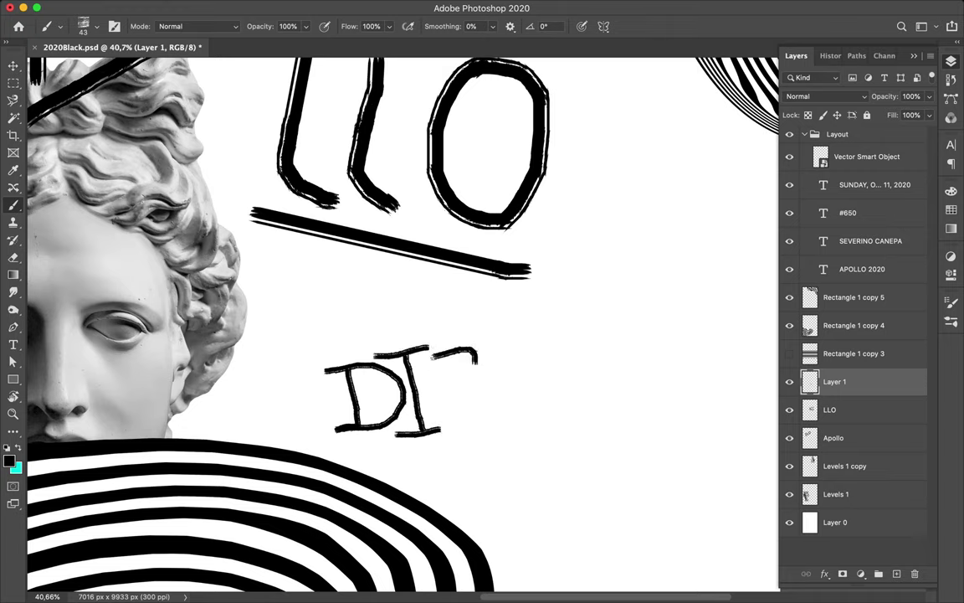
pyautogui.moveTo(431, 356)
pyautogui.mouseDown()
pyautogui.moveTo(485, 410)
pyautogui.moveTo(452, 388)
pyautogui.mouseUp()
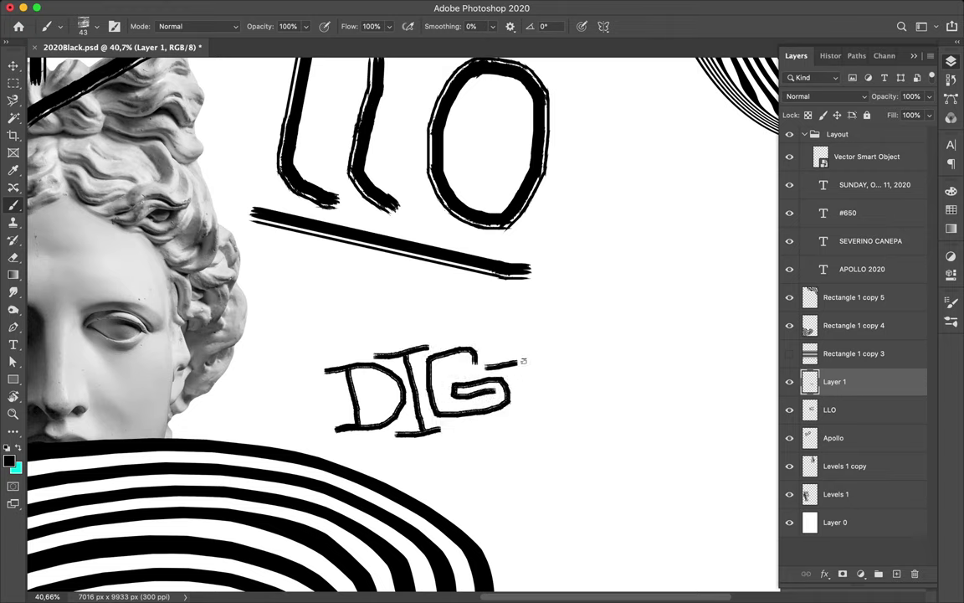
pyautogui.moveTo(520, 363)
pyautogui.mouseDown()
pyautogui.moveTo(523, 416)
pyautogui.moveTo(557, 413)
pyautogui.mouseUp()
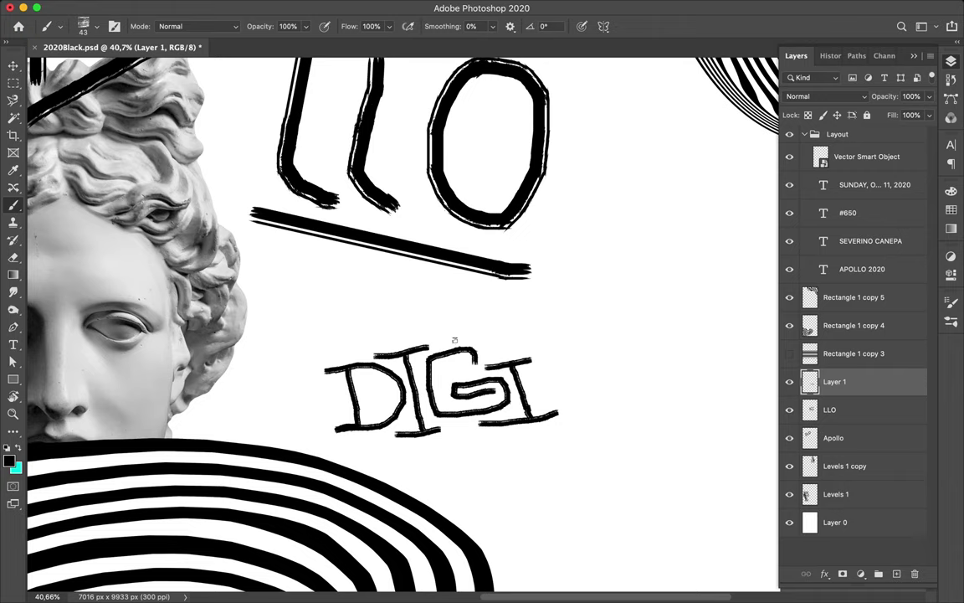
pyautogui.moveTo(455, 340); pyautogui.dragTo(577, 309)
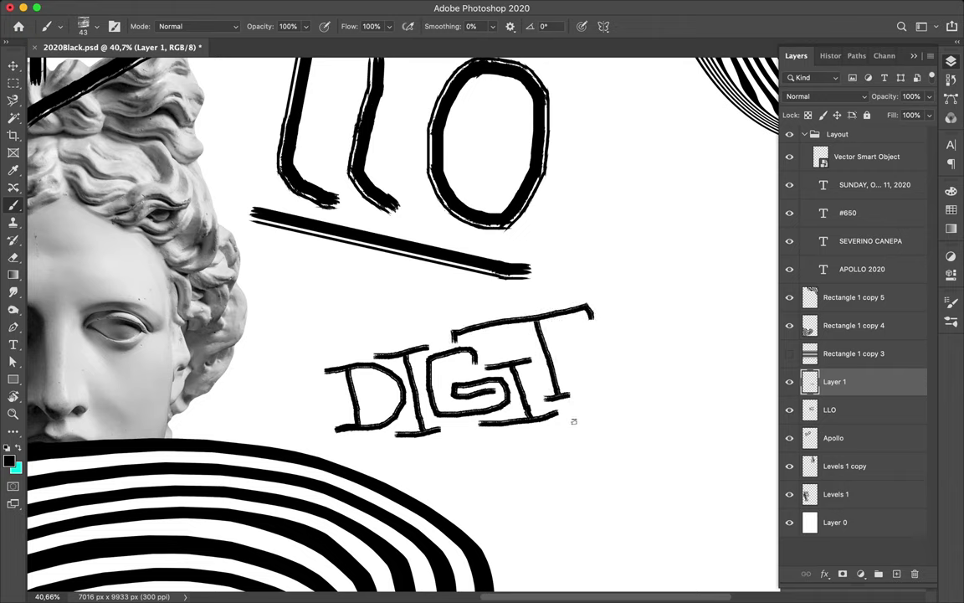
pyautogui.moveTo(573, 432)
pyautogui.mouseDown()
pyautogui.moveTo(590, 335)
pyautogui.moveTo(657, 413)
pyautogui.mouseUp()
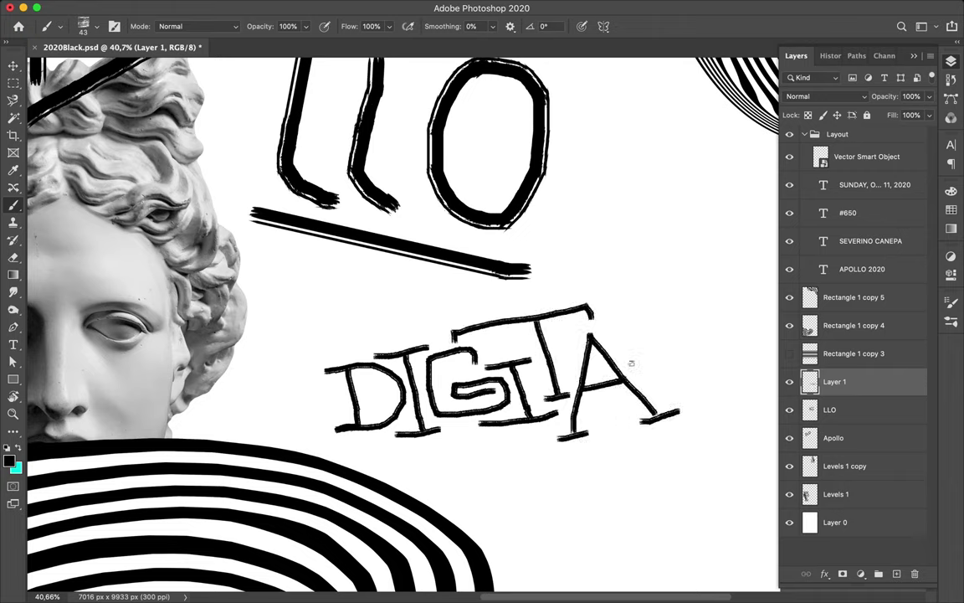
pyautogui.moveTo(609, 289); pyautogui.dragTo(611, 355)
pyautogui.moveTo(645, 314); pyautogui.dragTo(661, 338)
# - Paint the letters CONC below DIGITAL, undoing a stray stroke under the A
pyautogui.scroll(-3, 502, 351)
pyautogui.hscroll(2, 399, 327)
pyautogui.scroll(-4, 400, 327)
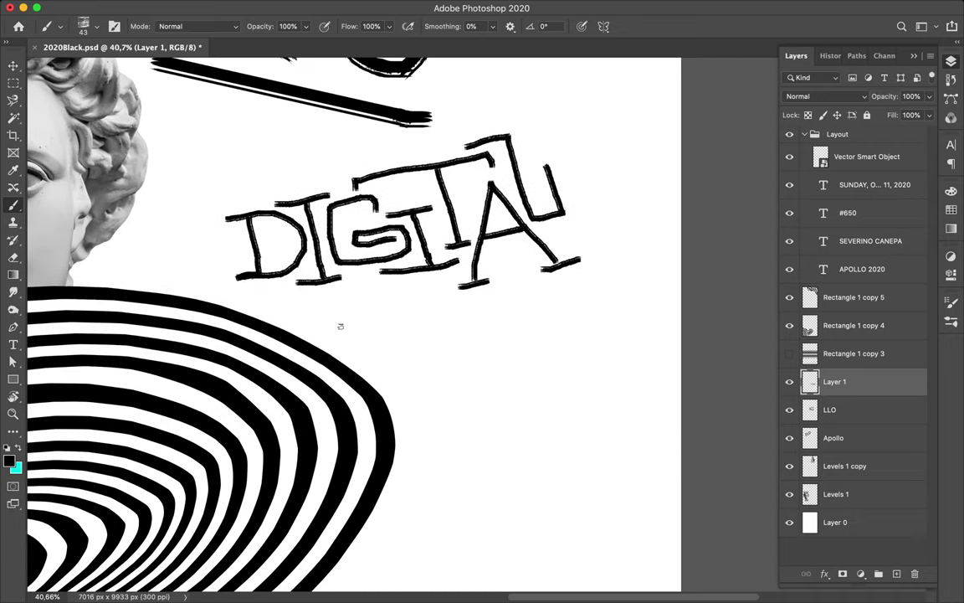
pyautogui.moveTo(318, 298); pyautogui.dragTo(326, 357)
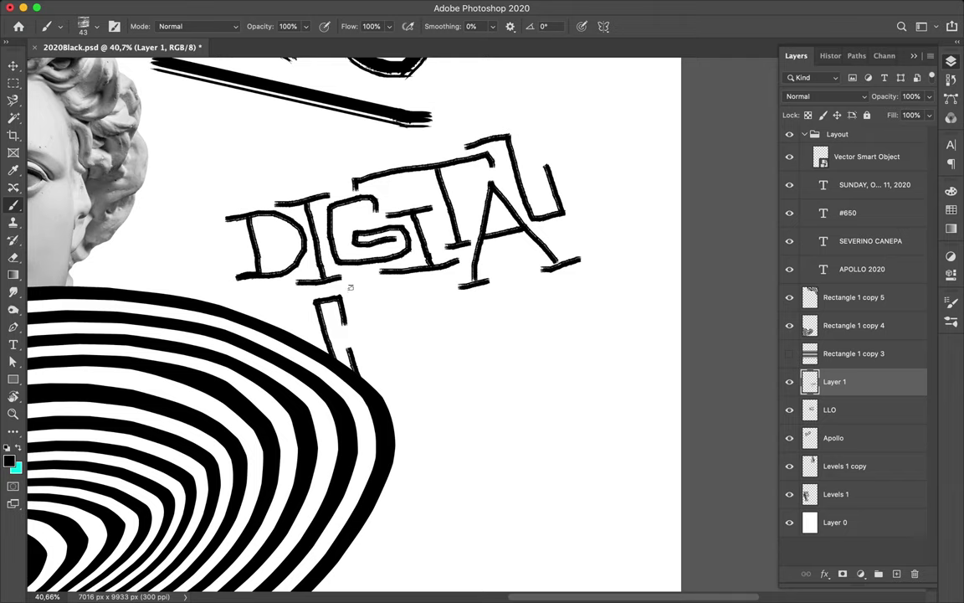
pyautogui.moveTo(350, 289)
pyautogui.mouseDown()
pyautogui.moveTo(327, 297)
pyautogui.moveTo(373, 364)
pyautogui.mouseUp()
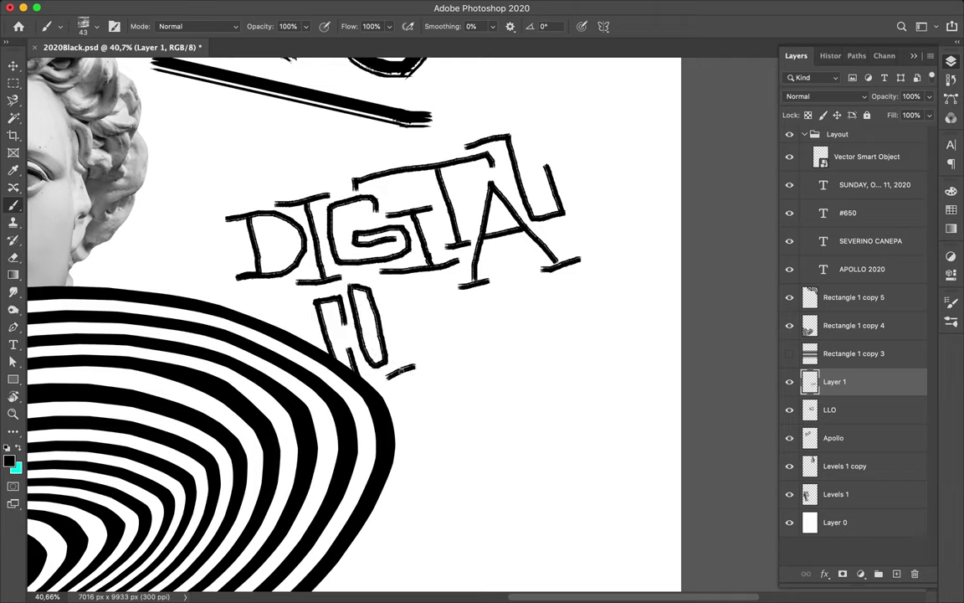
pyautogui.moveTo(402, 306); pyautogui.dragTo(411, 367)
pyautogui.moveTo(423, 306)
pyautogui.mouseDown()
pyautogui.moveTo(483, 350)
pyautogui.moveTo(473, 303)
pyautogui.mouseUp()
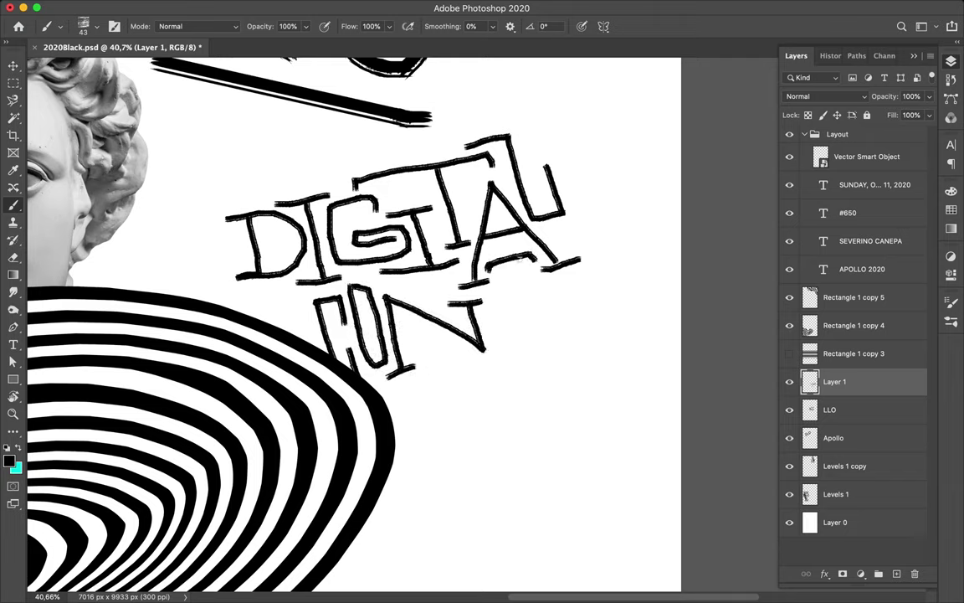
pyautogui.hotkey('ctrl', 'z')
pyautogui.moveTo(517, 253); pyautogui.dragTo(557, 348)
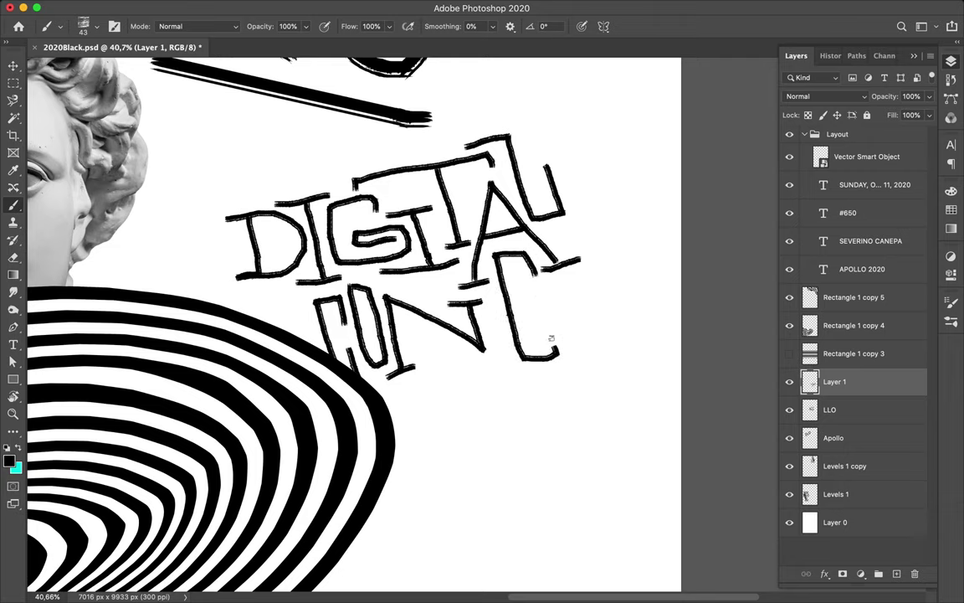
# - Paint the letters R and E below CON
pyautogui.moveTo(394, 381)
pyautogui.mouseDown()
pyautogui.moveTo(431, 423)
pyautogui.moveTo(423, 477)
pyautogui.moveTo(447, 467)
pyautogui.mouseUp()
pyautogui.moveTo(435, 418); pyautogui.dragTo(492, 450)
pyautogui.moveTo(478, 387); pyautogui.dragTo(566, 359)
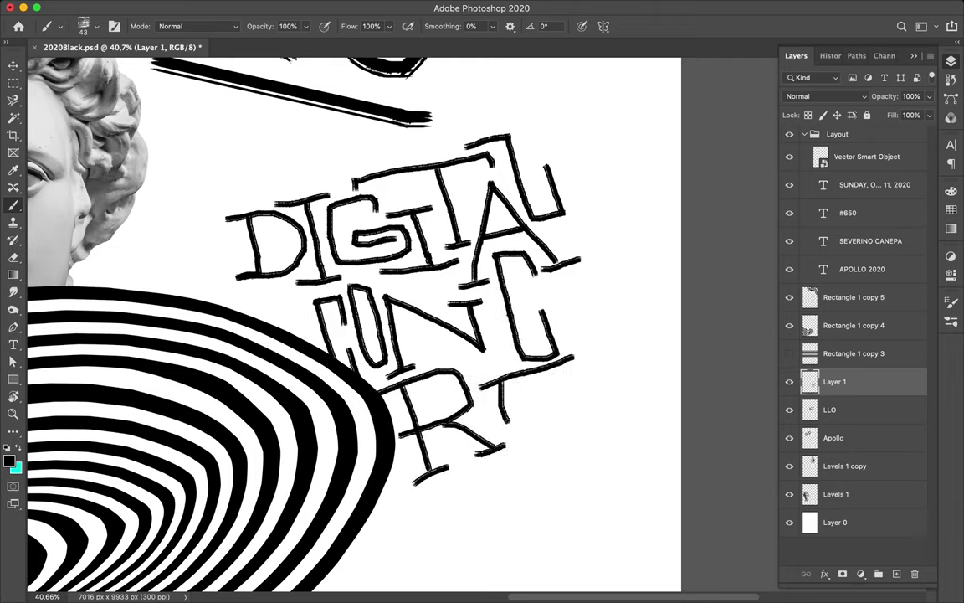
pyautogui.moveTo(491, 426); pyautogui.dragTo(579, 386)
pyautogui.scroll(-5, 413, 360)
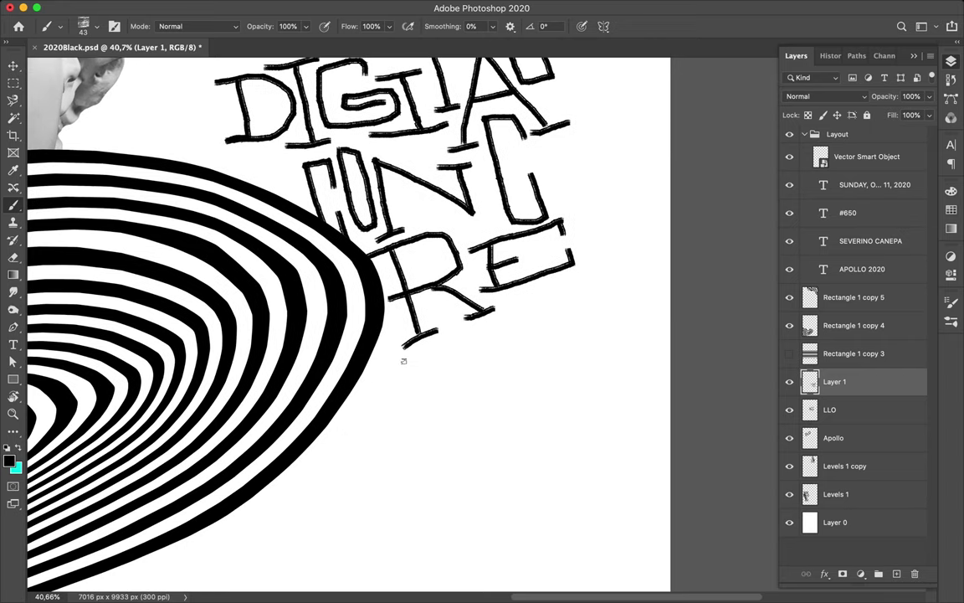
# - Draw a T and an E beneath RE, redoing a misdrawn stroke
pyautogui.moveTo(379, 397); pyautogui.dragTo(453, 351)
pyautogui.hotkey('ctrl', 'z')
pyautogui.moveTo(379, 391); pyautogui.dragTo(549, 337)
pyautogui.moveTo(466, 337); pyautogui.dragTo(569, 390)
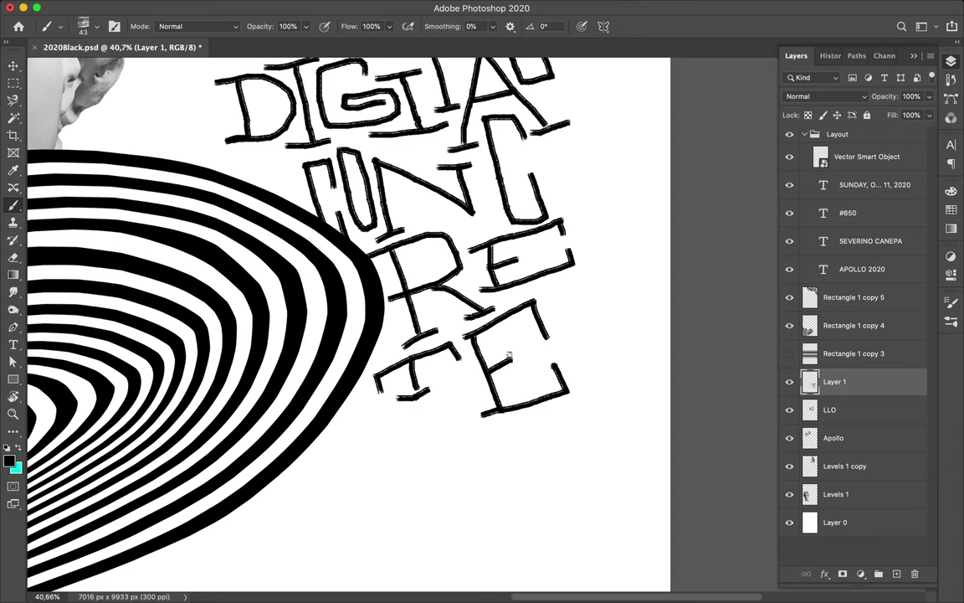
# - Undo the bad E strokes and redraw the E's top, spine and lower strokes
pyautogui.scroll(-2, 508, 356)
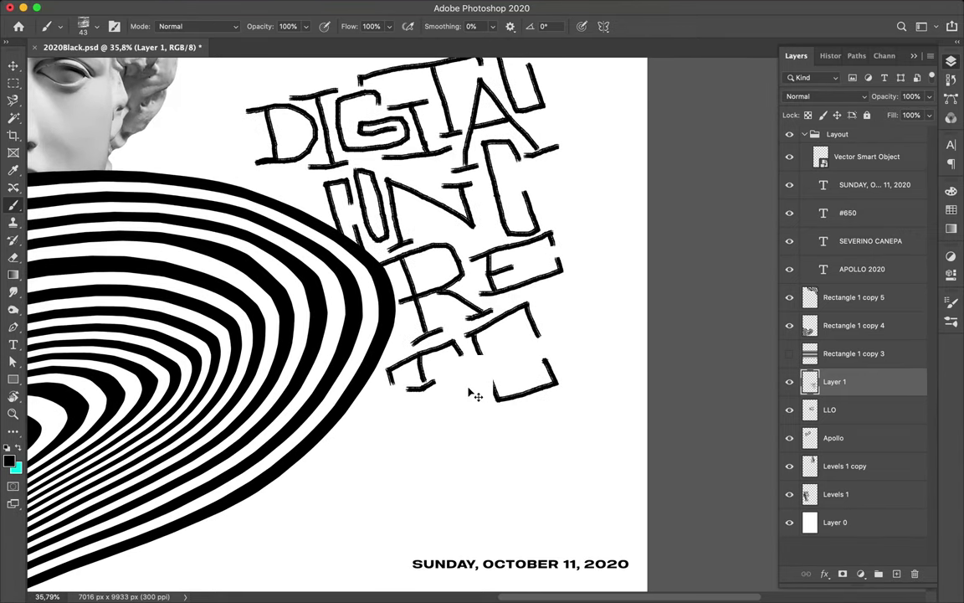
pyautogui.hotkey('ctrl', 'z')
pyautogui.hotkey('ctrl', 'z')
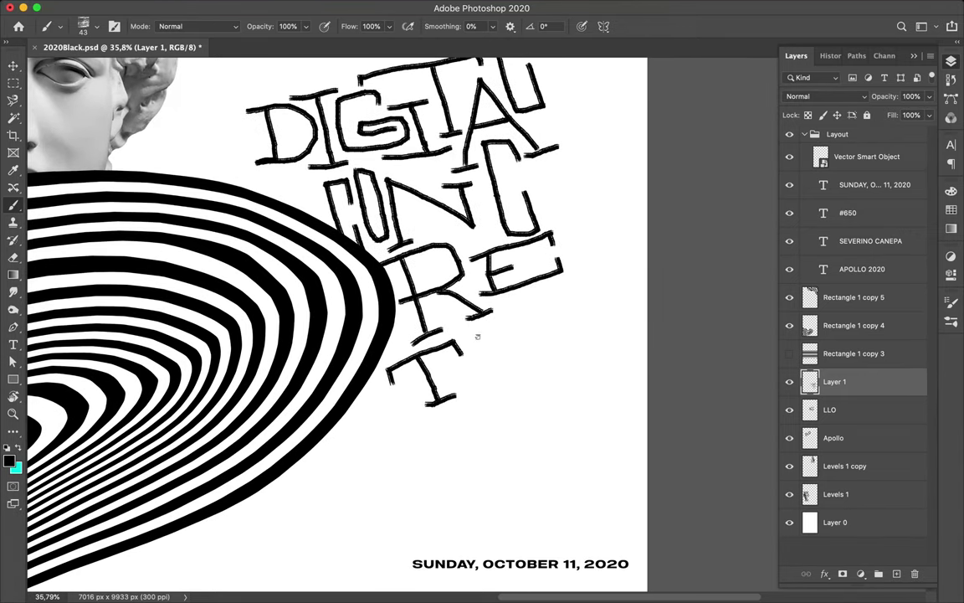
pyautogui.moveTo(466, 321); pyautogui.dragTo(542, 306)
pyautogui.moveTo(495, 373); pyautogui.dragTo(564, 352)
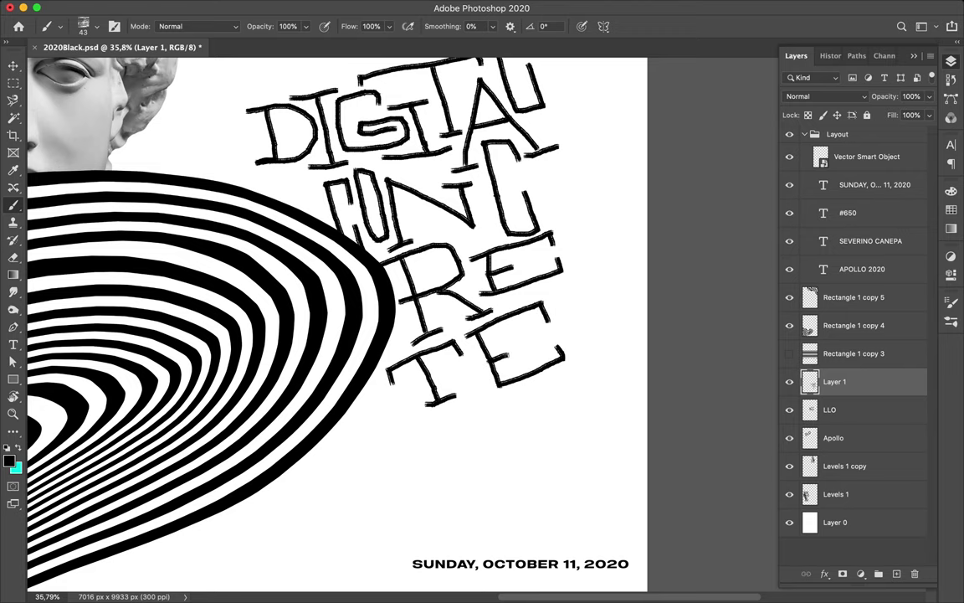
pyautogui.scroll(-2, 450, 335)
pyautogui.scroll(-2, 461, 330)
pyautogui.scroll(-2, 469, 326)
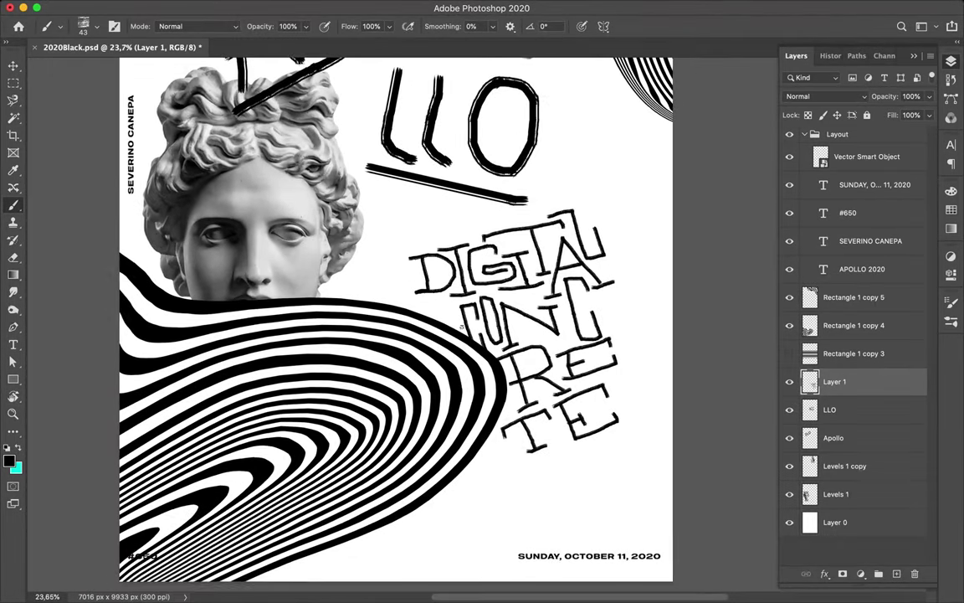
pyautogui.scroll(-2, 478, 322)
pyautogui.scroll(-2, 419, 318)
# - Set the background colour to yellow-orange #ffc000
pyautogui.scroll(-1, 335, 335)
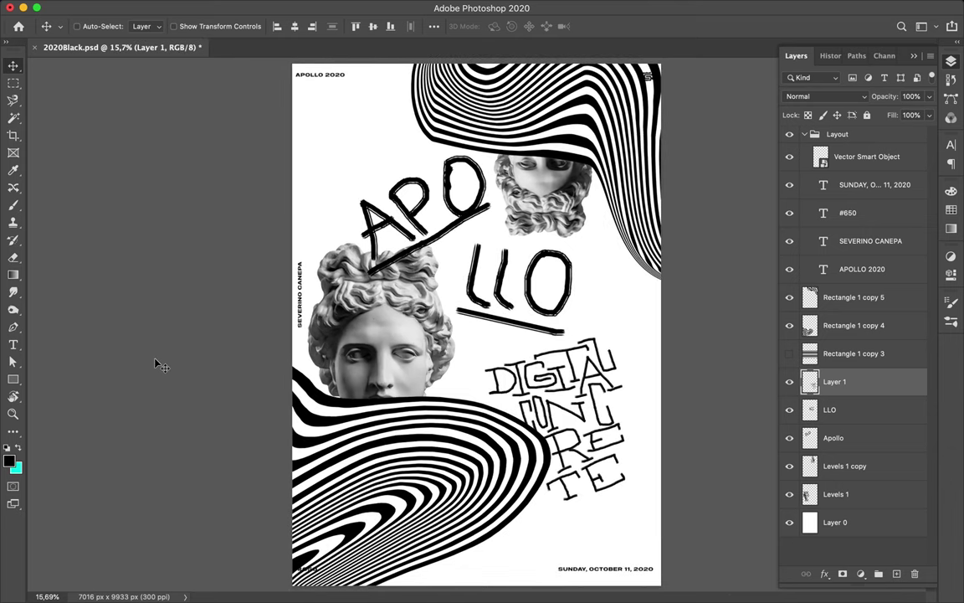
pyautogui.click(15, 467)
pyautogui.moveTo(644, 356); pyautogui.dragTo(657, 448)
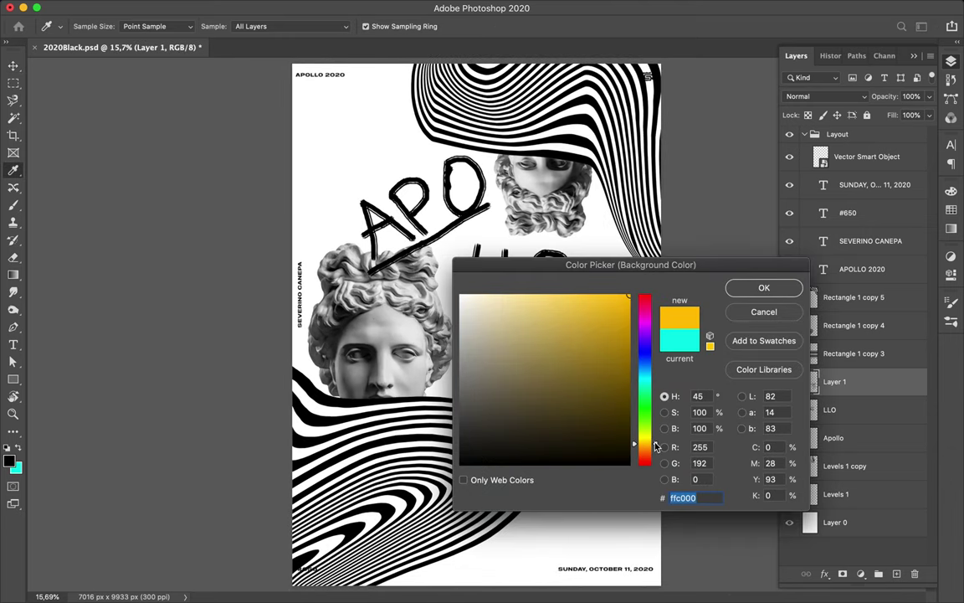
pyautogui.click(763, 289)
# - Draw a yellow-orange filled rectangle below the LLO lettering
pyautogui.press('v')
pyautogui.press('m')
pyautogui.hotkey('ctrl', 'shift', 'alt', 'n')
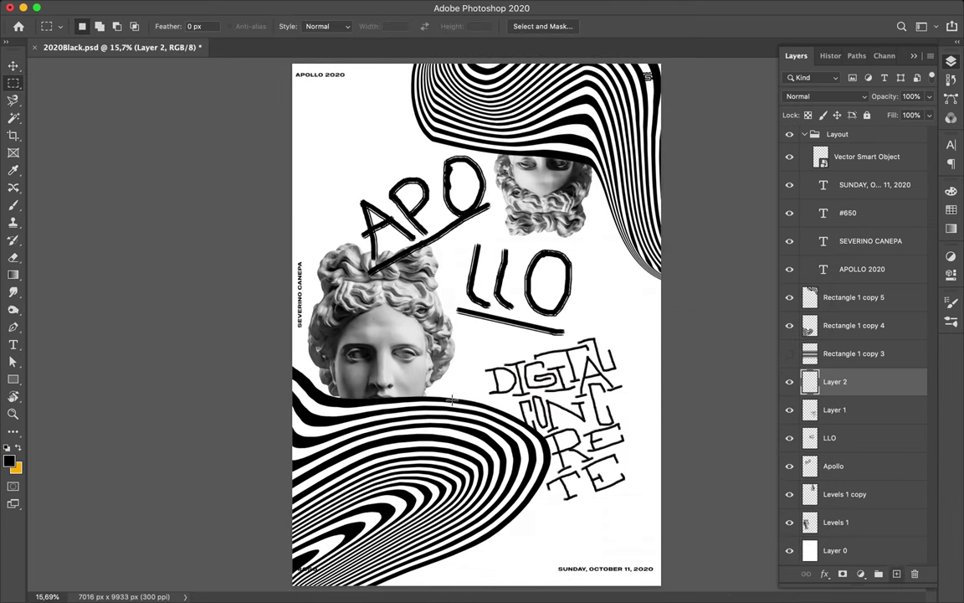
pyautogui.press('u')
pyautogui.moveTo(460, 348); pyautogui.dragTo(570, 484)
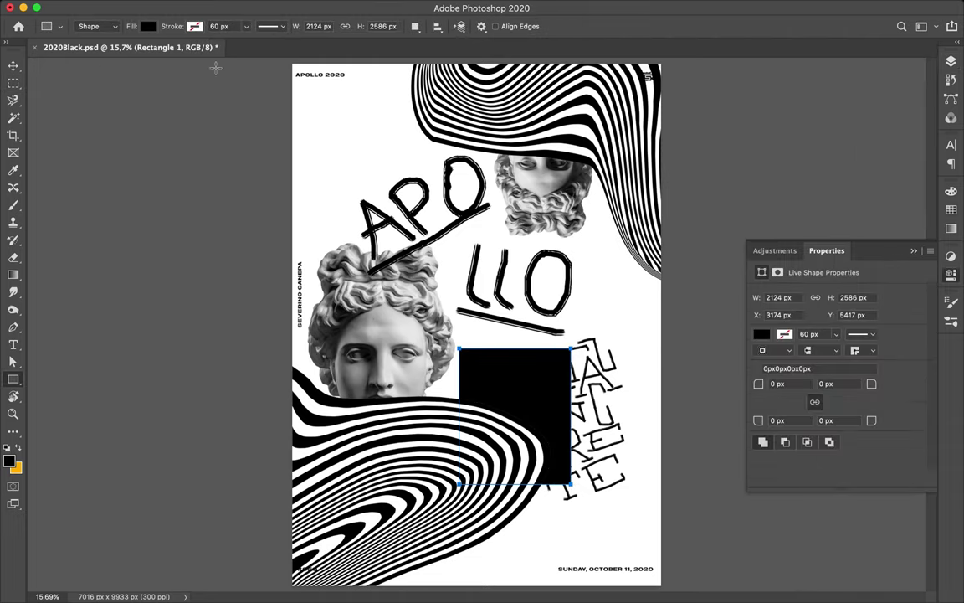
pyautogui.click(220, 26)
pyautogui.click(113, 101)
# - Move Rectangle 1 above the stripe layers and add a new empty layer
pyautogui.press('v')
pyautogui.click(950, 62)
pyautogui.moveTo(845, 381); pyautogui.dragTo(845, 293)
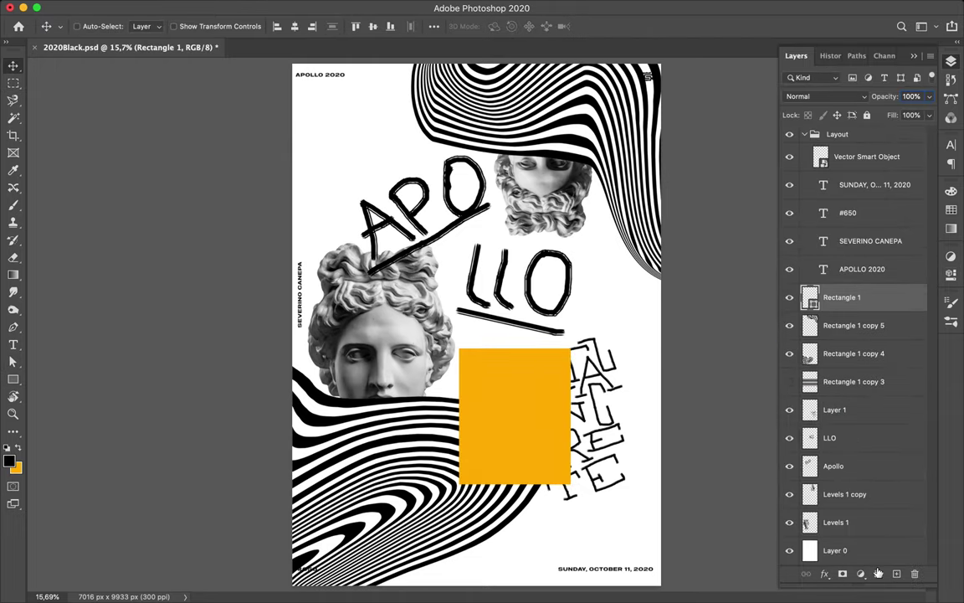
pyautogui.hotkey('ctrl', 'shift', 'alt', 'n')
pyautogui.press('b')
# - Pick the Thin_grunge_stripe_33 brush, restoring the accidentally deleted layer
pyautogui.click(84, 26)
pyautogui.scroll(-15, 125, 219)
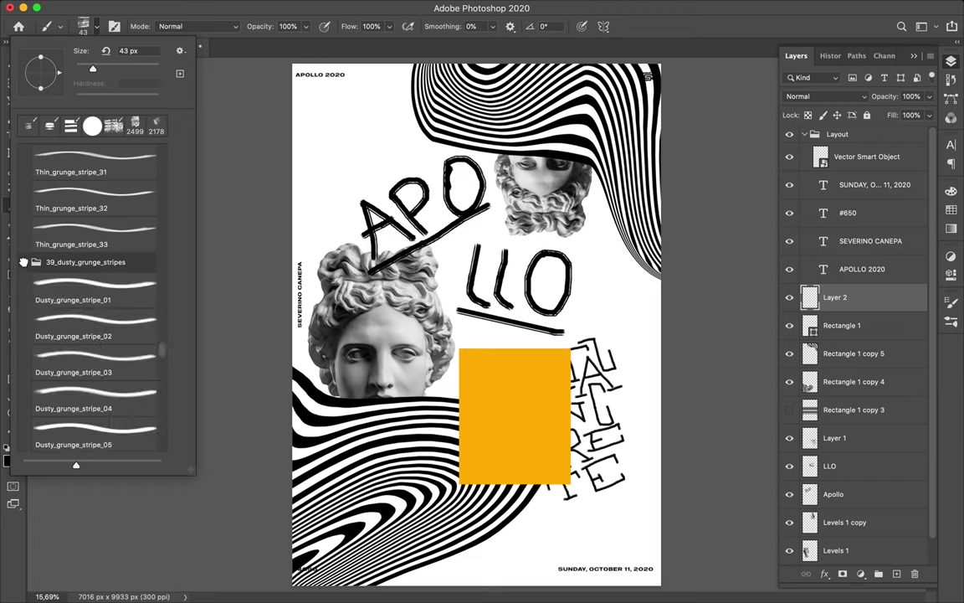
pyautogui.click(506, 383)
pyautogui.press('Delete')
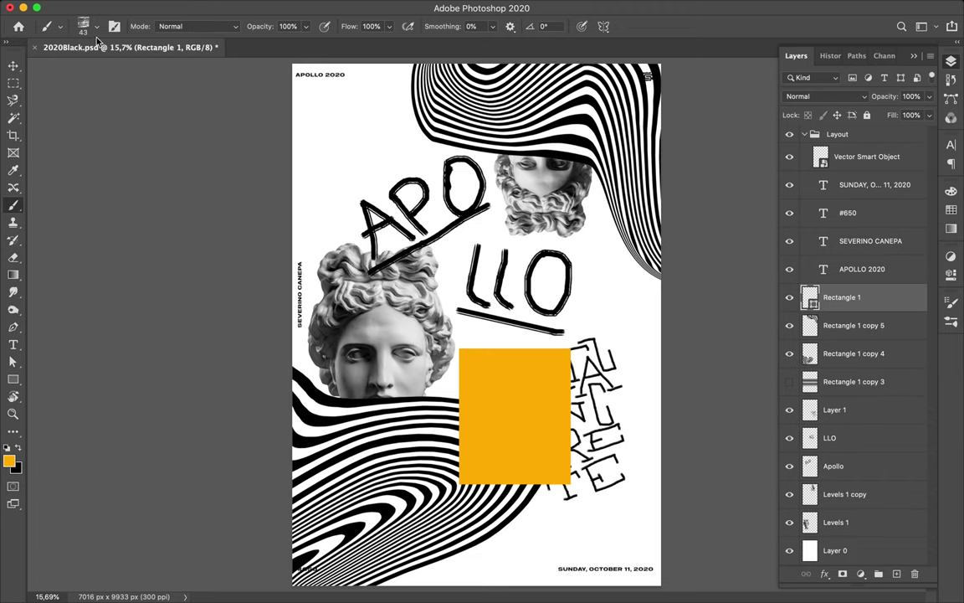
pyautogui.click(94, 26)
pyautogui.scroll(4, 117, 325)
pyautogui.click(117, 325)
pyautogui.hotkey('ctrl', 'z')
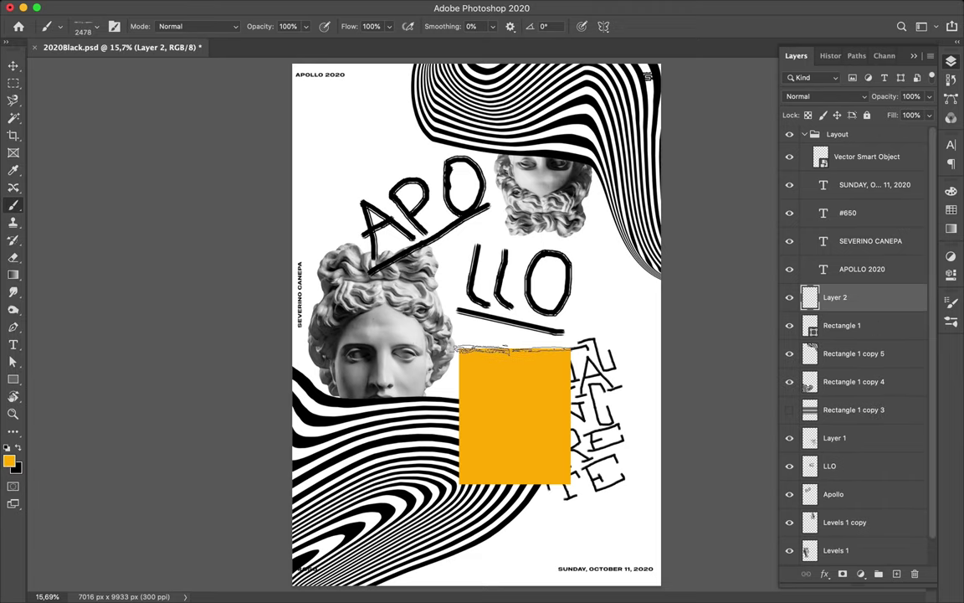
# - Switch to a vertical grunge stripe brush and roughen the rectangle's left edge
pyautogui.click(94, 25)
pyautogui.click(84, 301)
pyautogui.click(98, 28)
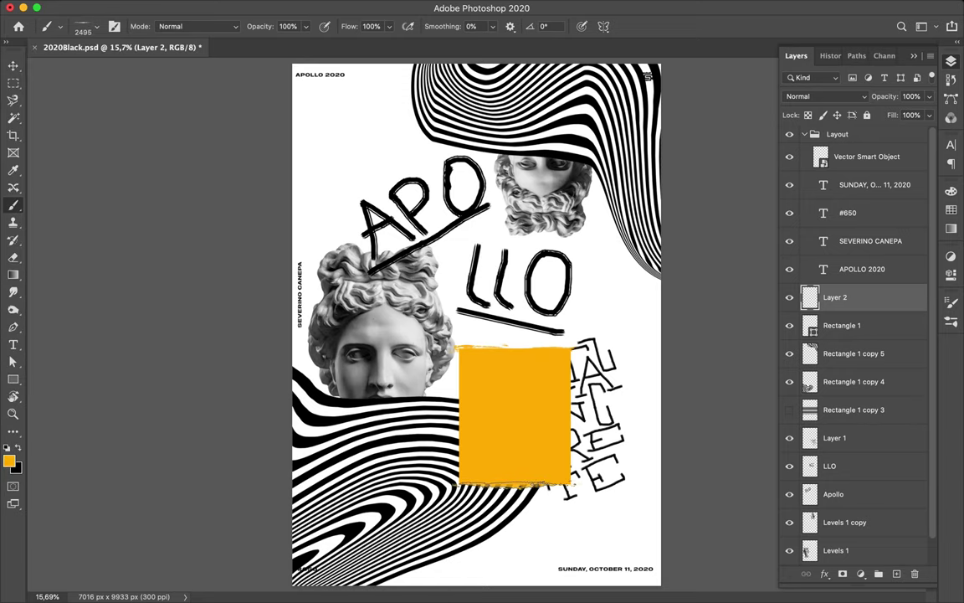
pyautogui.click(93, 26)
pyautogui.click(84, 248)
pyautogui.click(94, 26)
pyautogui.moveTo(530, 26); pyautogui.dragTo(552, 26)
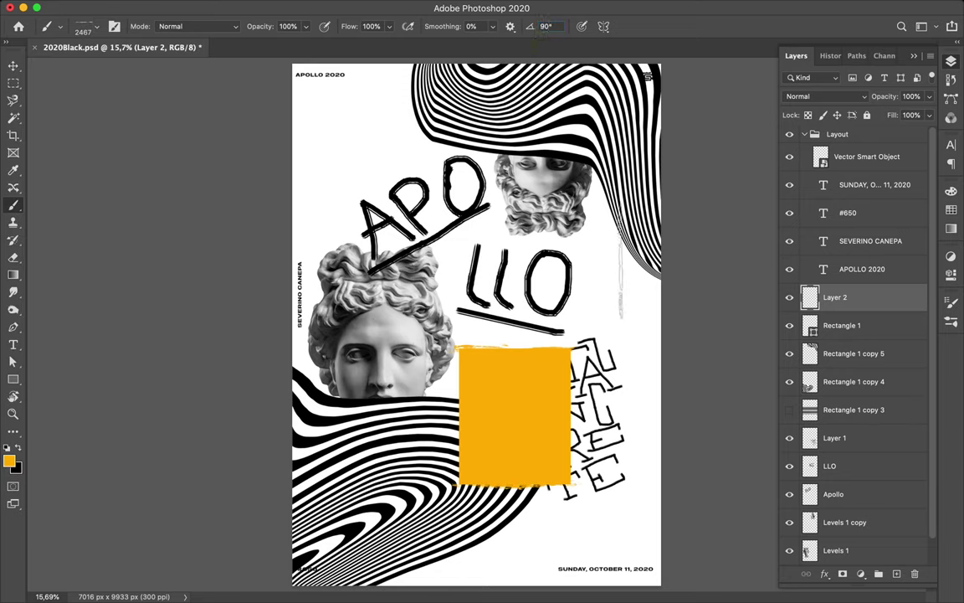
pyautogui.moveTo(458, 348); pyautogui.dragTo(458, 481)
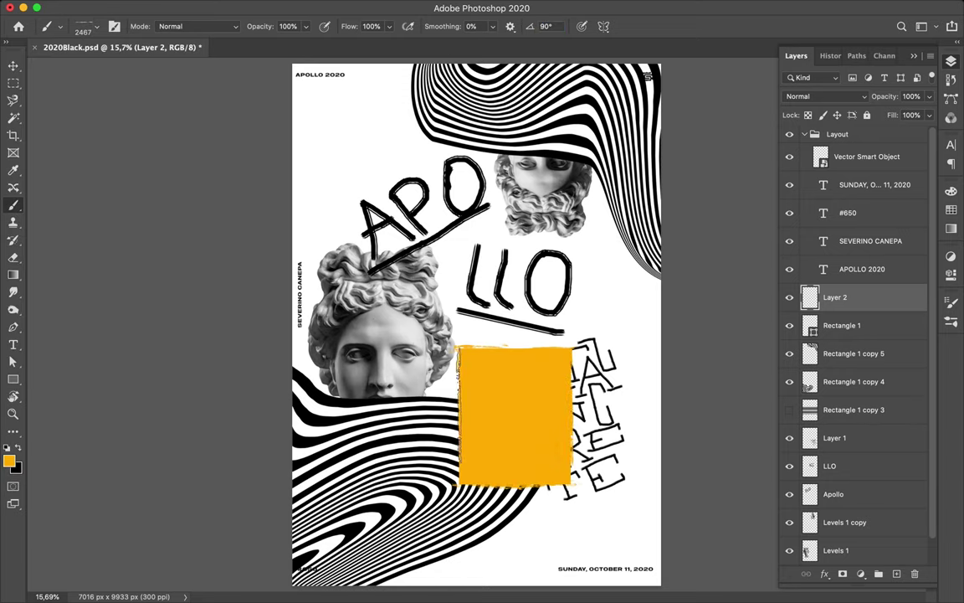
# - Try other grunge stripe brushes, including Thin_grunge_stripe_29
pyautogui.click(94, 26)
pyautogui.click(84, 207)
pyautogui.click(94, 26)
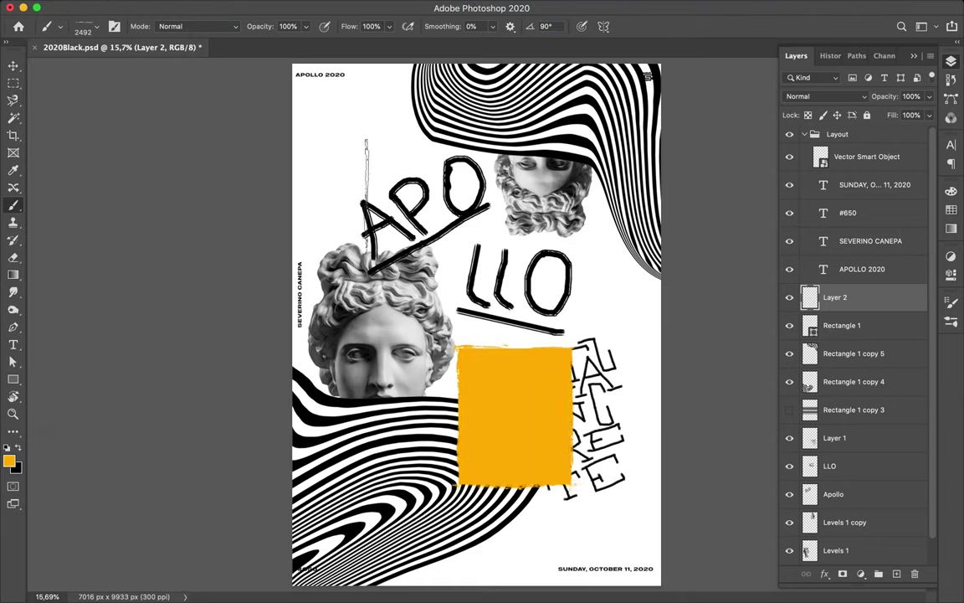
pyautogui.click(94, 26)
pyautogui.click(94, 184)
pyautogui.click(67, 217)
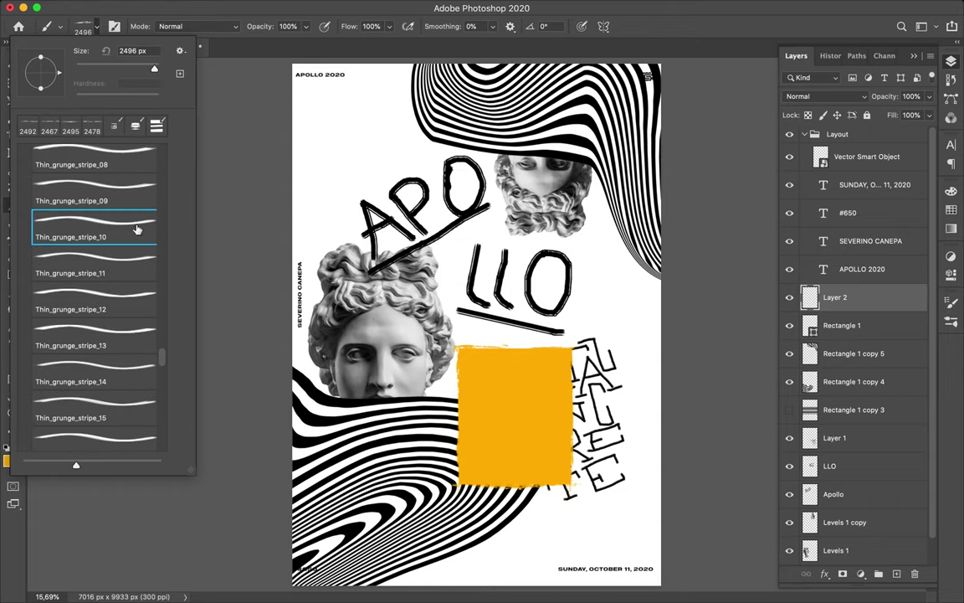
pyautogui.press('Return')
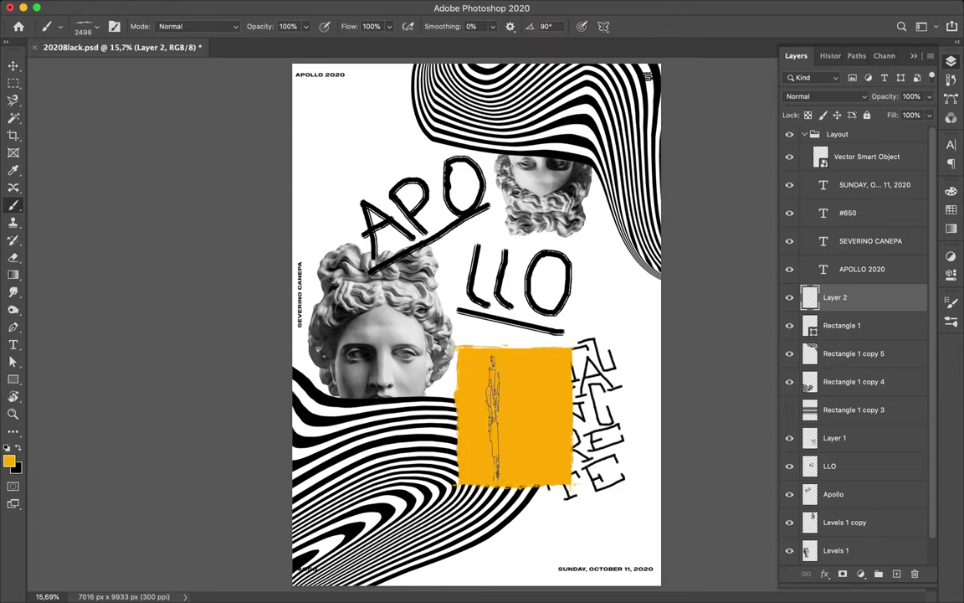
pyautogui.press('Return')
pyautogui.press('Return')
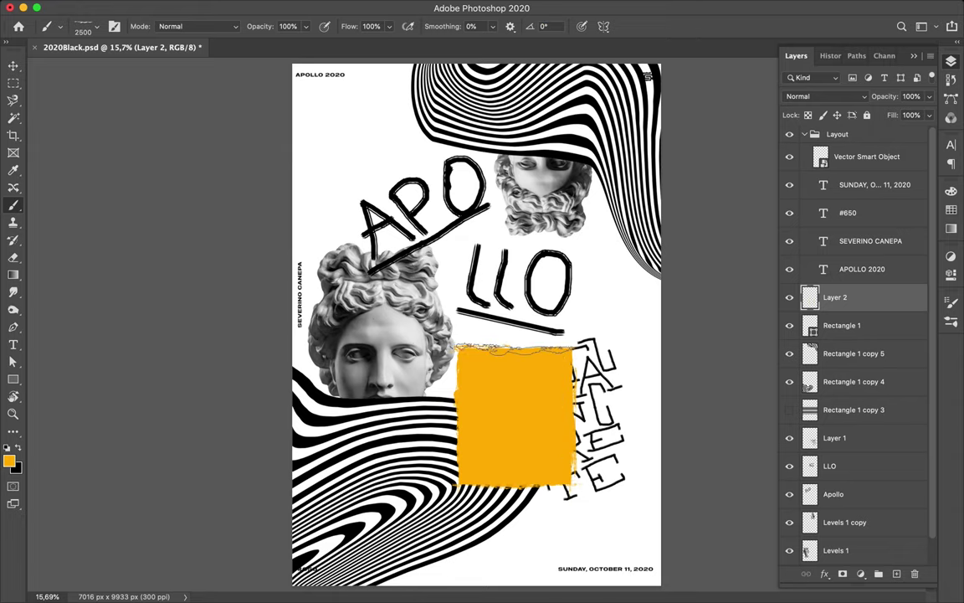
# - Merge Rectangle 1 into Layer 2, then skew, squash and rotate it about 14 degrees
pyautogui.press('v')
pyautogui.keyDown('shift'); pyautogui.click(862, 325); pyautogui.keyUp('shift')
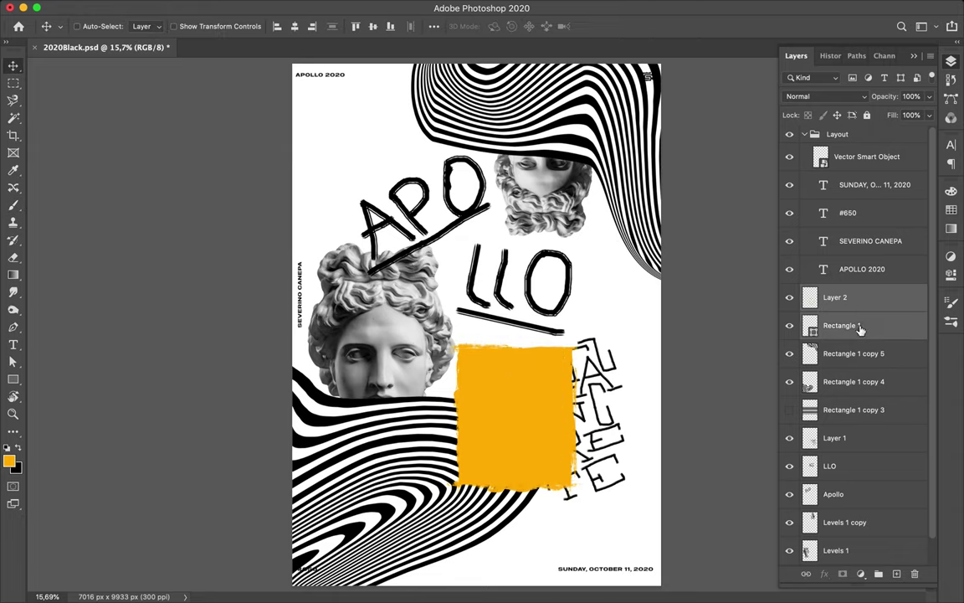
pyautogui.hotkey('ctrl', 'e')
pyautogui.hotkey('ctrl', 't')
pyautogui.moveTo(513, 338); pyautogui.dragTo(503, 391)
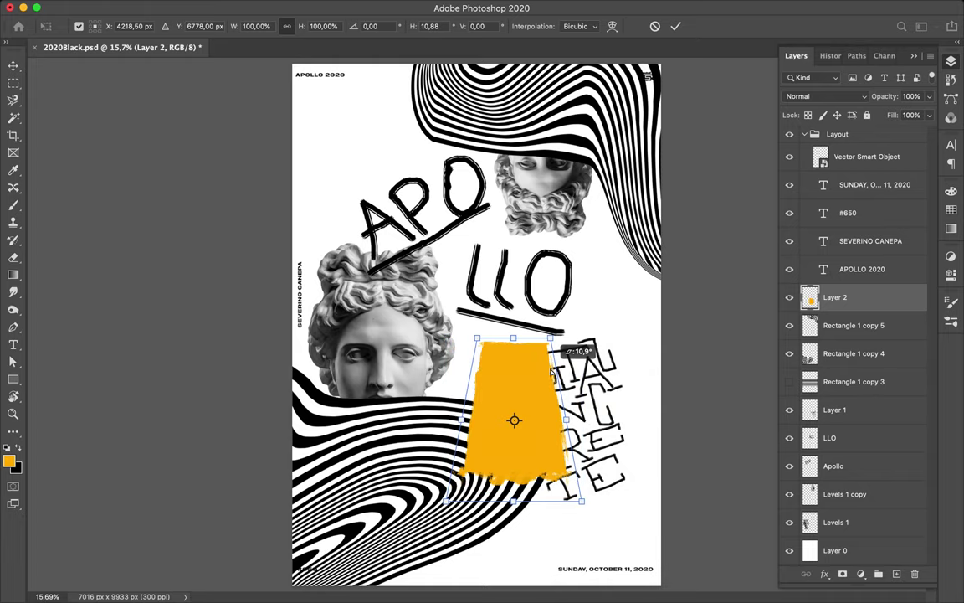
pyautogui.moveTo(502, 339); pyautogui.dragTo(533, 381)
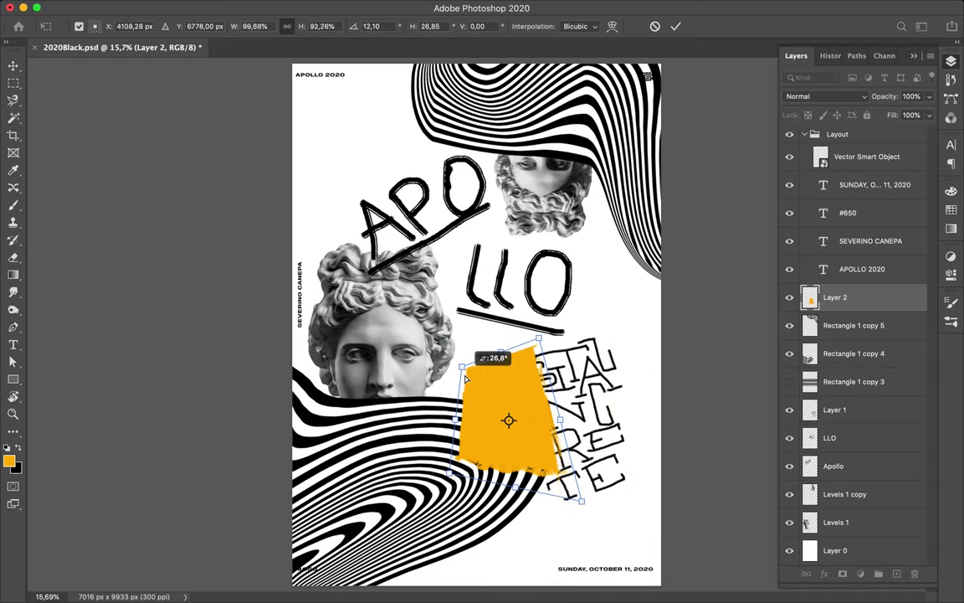
pyautogui.moveTo(576, 471)
pyautogui.mouseDown()
pyautogui.moveTo(568, 414)
pyautogui.moveTo(519, 452)
pyautogui.mouseUp()
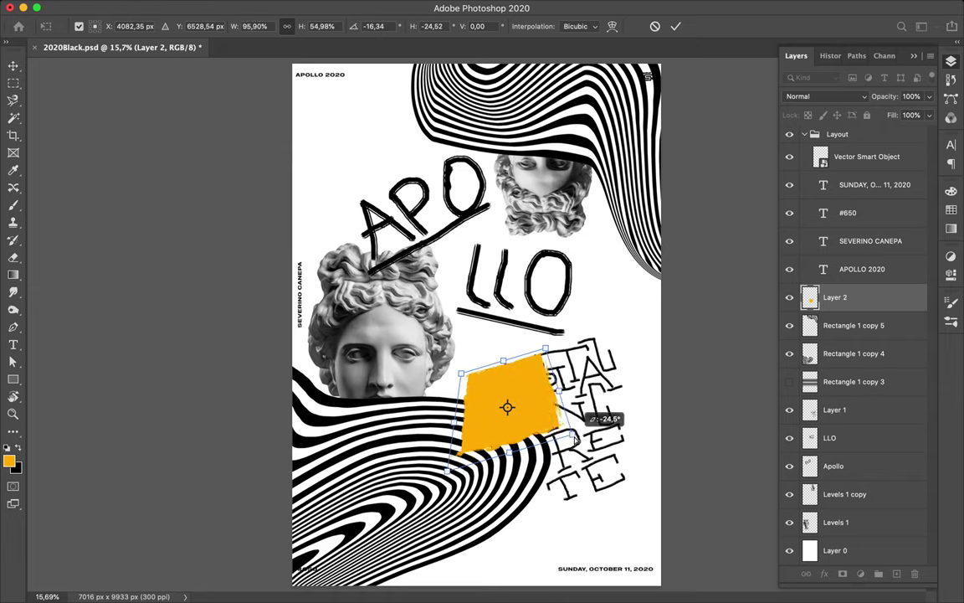
pyautogui.press('Escape')
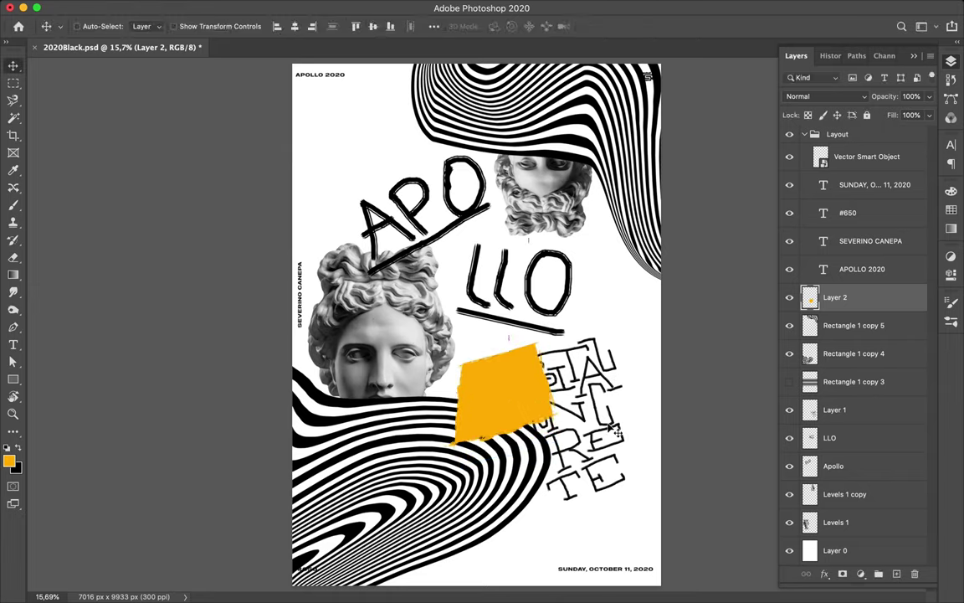
# - Restack DIGITAL CONCRETE above the yellow shape, shift it right, and delete the Vector Smart Object
pyautogui.moveTo(837, 409); pyautogui.dragTo(889, 308)
pyautogui.moveTo(604, 410); pyautogui.dragTo(621, 408)
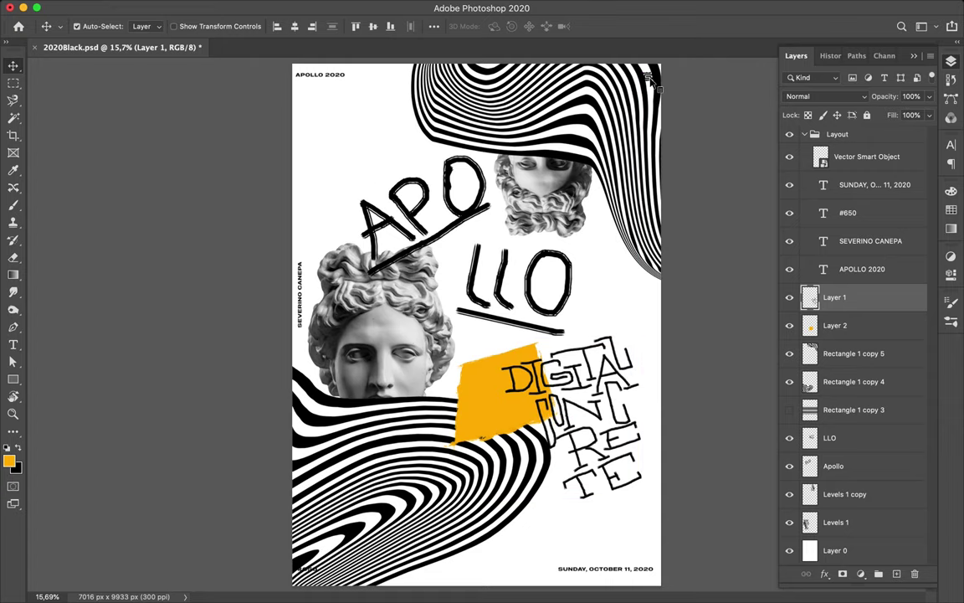
pyautogui.click(651, 81)
pyautogui.press('Delete')
pyautogui.scroll(3, 460, 79)
# - Add a new empty layer above DIGITAL CONCRETE and test a yellow brush stroke
pyautogui.press('s')
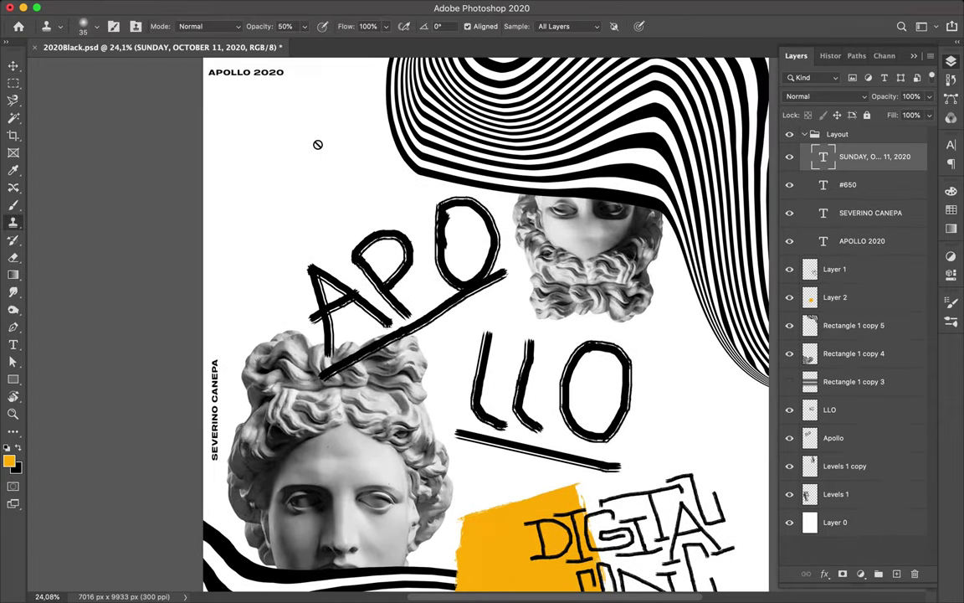
pyautogui.press('b')
pyautogui.click(834, 269)
pyautogui.hotkey('ctrl', 'shift', 'alt', 'n')
pyautogui.click(88, 26)
pyautogui.scroll(-5, 101, 251)
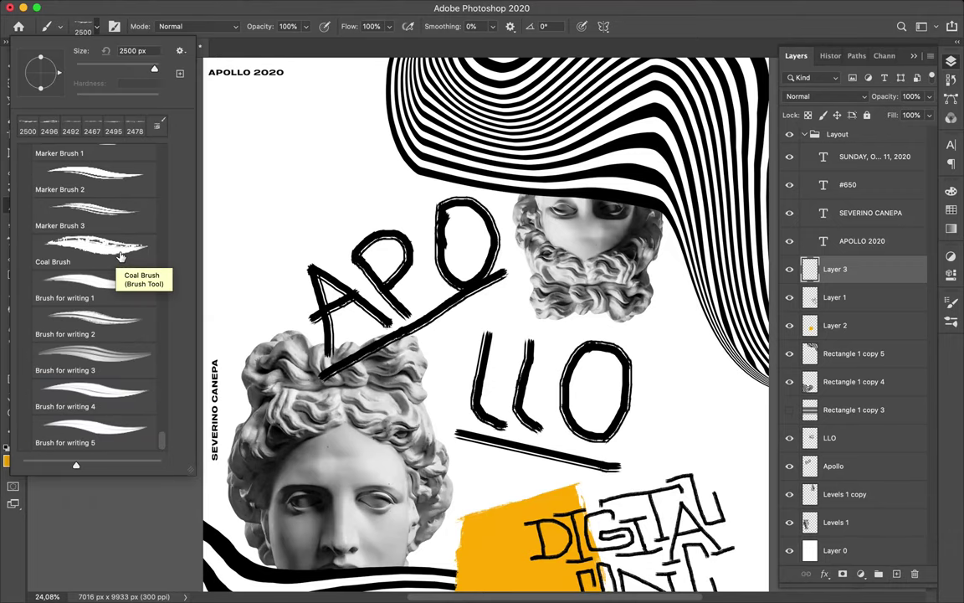
pyautogui.click(92, 428)
pyautogui.moveTo(226, 134); pyautogui.dragTo(360, 251)
pyautogui.hotkey('ctrl', 'z')
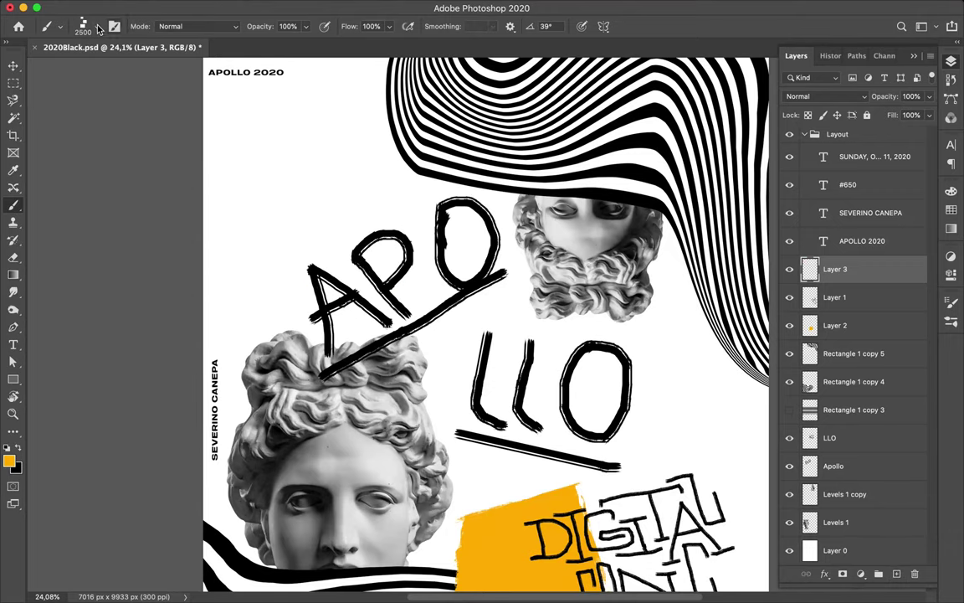
# - After more test strokes, pick the Coal Brush and set its size to 43 px
pyautogui.click(88, 26)
pyautogui.moveTo(234, 109); pyautogui.dragTo(335, 251)
pyautogui.moveTo(251, 92); pyautogui.dragTo(351, 209)
pyautogui.hotkey('ctrl', 'z')
pyautogui.click(88, 26)
pyautogui.click(143, 343)
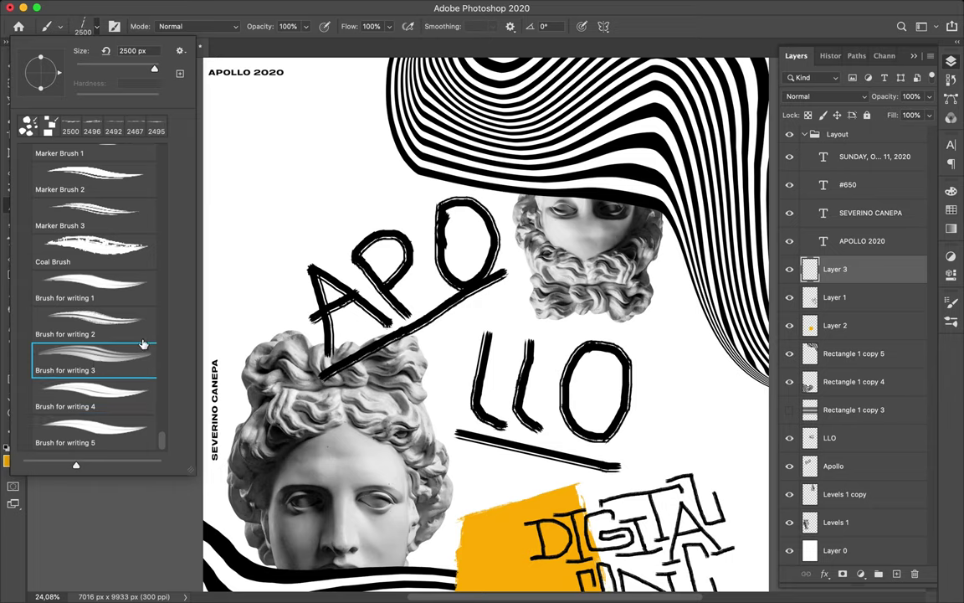
pyautogui.click(92, 322)
pyautogui.click(92, 285)
pyautogui.click(92, 247)
pyautogui.moveTo(154, 68); pyautogui.dragTo(92, 68)
pyautogui.scroll(3, 229, 169)
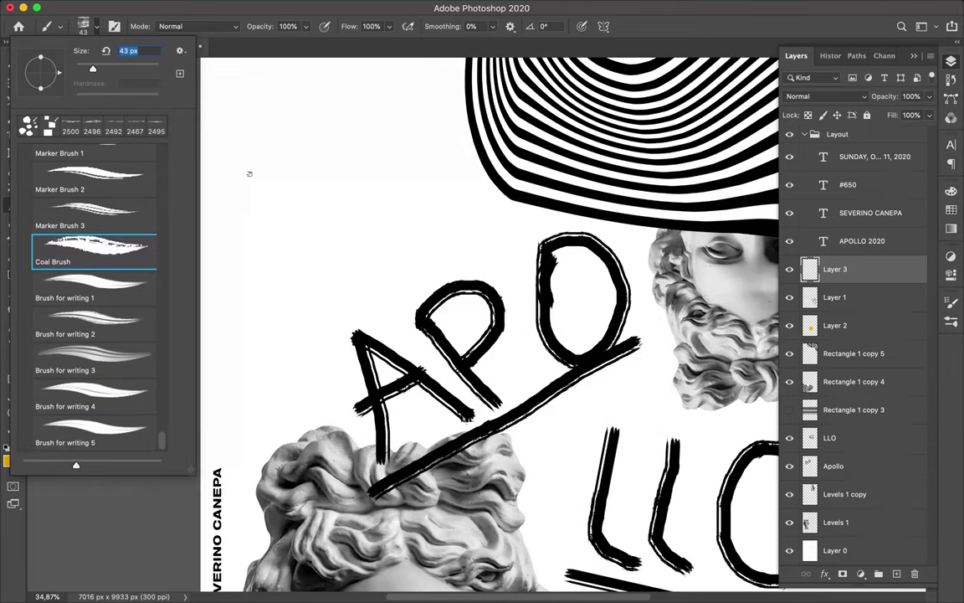
pyautogui.click(245, 123)
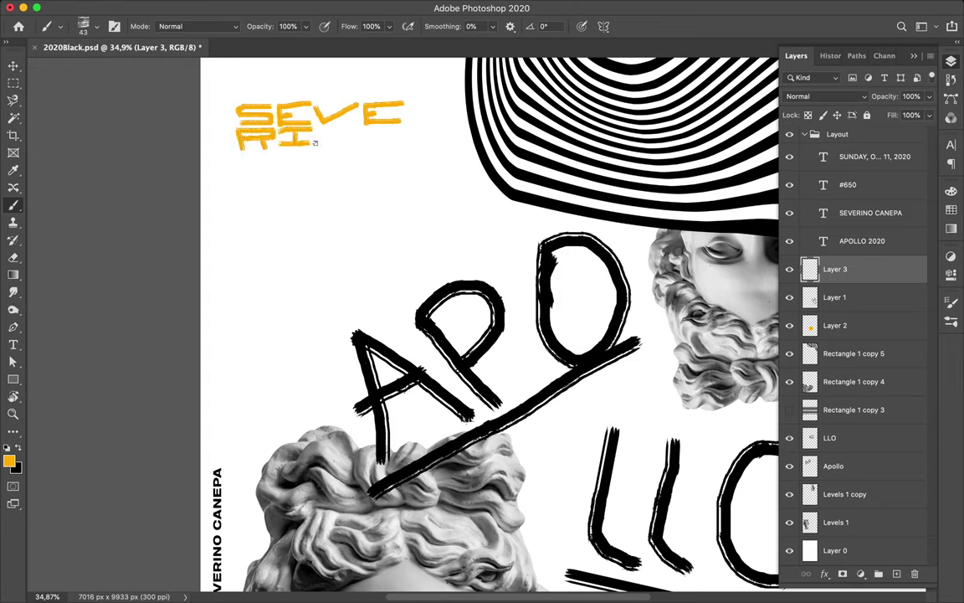
# - Paint the yellow letters of the designer's first name near the top left
pyautogui.moveTo(404, 127)
pyautogui.mouseDown()
pyautogui.moveTo(261, 156)
pyautogui.moveTo(376, 165)
pyautogui.mouseUp()
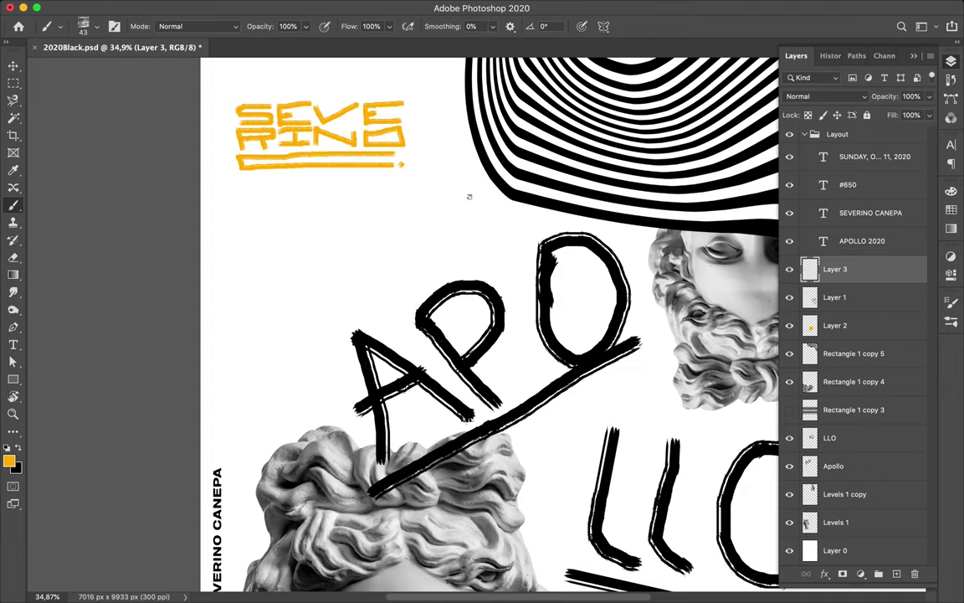
pyautogui.press('v')
pyautogui.scroll(-3, 468, 196)
# - Rename Layer 1 to 'Digital Concrete'
pyautogui.write('Severino C')
pyautogui.press('Return')
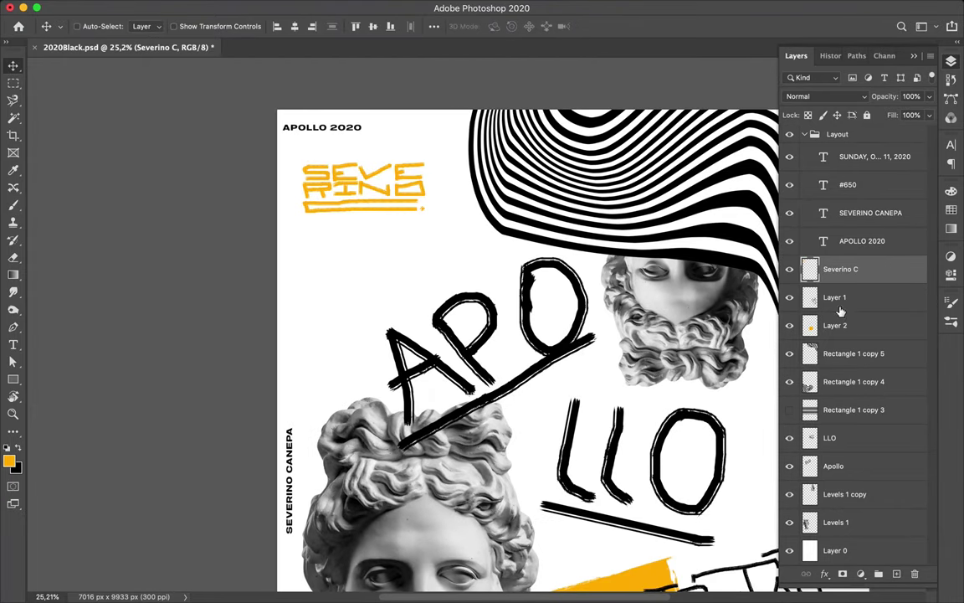
pyautogui.doubleClick(834, 297)
pyautogui.write('Digital Concrete')
pyautogui.press('Return')
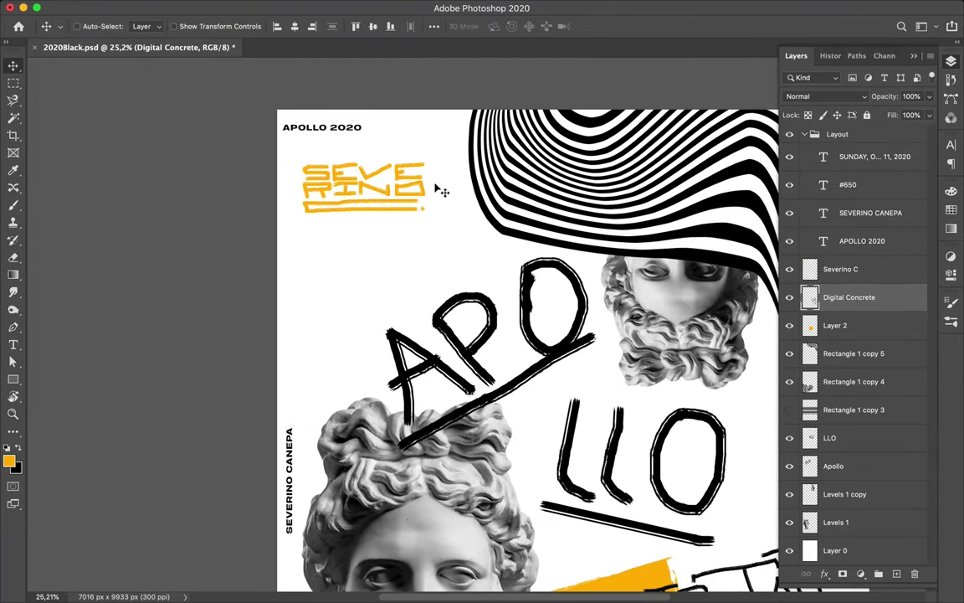
# - Free-transform the yellow name logo down to about 52% of its size
pyautogui.hotkey('alt', ']')
pyautogui.hotkey('ctrl', 't')
pyautogui.moveTo(301, 164); pyautogui.dragTo(361, 174)
pyautogui.press('Return')
# - Delete the typed vertical name text layer
pyautogui.scroll(-5, 377, 197)
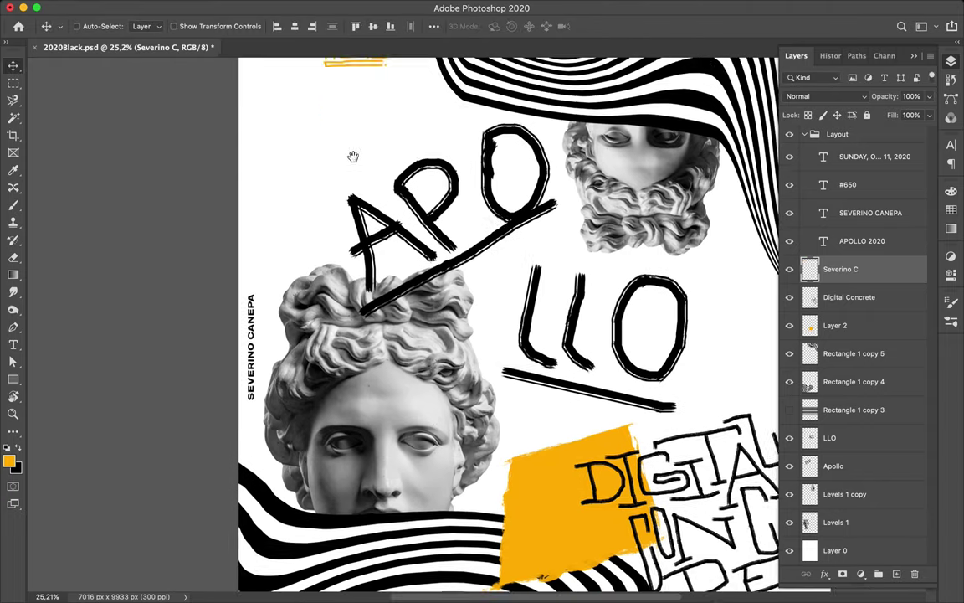
pyautogui.hotkey('alt', ']')
pyautogui.hotkey('alt', ']')
pyautogui.press('BackSpace')
pyautogui.scroll(-1, 519, 310)
pyautogui.scroll(-10, 519, 310)
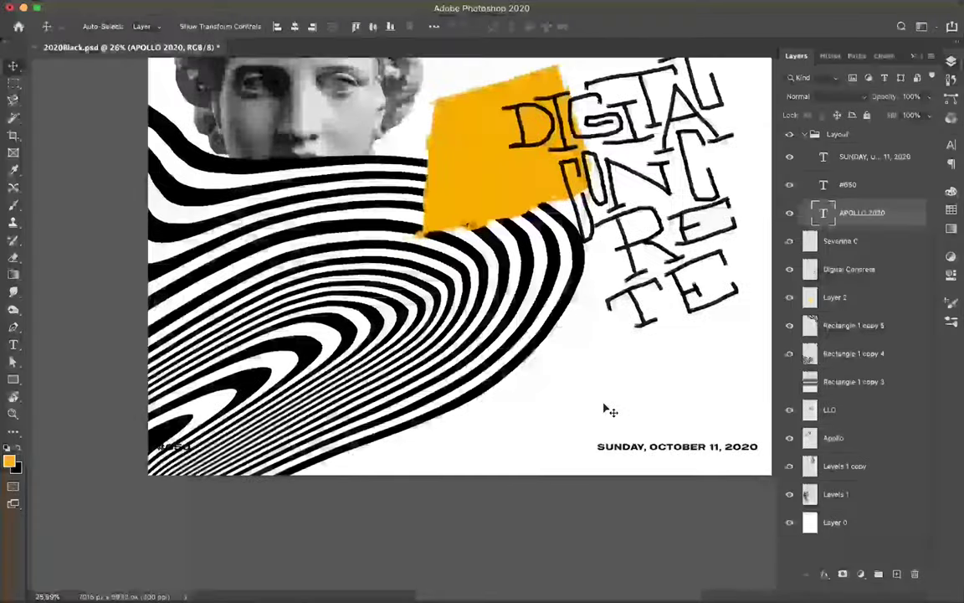
pyautogui.scroll(2, 604, 406)
# - On a new layer, brush-paint 'SUN DAY' in yellow on two lines
pyautogui.press('b')
pyautogui.hotkey('alt', '[')
pyautogui.hotkey('ctrl', 'shift', 'alt', 'n')
pyautogui.scroll(2, 351, 364)
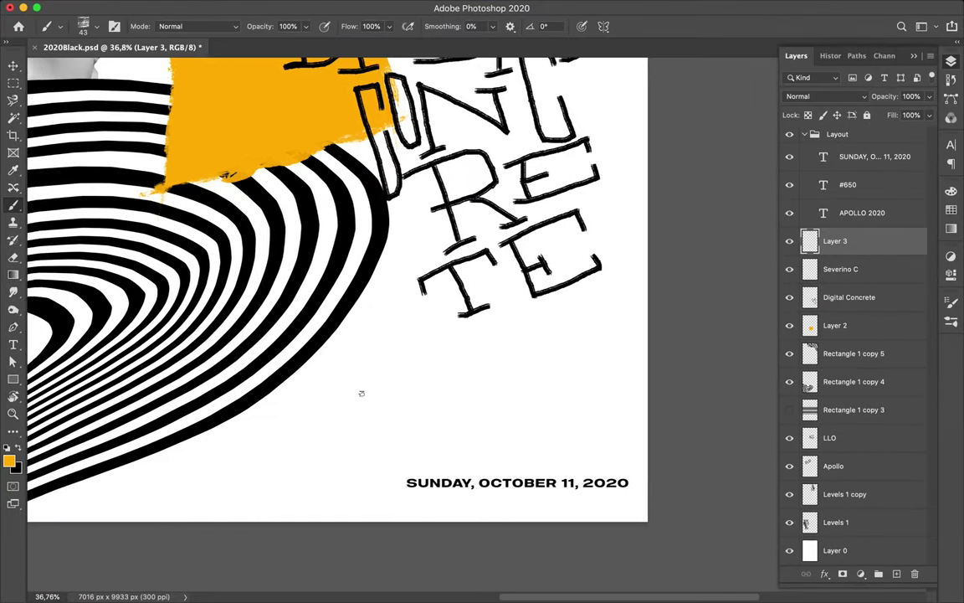
pyautogui.moveTo(371, 360)
pyautogui.mouseDown()
pyautogui.moveTo(380, 344)
pyautogui.moveTo(447, 343)
pyautogui.mouseUp()
pyautogui.moveTo(359, 383); pyautogui.dragTo(359, 419)
pyautogui.moveTo(361, 385)
pyautogui.mouseDown()
pyautogui.moveTo(360, 417)
pyautogui.moveTo(429, 411)
pyautogui.mouseUp()
pyautogui.moveTo(448, 384); pyautogui.dragTo(428, 411)
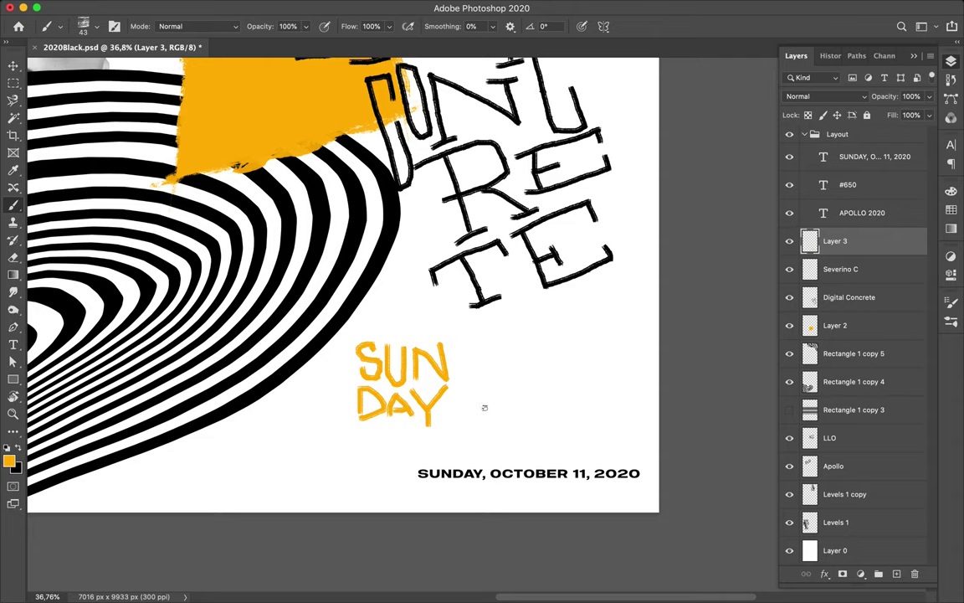
# - Move the SUN DAY lettering left beside the stripes and rename its layer 'Sunday'
pyautogui.press('v')
pyautogui.moveTo(447, 376); pyautogui.dragTo(336, 387)
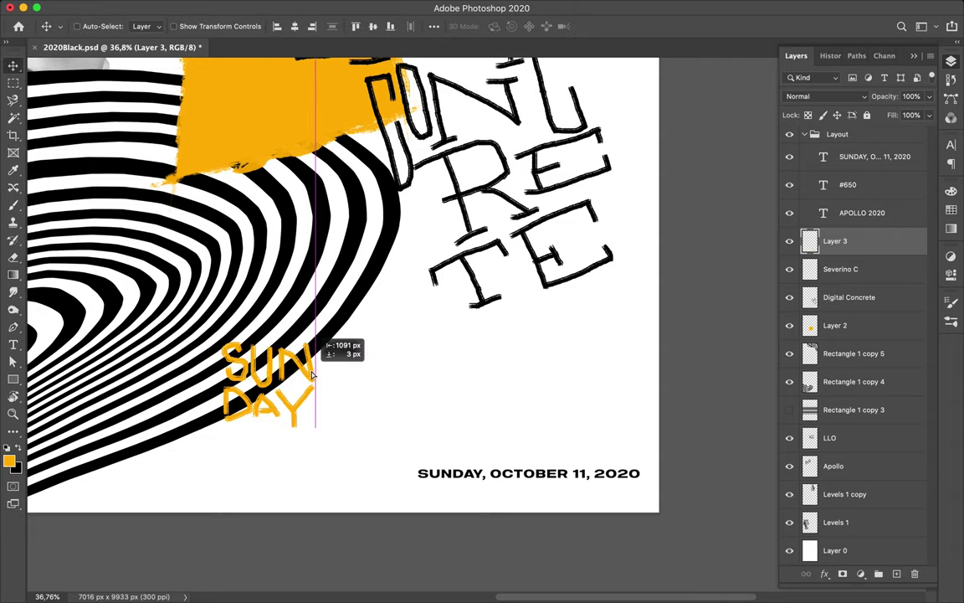
pyautogui.doubleClick(834, 241)
pyautogui.write('Sunday')
pyautogui.press('Return')
# - Hand-paint 'OCTOBER' in yellow beside SUN DAY
pyautogui.click(896, 573)
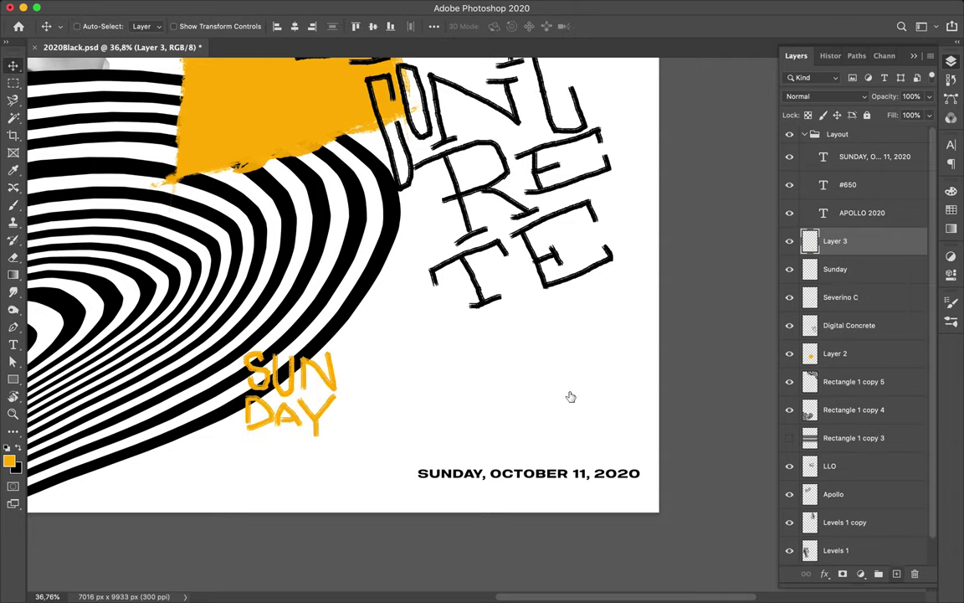
pyautogui.press('b')
pyautogui.moveTo(395, 351)
pyautogui.mouseDown()
pyautogui.moveTo(410, 369)
pyautogui.moveTo(397, 335)
pyautogui.moveTo(421, 403)
pyautogui.mouseUp()
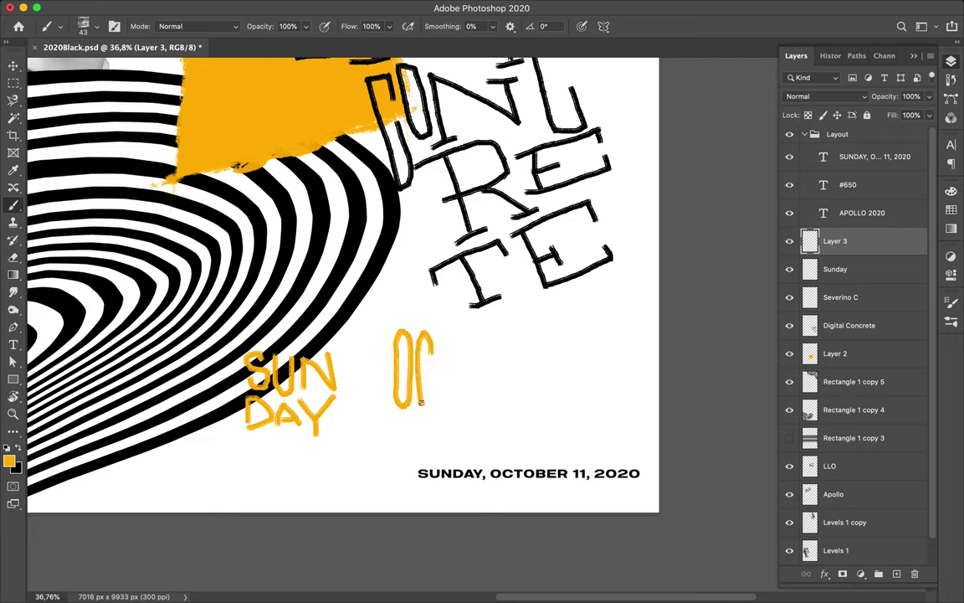
pyautogui.moveTo(440, 335)
pyautogui.mouseDown()
pyautogui.moveTo(441, 404)
pyautogui.moveTo(472, 339)
pyautogui.moveTo(458, 337)
pyautogui.mouseUp()
pyautogui.moveTo(477, 333)
pyautogui.mouseDown()
pyautogui.moveTo(477, 408)
pyautogui.moveTo(483, 375)
pyautogui.mouseUp()
pyautogui.moveTo(502, 335)
pyautogui.mouseDown()
pyautogui.moveTo(503, 409)
pyautogui.moveTo(521, 410)
pyautogui.mouseUp()
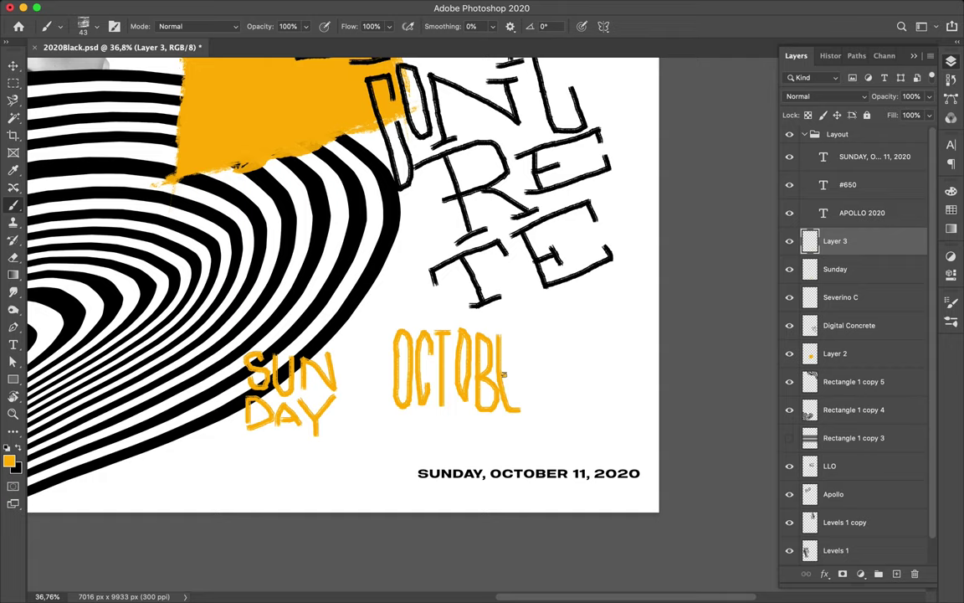
pyautogui.moveTo(522, 337); pyautogui.dragTo(524, 397)
pyautogui.moveTo(528, 334); pyautogui.dragTo(533, 385)
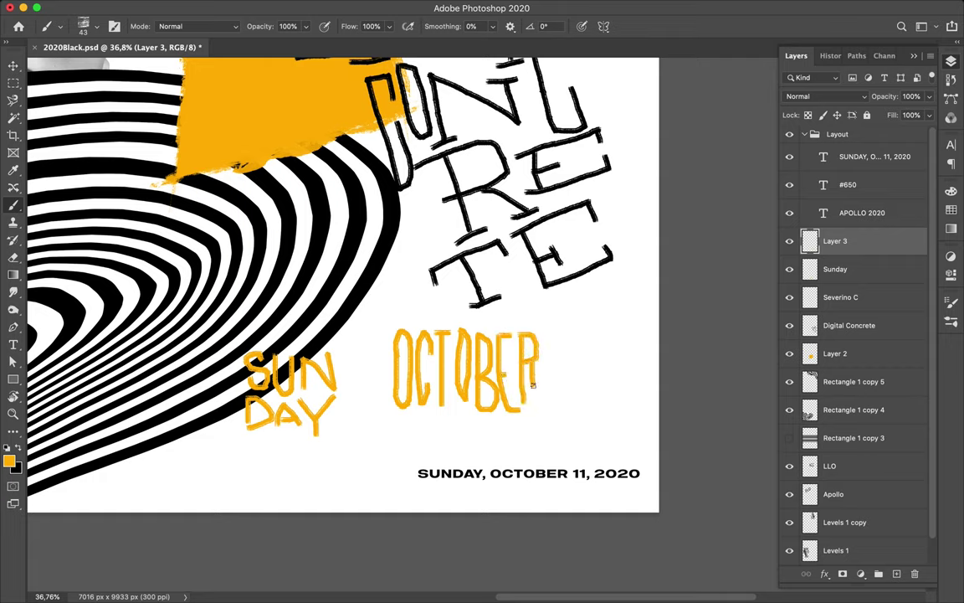
# - Hand-paint '11' after OCTOBER and '2020' on the line below
pyautogui.moveTo(553, 342); pyautogui.dragTo(563, 384)
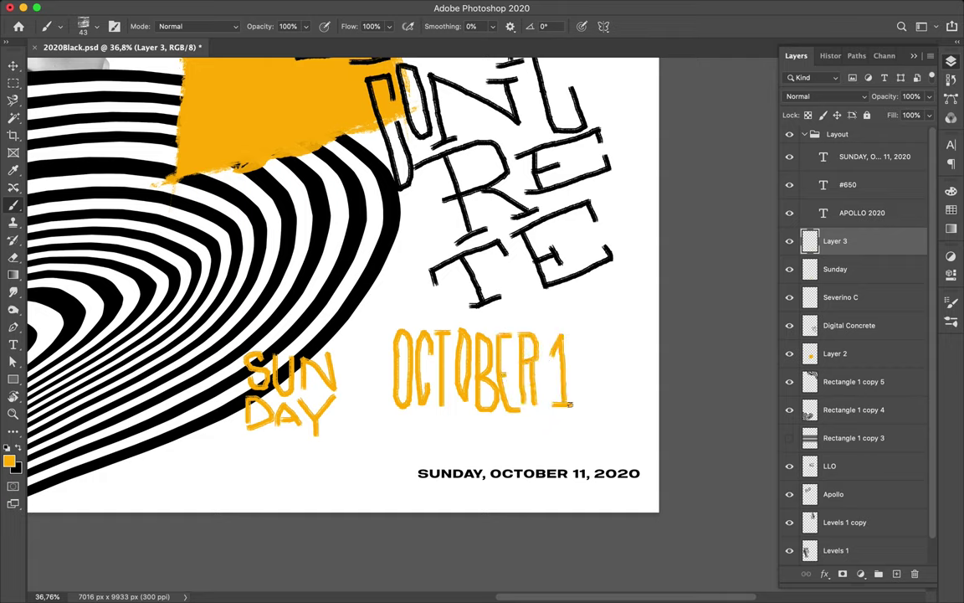
pyautogui.moveTo(580, 336); pyautogui.dragTo(589, 407)
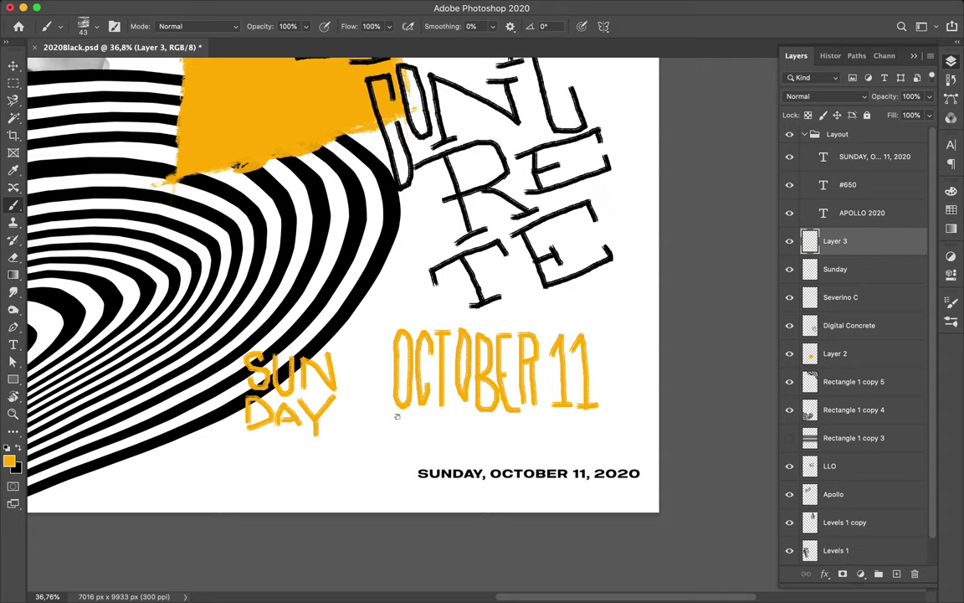
pyautogui.moveTo(397, 415); pyautogui.dragTo(403, 446)
pyautogui.moveTo(454, 418); pyautogui.dragTo(538, 451)
pyautogui.moveTo(577, 421); pyautogui.dragTo(570, 421)
# - Delete the typed date text layer
pyautogui.press('v')
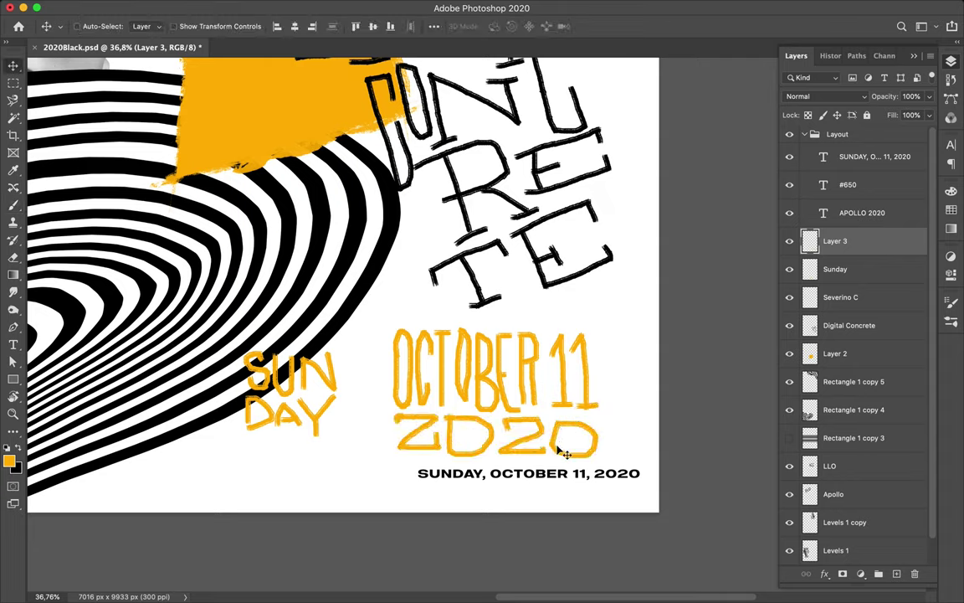
pyautogui.click(553, 478)
pyautogui.press('Delete')
# - Move the yellow name lettering down and to the right
pyautogui.click(569, 410)
pyautogui.scroll(15, 527, 404)
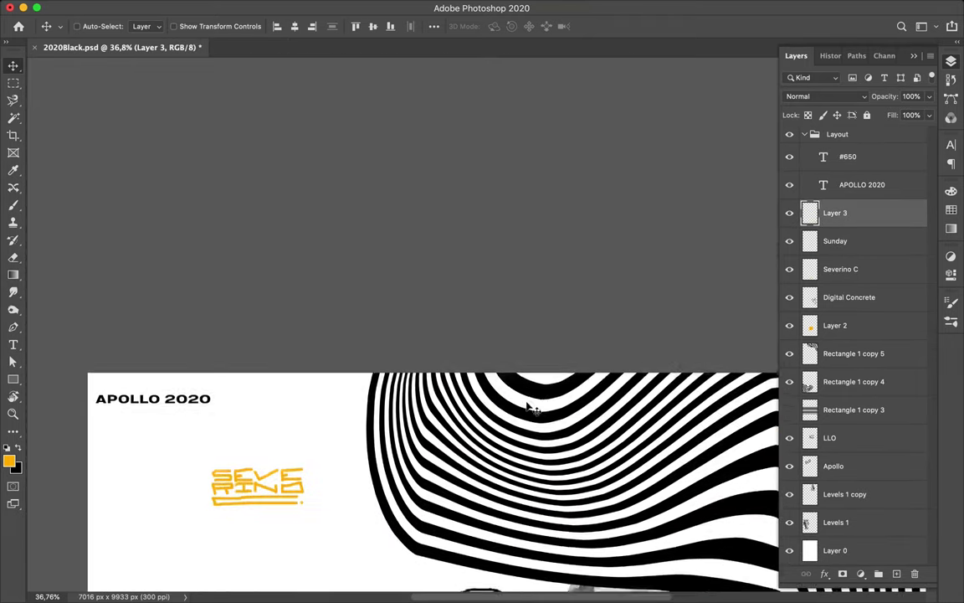
pyautogui.scroll(-5, 527, 405)
pyautogui.moveTo(259, 252); pyautogui.dragTo(381, 387)
# - Delete the APOLLO 2020 text layer
pyautogui.keyDown('ctrl'); pyautogui.click(198, 193); pyautogui.keyUp('ctrl')
pyautogui.press('Delete')
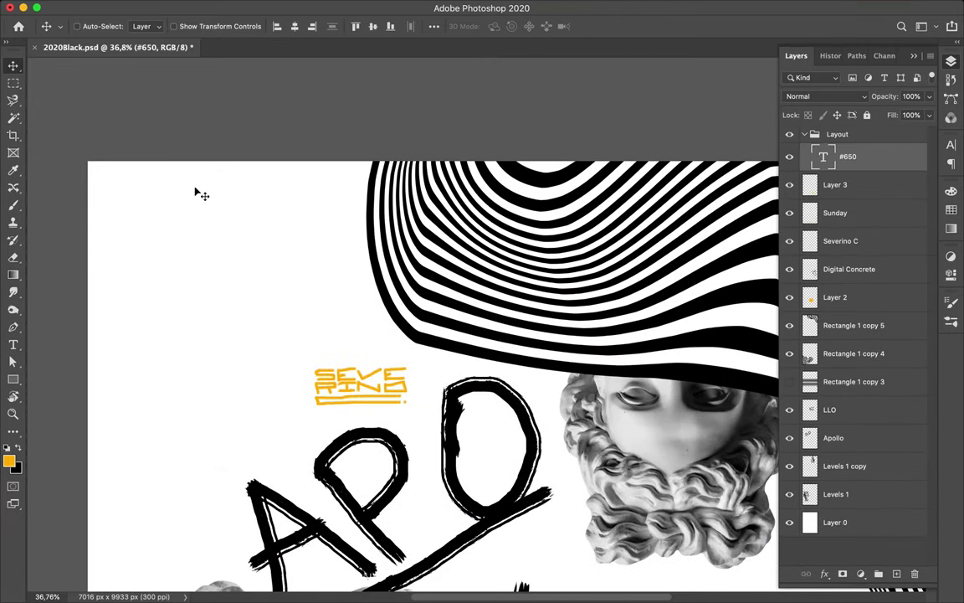
pyautogui.scroll(-8, 198, 194)
pyautogui.scroll(-3, 283, 221)
pyautogui.scroll(-3, 283, 221)
# - Add a new layer and set up a Hard Round brush at 27 px
pyautogui.press('b')
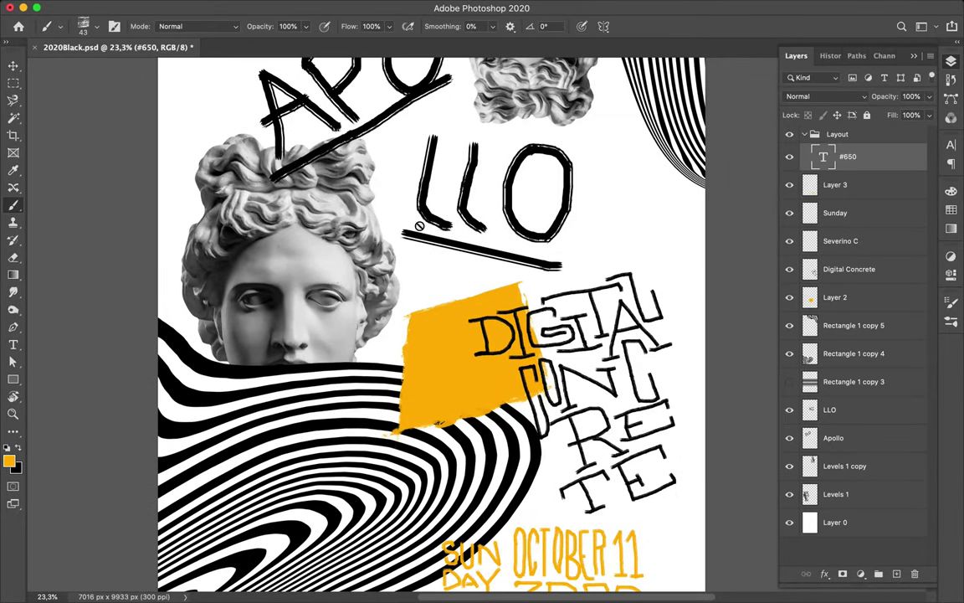
pyautogui.click(10, 462)
pyautogui.click(779, 286)
pyautogui.hotkey('ctrl', 'shift', 'alt', 'n')
pyautogui.click(90, 30)
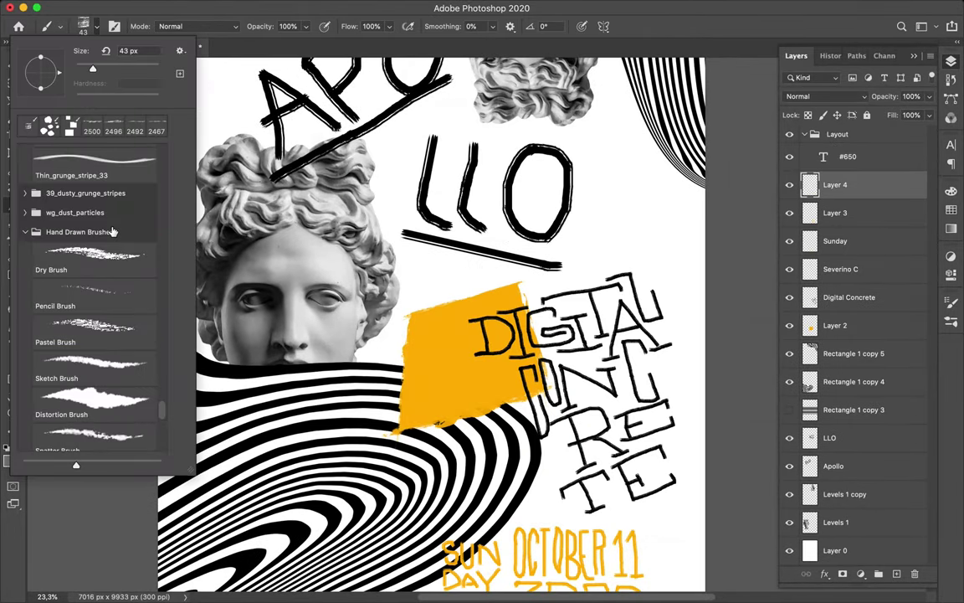
pyautogui.moveTo(164, 418); pyautogui.dragTo(161, 167)
pyautogui.click(93, 209)
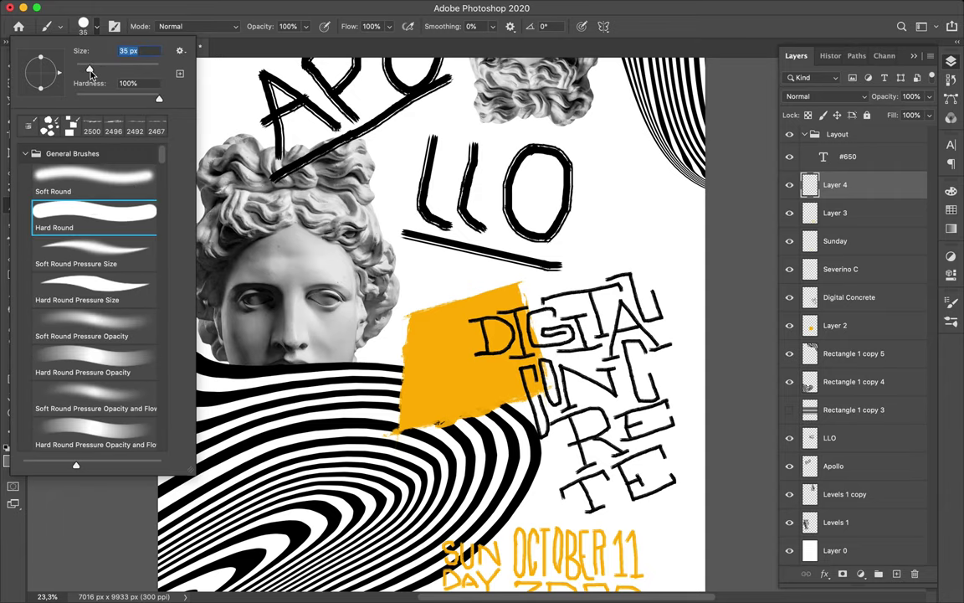
pyautogui.write('27')
pyautogui.press('Return')
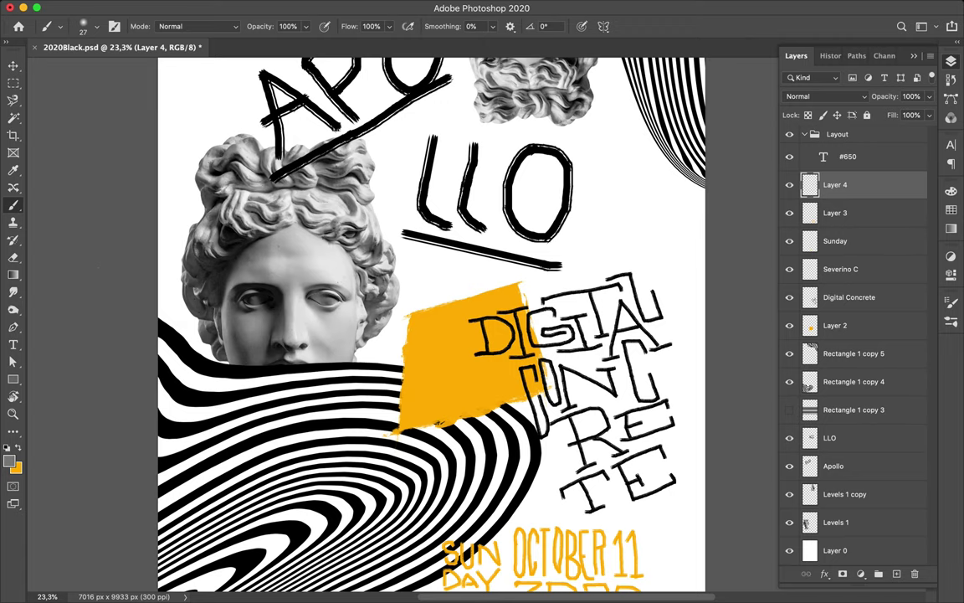
# - Reset paint to black and draw thin lines across Apollo's head and beside LLO
pyautogui.press('d')
pyautogui.hotkey('ctrl', '0')
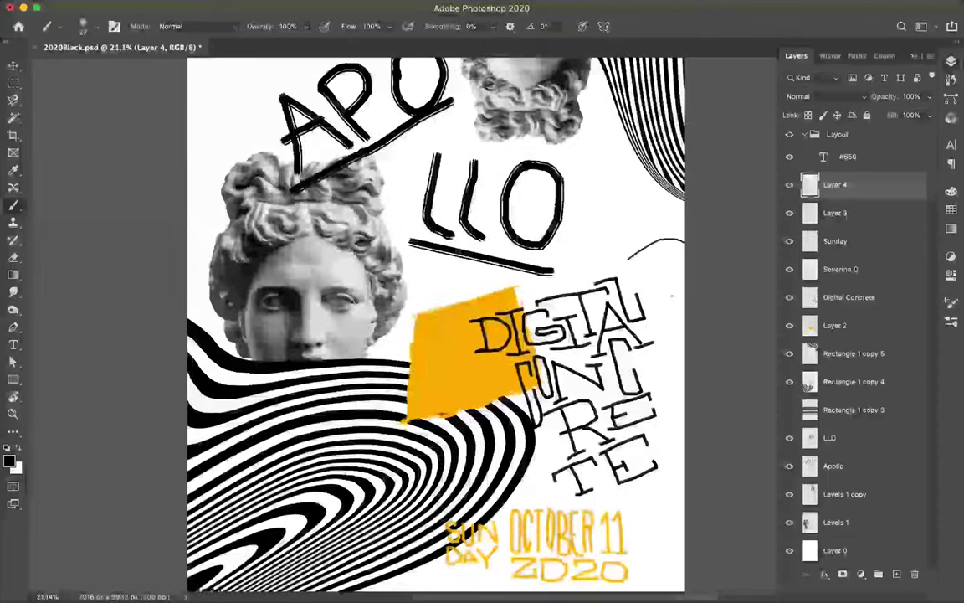
pyautogui.click(84, 26)
pyautogui.click(94, 214)
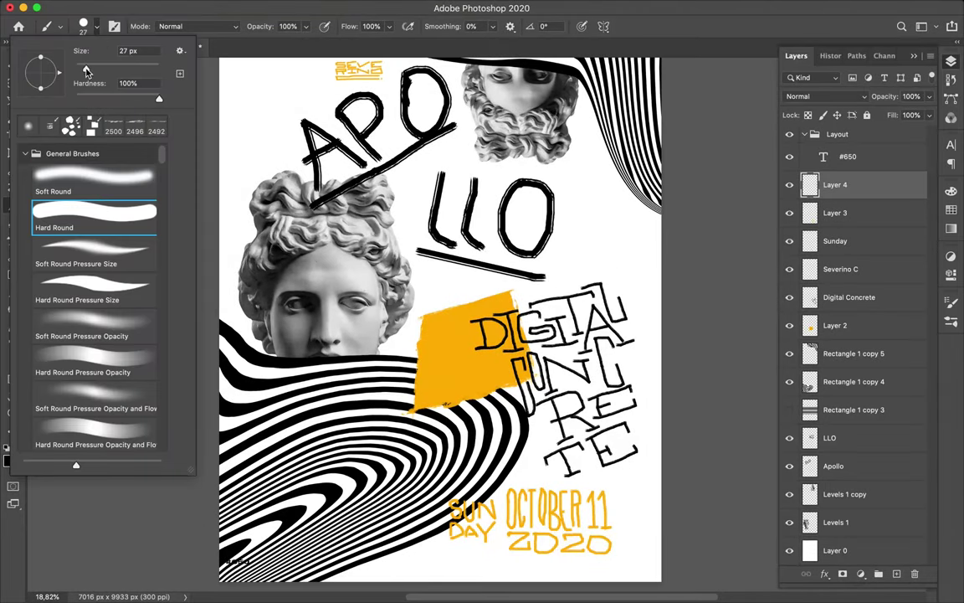
pyautogui.click(616, 235)
pyautogui.moveTo(661, 221); pyautogui.dragTo(517, 219)
pyautogui.moveTo(249, 258); pyautogui.dragTo(403, 231)
pyautogui.scroll(-3, 439, 318)
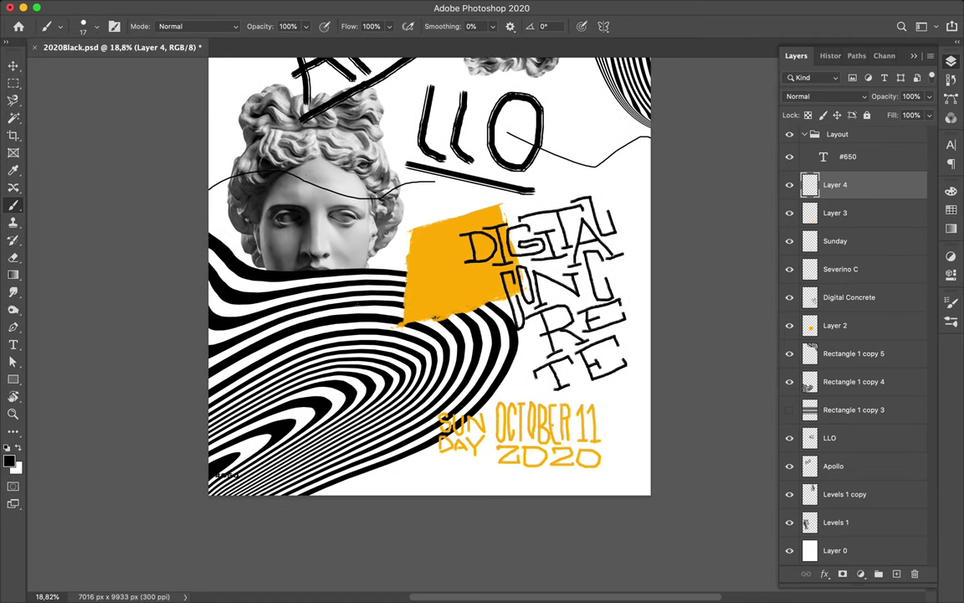
pyautogui.scroll(3, 439, 318)
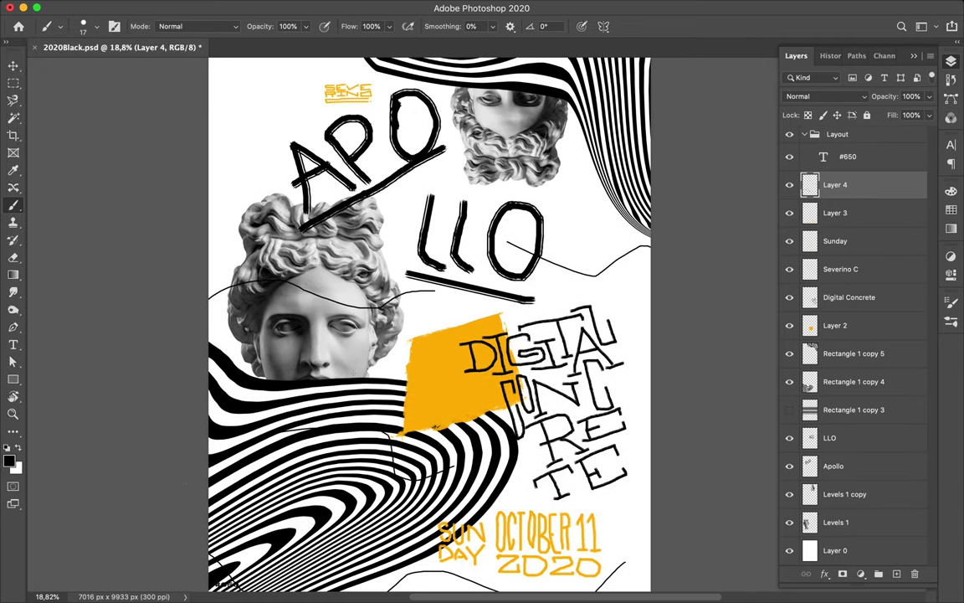
pyautogui.scroll(3, 439, 318)
# - On a new layer, scribble thin lines across the poster's left, right and lower stripes
pyautogui.press('super+shift+alt+n')
pyautogui.click(96, 26)
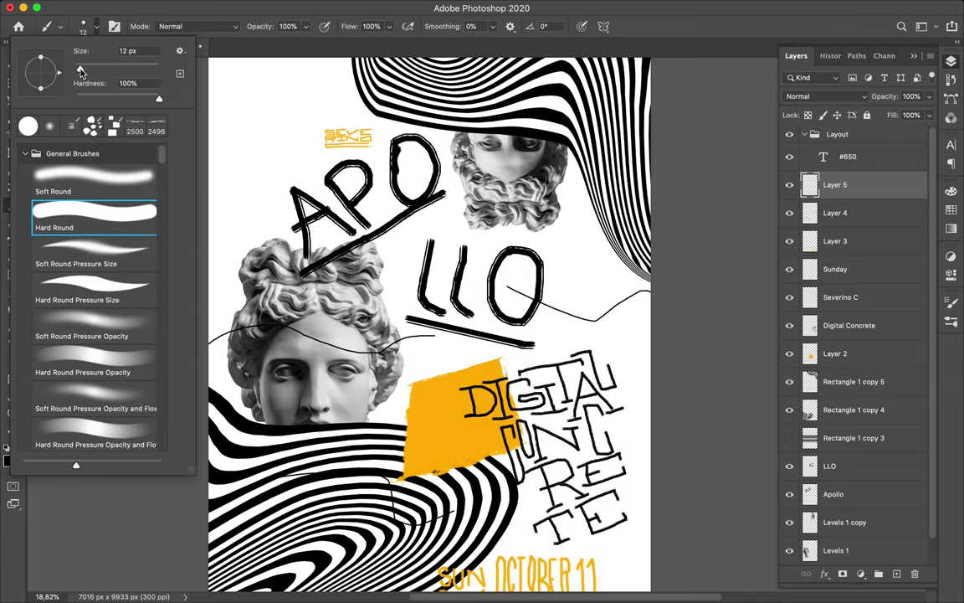
pyautogui.click(204, 220)
pyautogui.moveTo(221, 180)
pyautogui.mouseDown()
pyautogui.moveTo(276, 210)
pyautogui.moveTo(201, 276)
pyautogui.mouseUp()
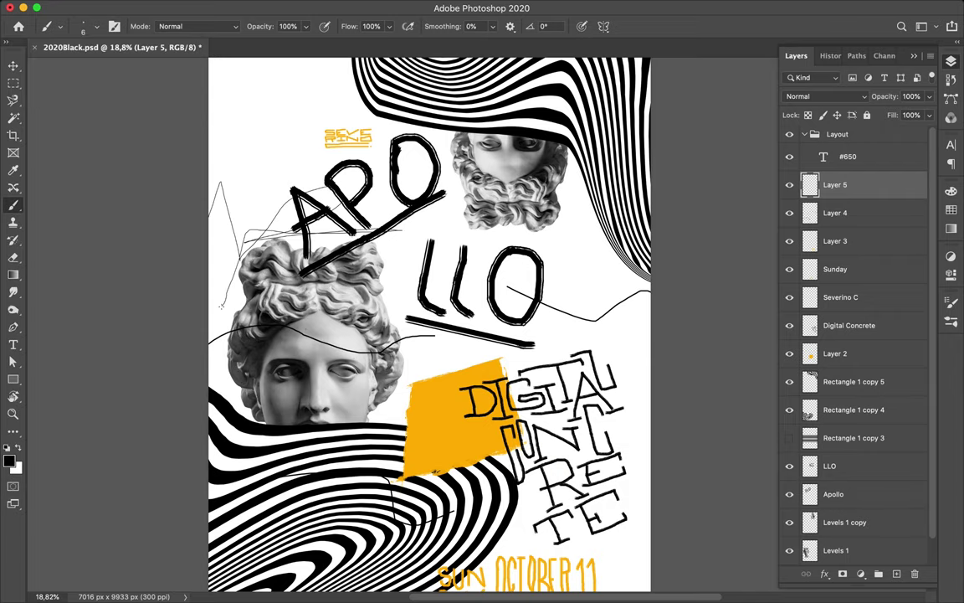
pyautogui.moveTo(404, 309)
pyautogui.mouseDown()
pyautogui.moveTo(563, 276)
pyautogui.moveTo(552, 171)
pyautogui.mouseUp()
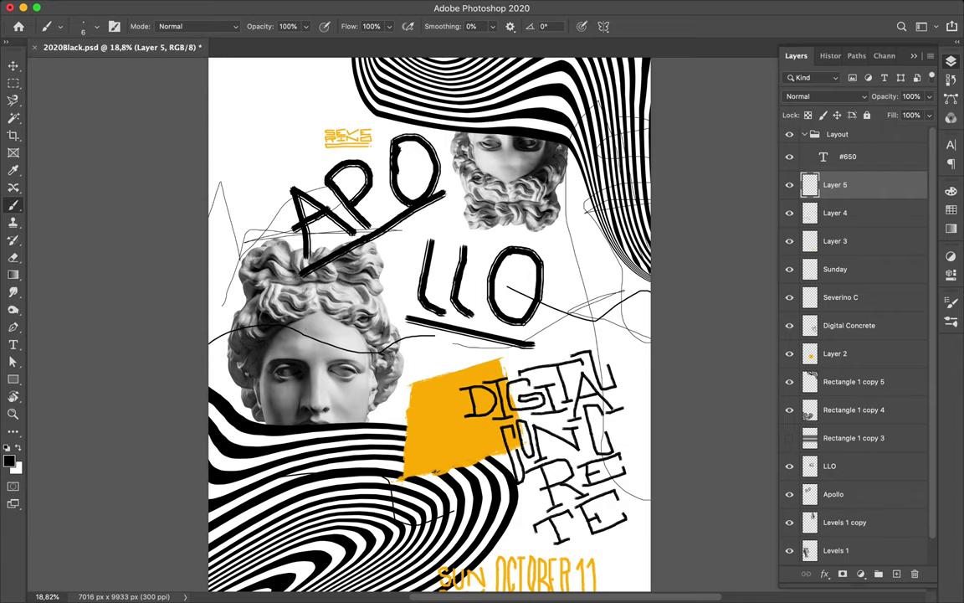
pyautogui.scroll(-5, 419, 326)
pyautogui.moveTo(501, 481)
pyautogui.mouseDown()
pyautogui.moveTo(255, 351)
pyautogui.moveTo(419, 418)
pyautogui.moveTo(557, 334)
pyautogui.moveTo(460, 146)
pyautogui.mouseUp()
pyautogui.scroll(3, 460, 147)
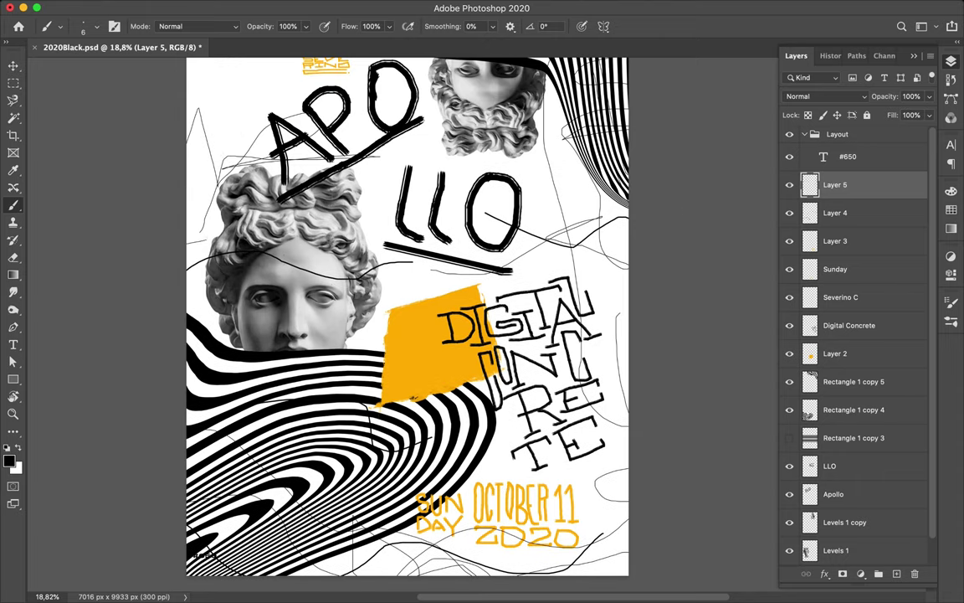
# - Check the brush size, survey the poster, and add empty Layer 6 above the background
pyautogui.click(87, 27)
pyautogui.press('Return')
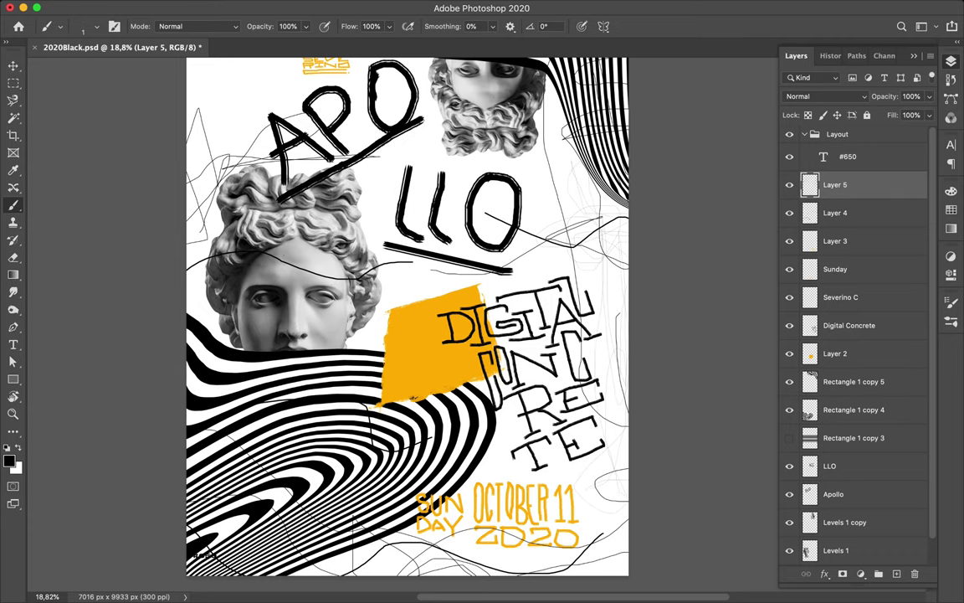
pyautogui.scroll(5, 208, 389)
pyautogui.hscroll(-3, 208, 390)
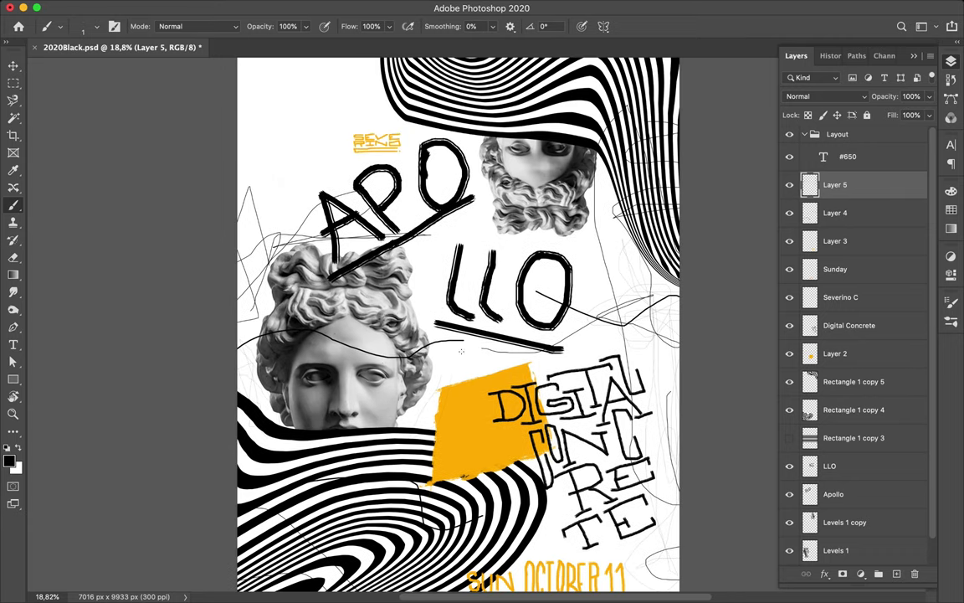
pyautogui.scroll(-5, 474, 538)
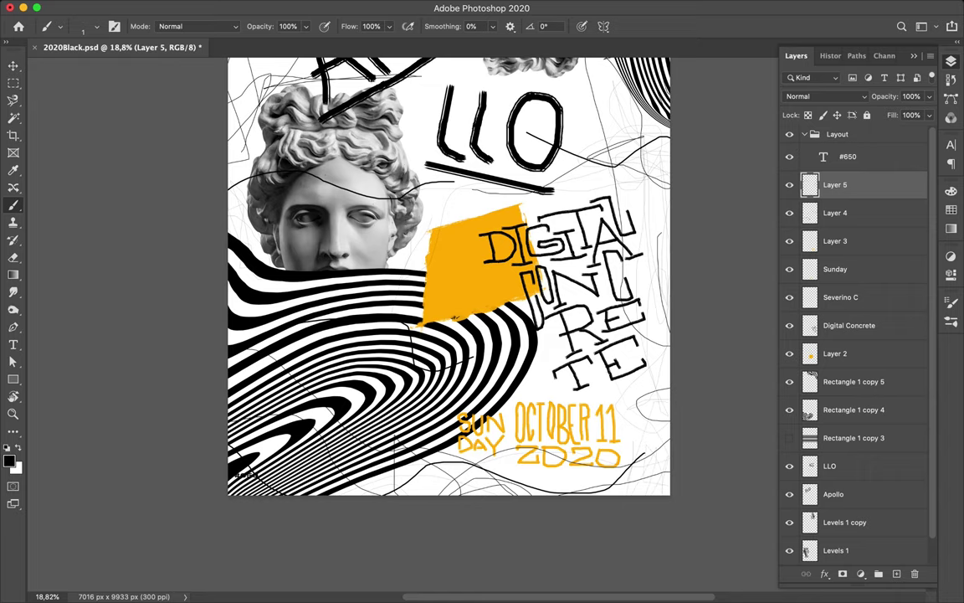
pyautogui.scroll(2, 434, 219)
pyautogui.hscroll(1, 433, 219)
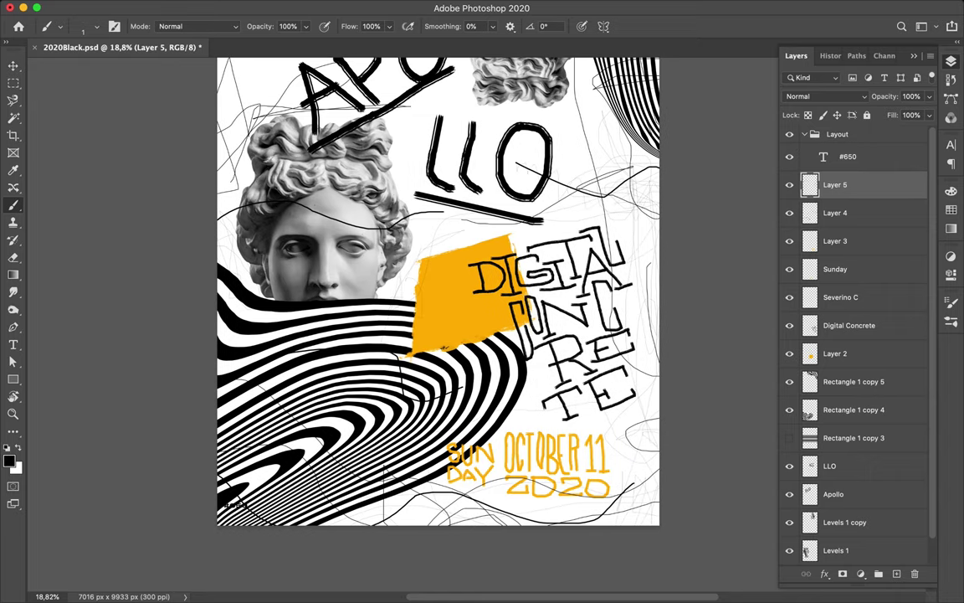
pyautogui.scroll(6, 432, 327)
pyautogui.hscroll(1, 433, 327)
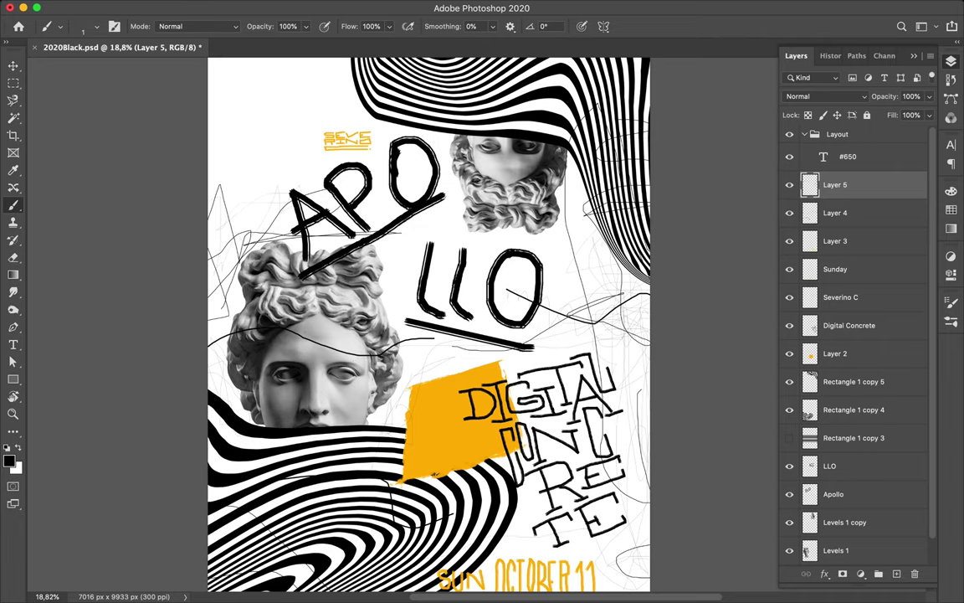
pyautogui.scroll(-7, 562, 339)
pyautogui.scroll(-1, 786, 473)
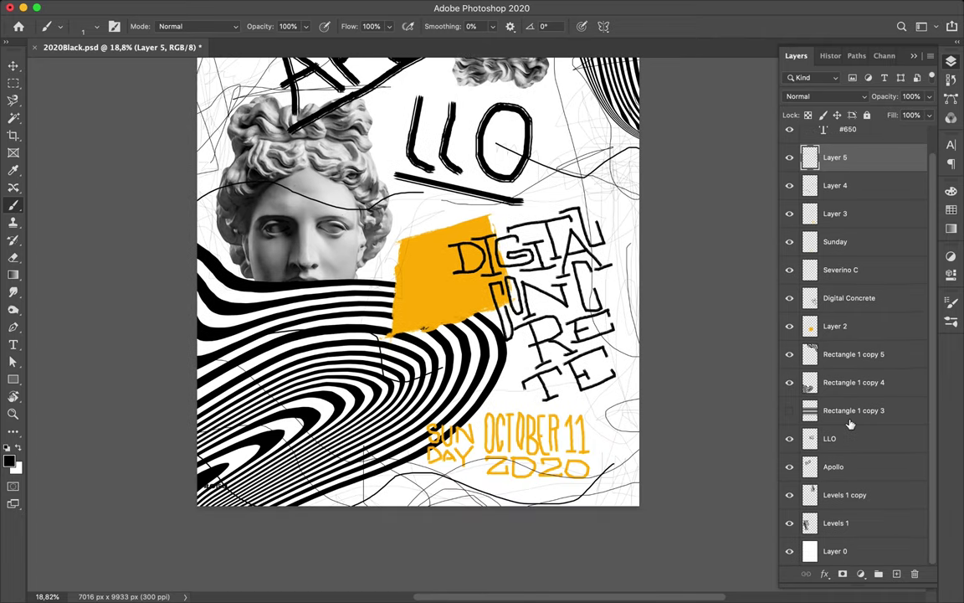
pyautogui.click(836, 550)
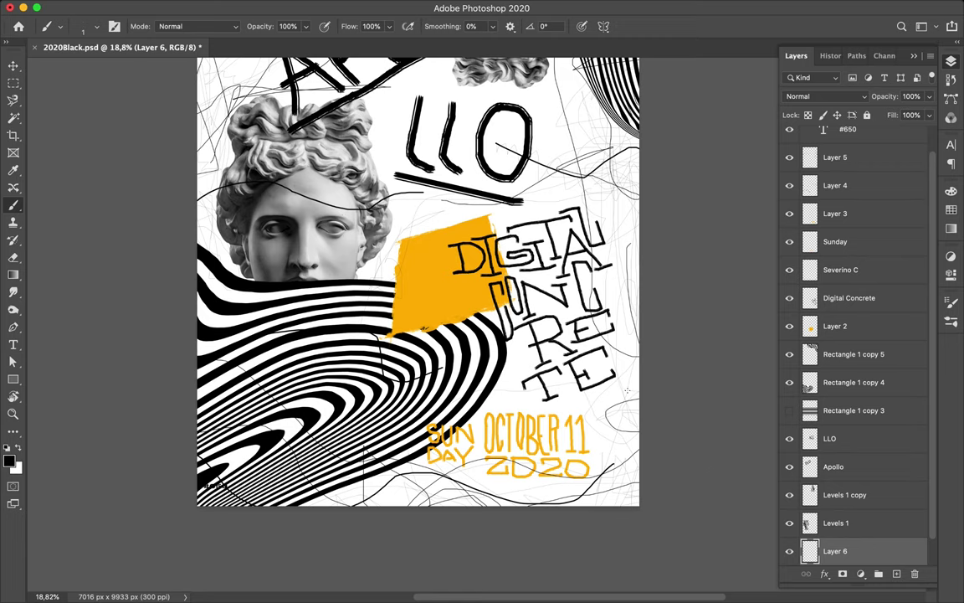
# - Pick the orange swatch as paint colour and bring up the Brush Preset picker for the gouache grunge brush
pyautogui.scroll(9, 627, 390)
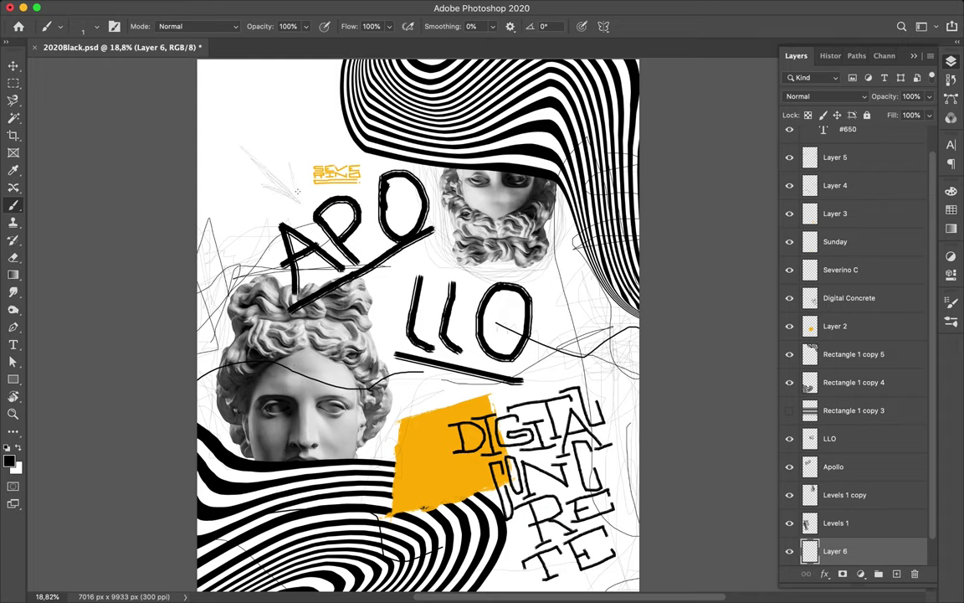
pyautogui.scroll(-3, 159, 285)
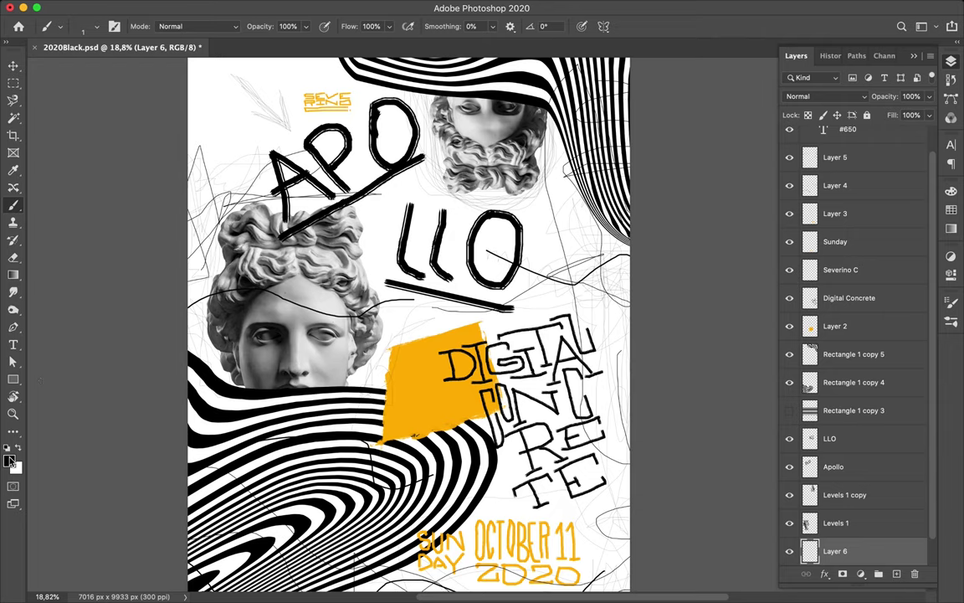
pyautogui.click(953, 212)
pyautogui.click(792, 207)
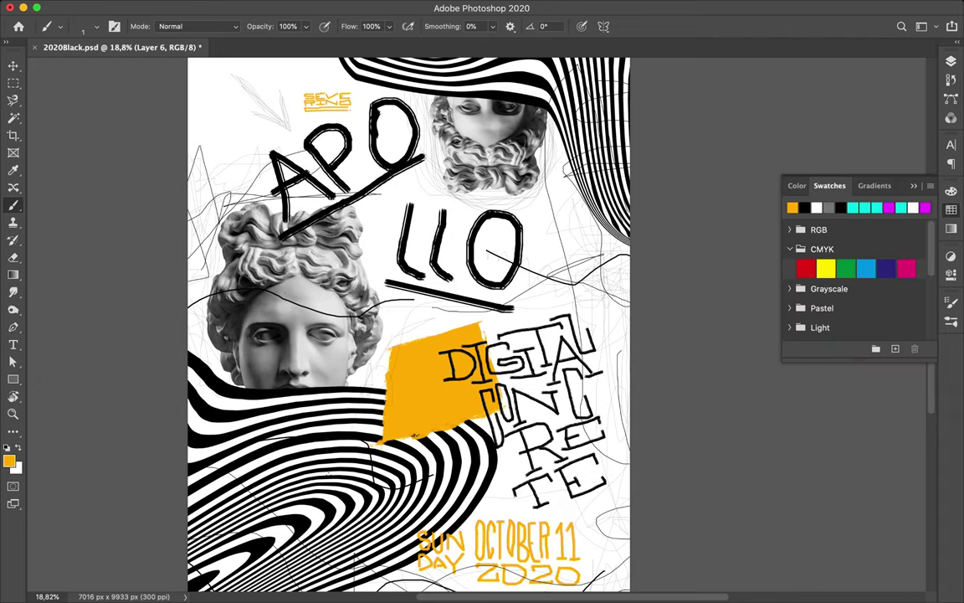
pyautogui.scroll(-3, 525, 518)
pyautogui.scroll(3, 552, 468)
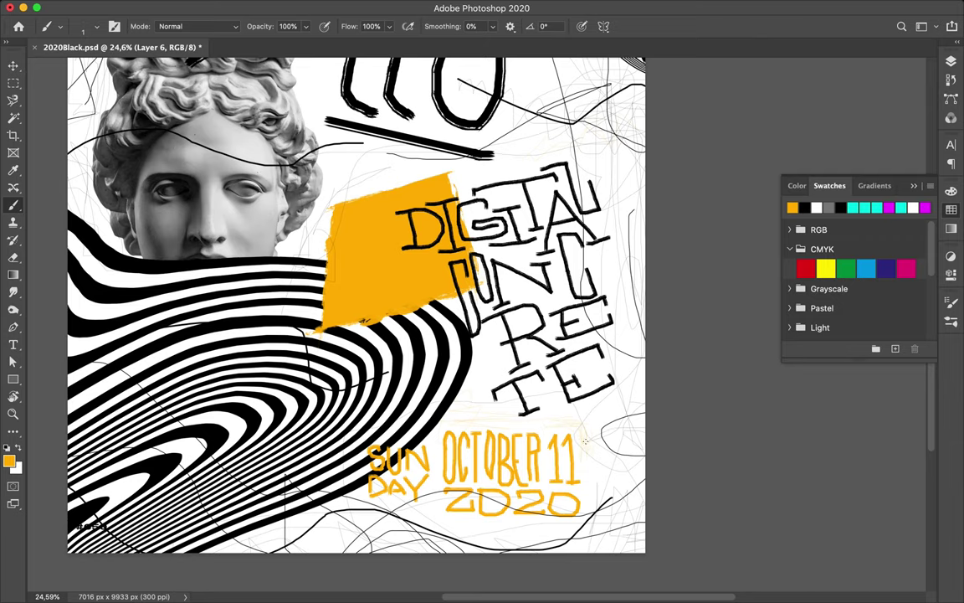
pyautogui.scroll(5, 230, 210)
pyautogui.hscroll(-3, 159, 332)
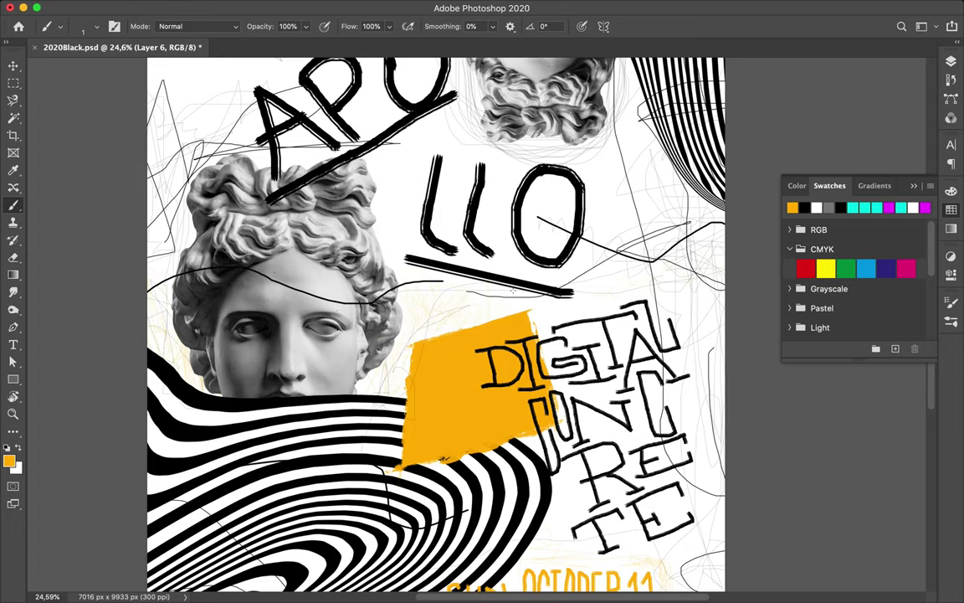
pyautogui.scroll(1, 436, 318)
pyautogui.click(84, 26)
# - Paint an orange stroke near the lower-left stripes with the GouacheGrungeNo3_10 brush
pyautogui.scroll(-10, 94, 276)
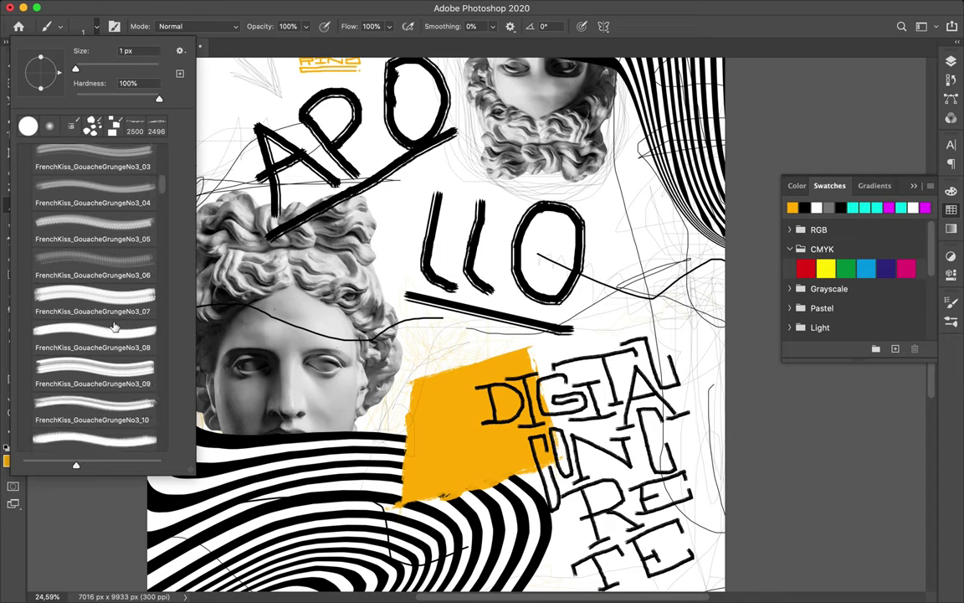
pyautogui.click(94, 334)
pyautogui.scroll(-4, 306, 343)
pyautogui.hscroll(-3, 305, 343)
pyautogui.press('F7')
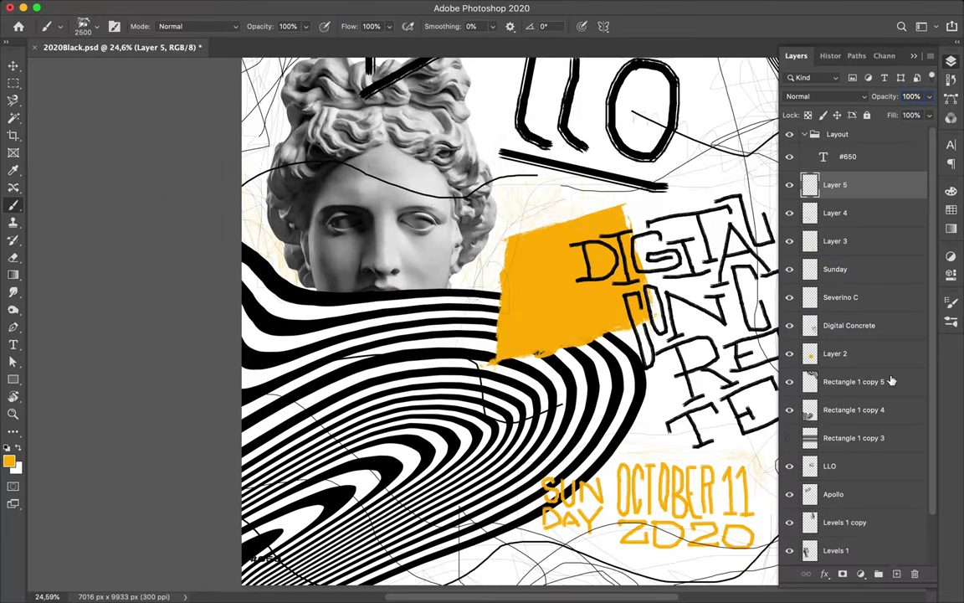
pyautogui.moveTo(205, 393); pyautogui.dragTo(301, 393)
# - Return to Layer 7 and fit the whole poster in the window
pyautogui.hscroll(4, 435, 318)
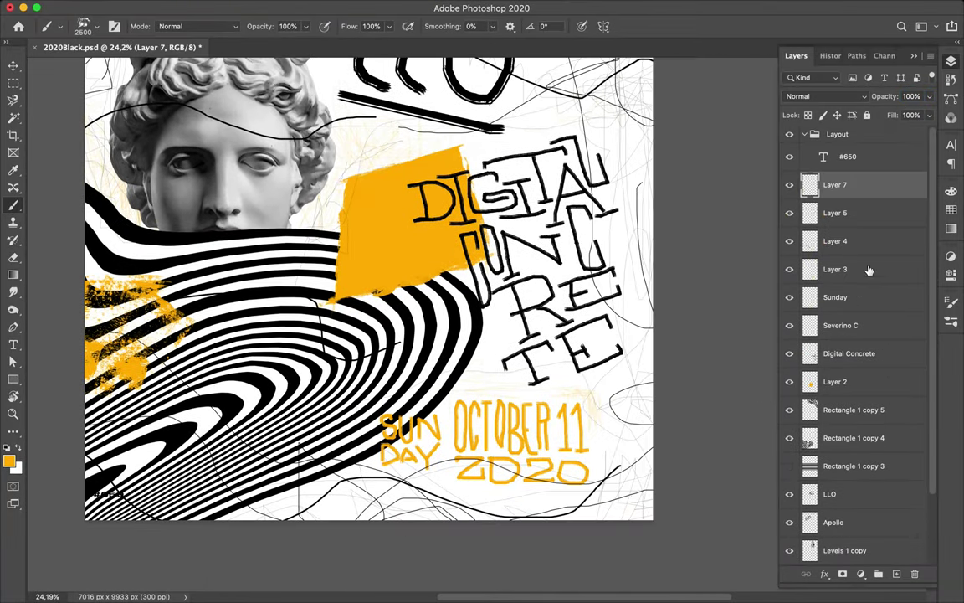
pyautogui.scroll(-3, 871, 274)
pyautogui.click(880, 550)
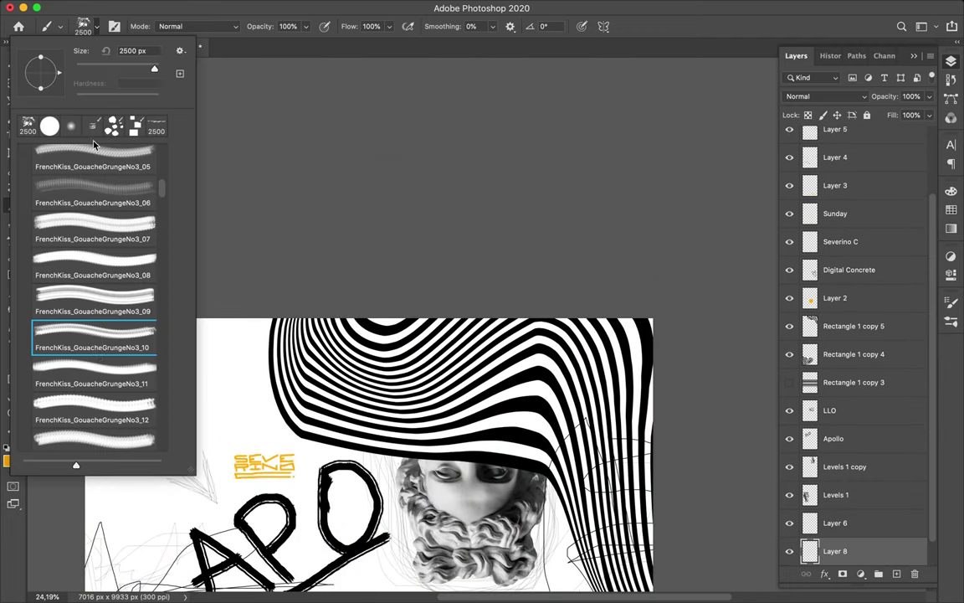
pyautogui.press('Return')
pyautogui.scroll(1, 829, 485)
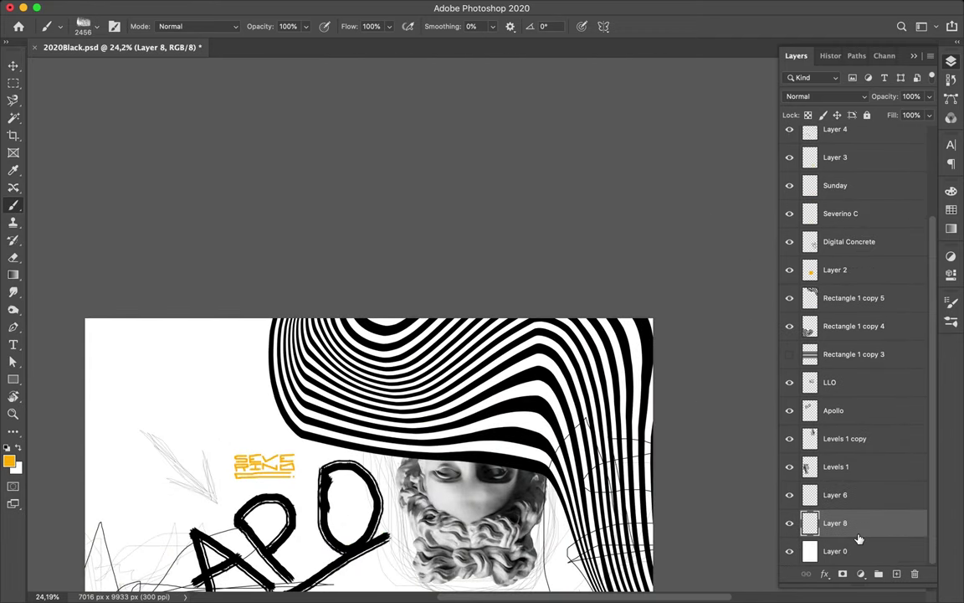
pyautogui.scroll(2, 846, 448)
pyautogui.click(835, 184)
pyautogui.press('v')
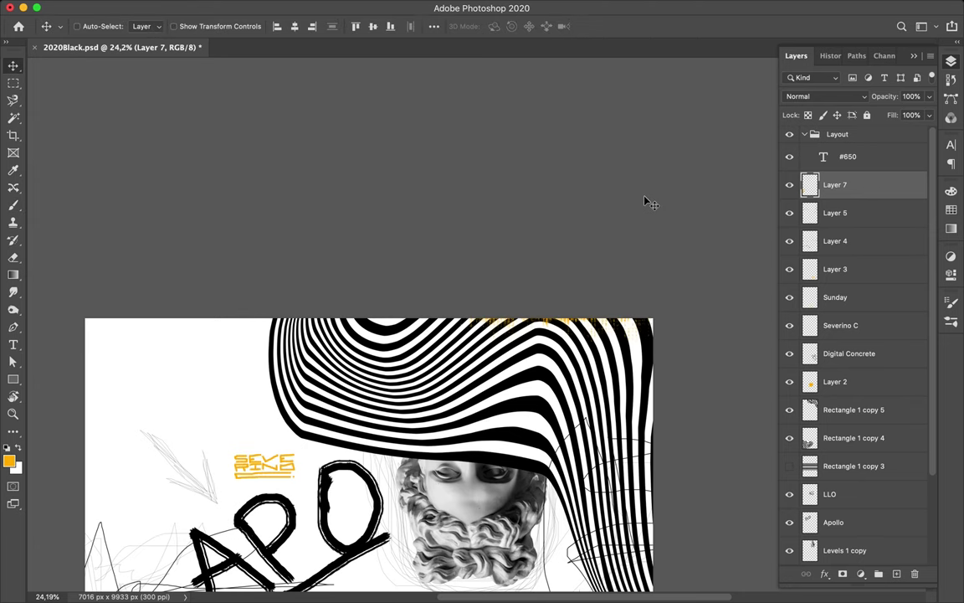
pyautogui.scroll(-5, 525, 303)
pyautogui.press('super+0')
# - Set the foreground to black and load a different GouacheGrunge brush
pyautogui.press('b')
pyautogui.click(84, 26)
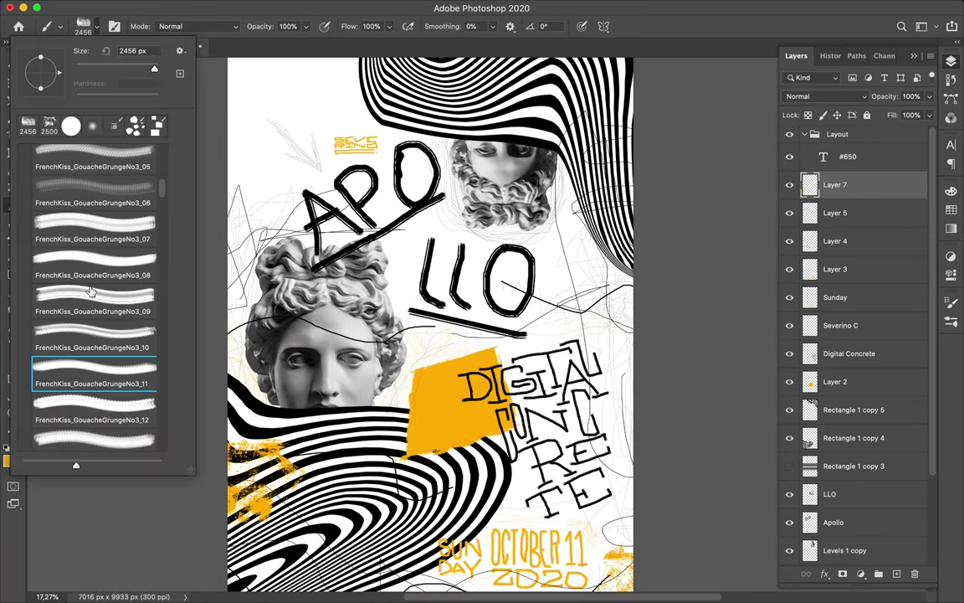
pyautogui.press('Return')
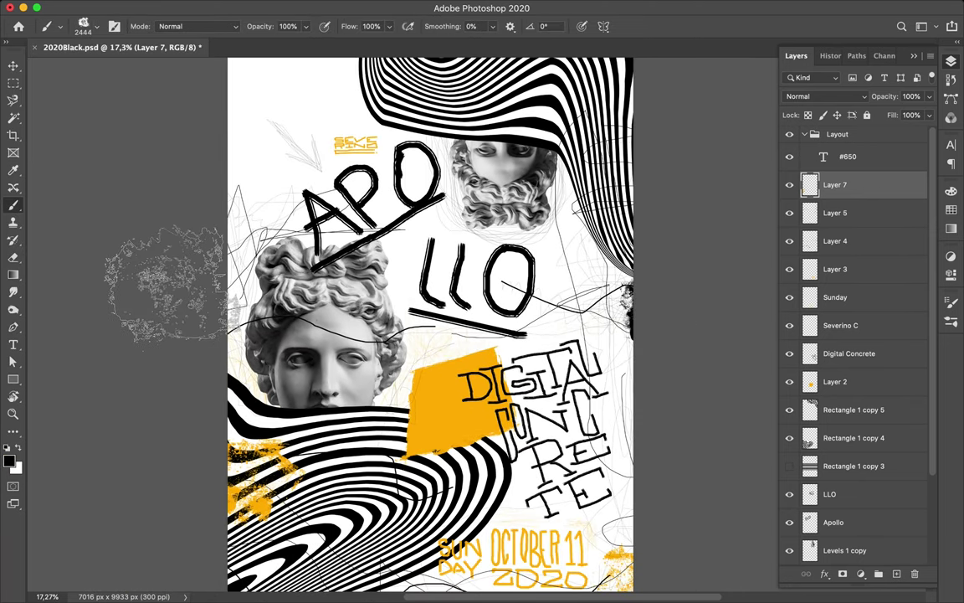
pyautogui.scroll(-5, 675, 418)
pyautogui.click(84, 26)
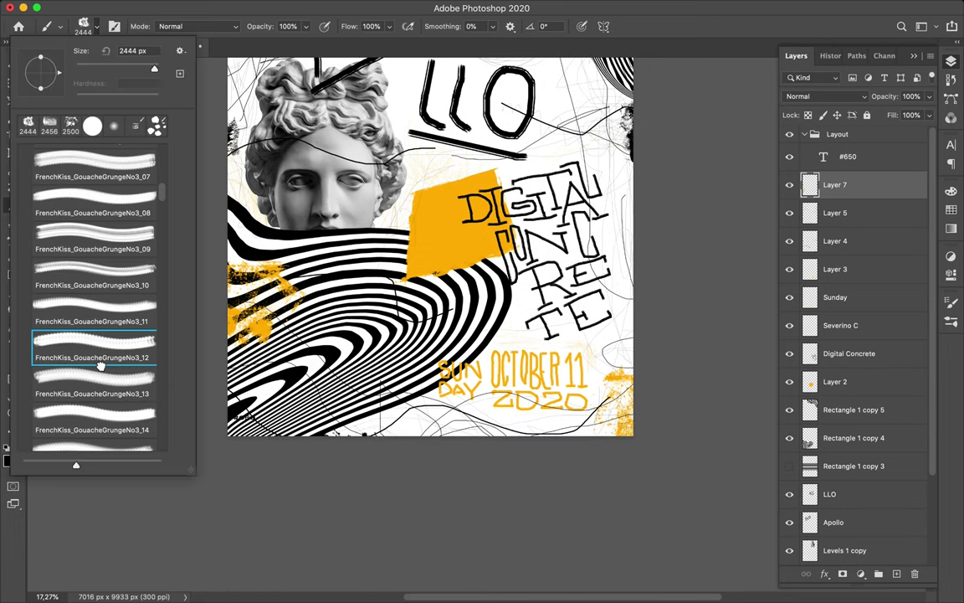
pyautogui.click(94, 383)
pyautogui.press('Return')
pyautogui.scroll(2, 194, 236)
pyautogui.scroll(3, 251, 114)
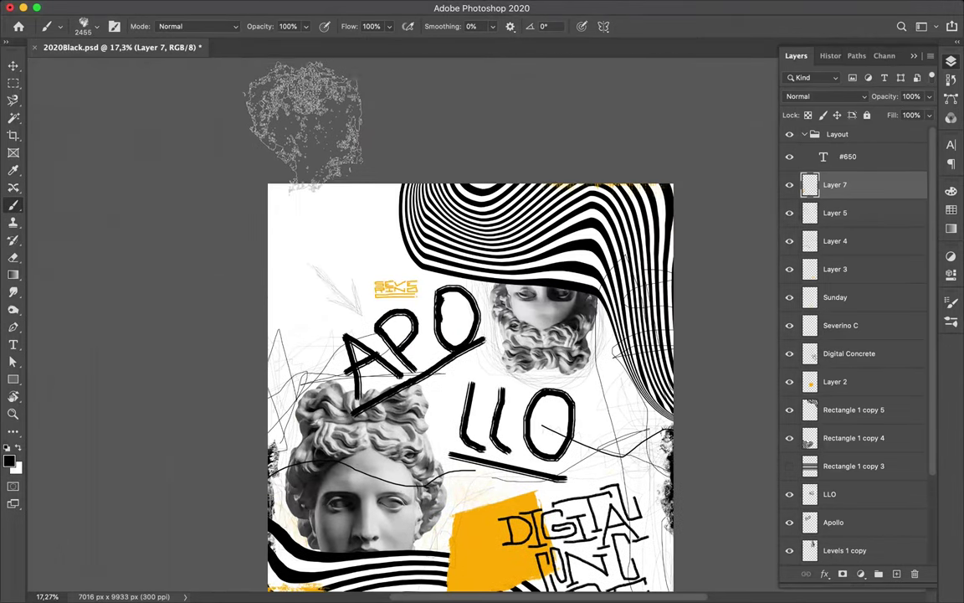
pyautogui.scroll(4, 514, 113)
# - Stamp black grunge texture on the edges using GouacheGrunge brushes, including GouacheGrungeNo3_16
pyautogui.scroll(-5, 514, 113)
pyautogui.click(83, 26)
pyautogui.press('Return')
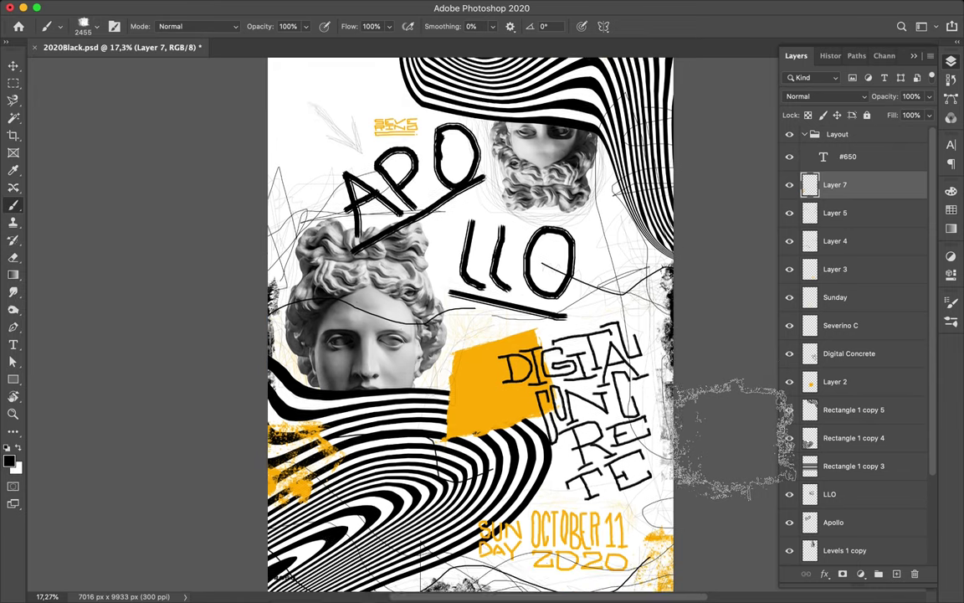
pyautogui.scroll(-3, 732, 387)
pyautogui.click(84, 26)
pyautogui.click(96, 390)
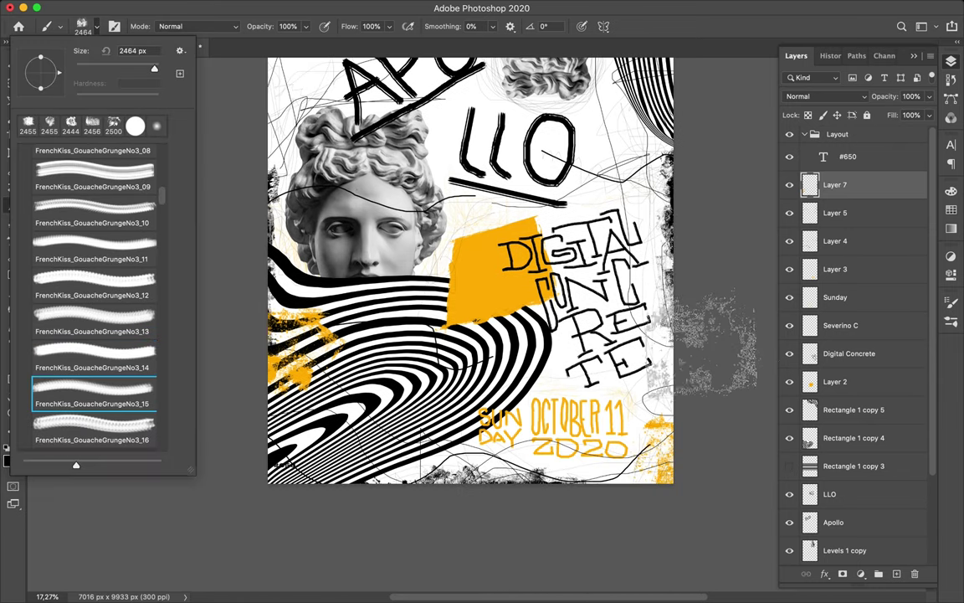
pyautogui.press('Return')
pyautogui.click(84, 26)
pyautogui.click(96, 333)
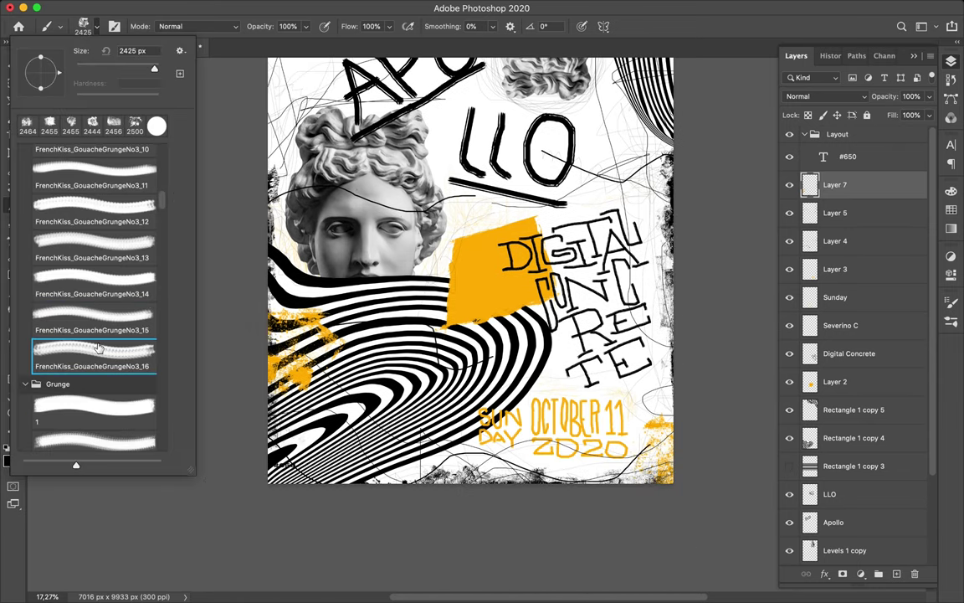
pyautogui.press('Return')
# - Roughen the right and bottom edges with GouacheGrungeNo3_04, No3_03 and another grunge brush
pyautogui.scroll(3, 365, 516)
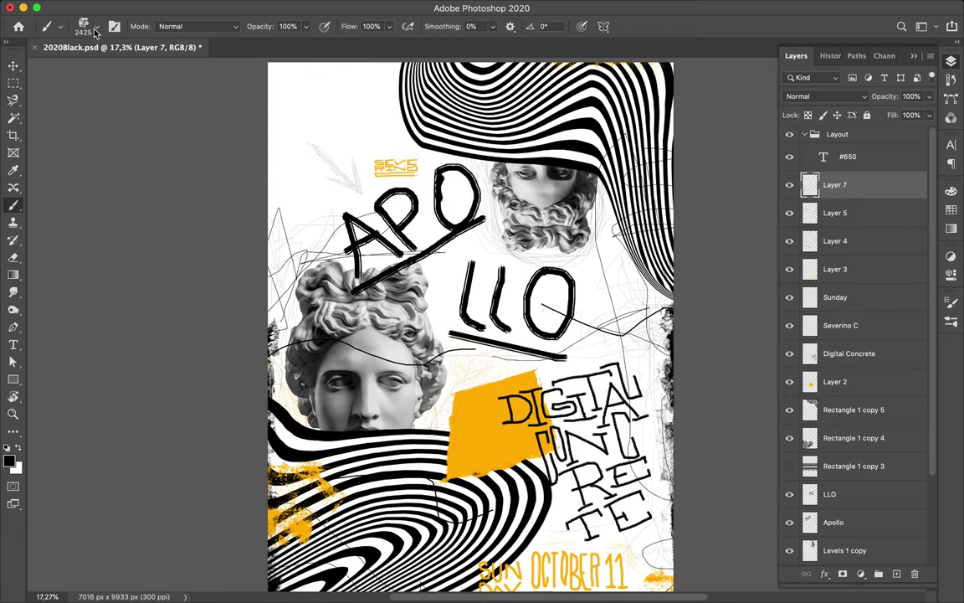
pyautogui.click(83, 26)
pyautogui.click(93, 201)
pyautogui.press('Return')
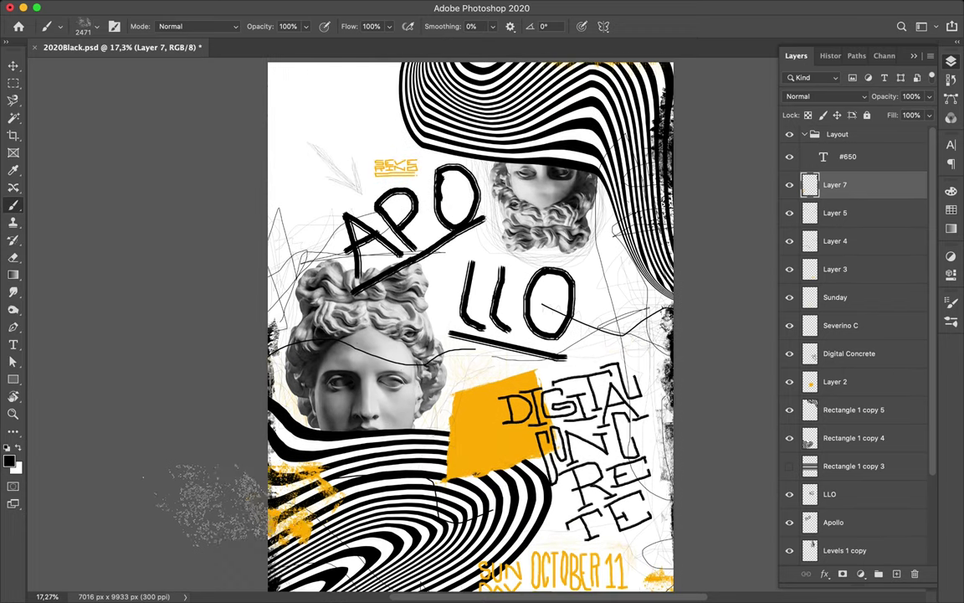
pyautogui.click(92, 27)
pyautogui.click(93, 167)
pyautogui.press('Return')
pyautogui.scroll(-3, 628, 251)
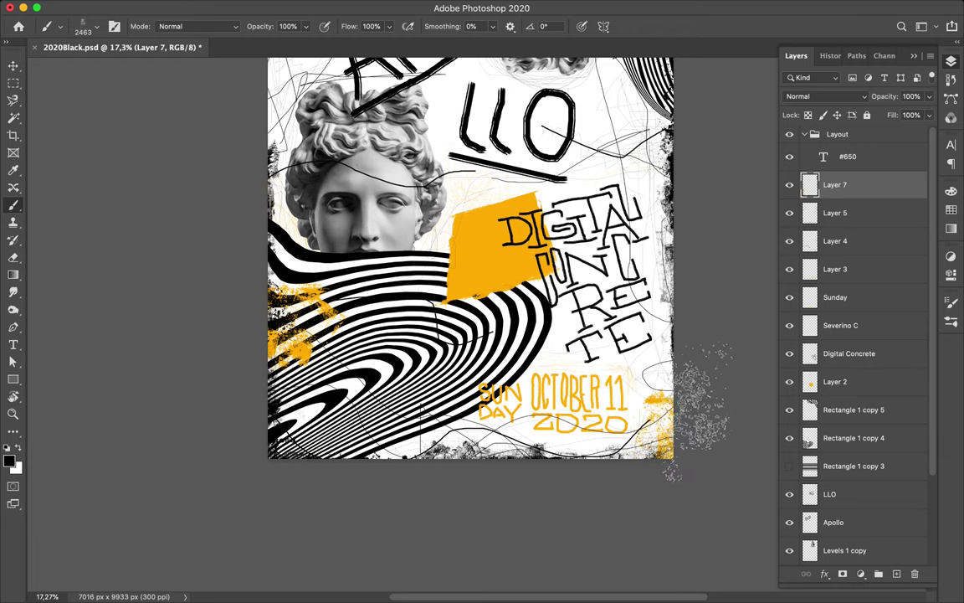
pyautogui.click(84, 26)
pyautogui.click(92, 189)
pyautogui.press('Return')
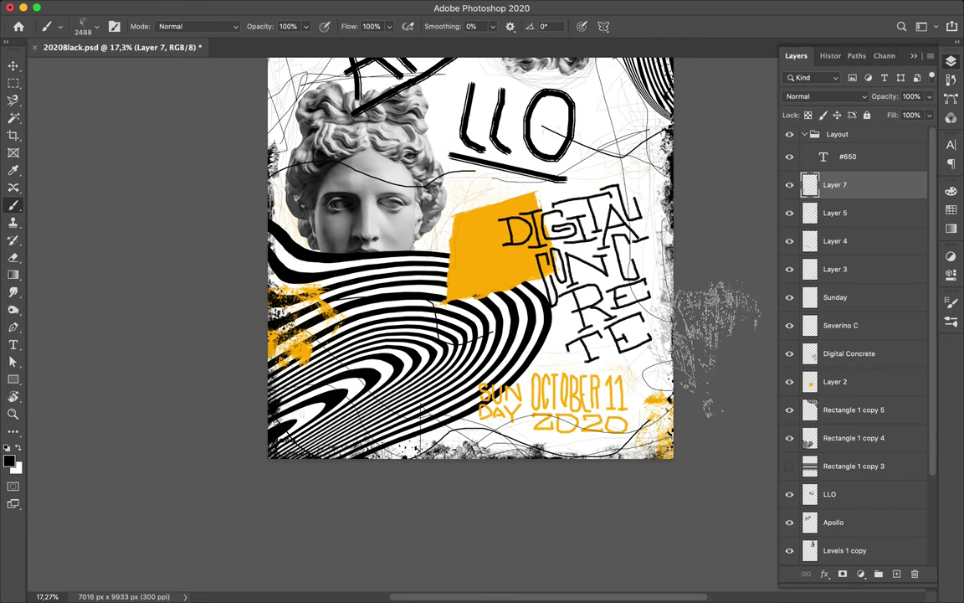
# - Collapse the grunge brush folders and expand the Spary Paint II folder
pyautogui.scroll(2, 627, 310)
pyautogui.click(84, 26)
pyautogui.click(25, 370)
pyautogui.scroll(-3, 84, 251)
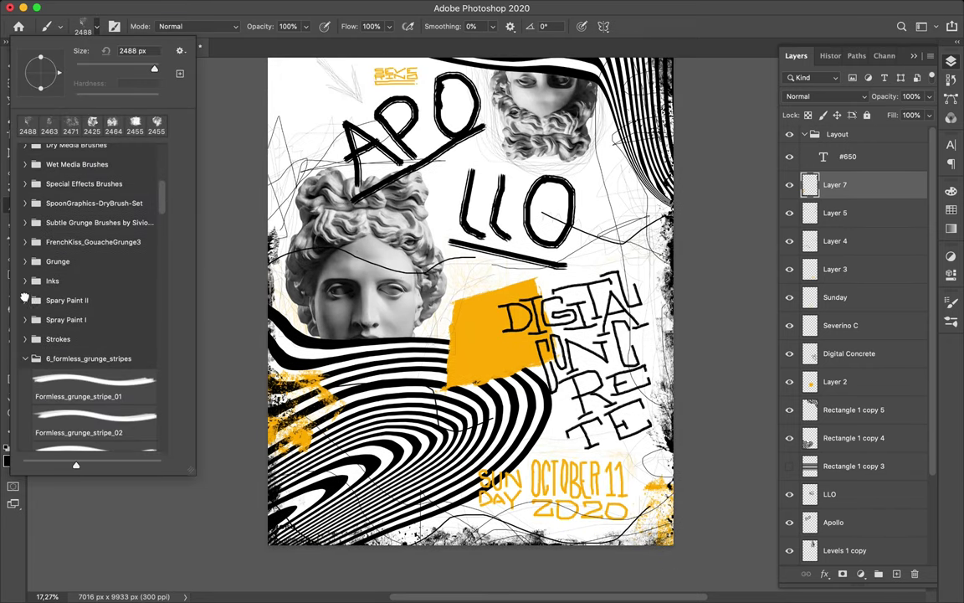
pyautogui.click(25, 300)
# - On a new layer, paint a dark Spary Paint II zigzag and flip it upside down
pyautogui.click(40, 319)
pyautogui.click(896, 574)
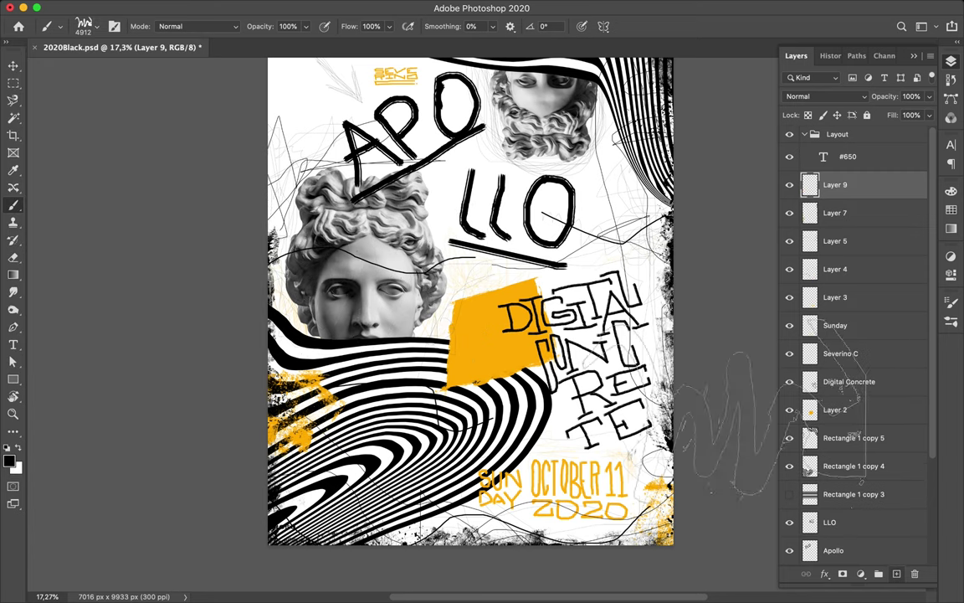
pyautogui.moveTo(607, 368); pyautogui.dragTo(389, 414)
pyautogui.hotkey('ctrl', 't')
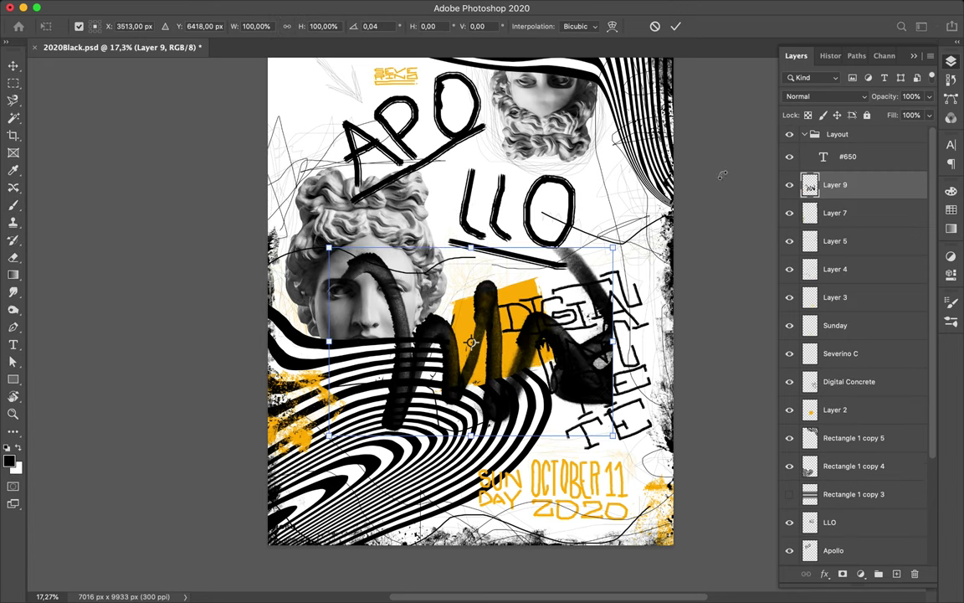
pyautogui.moveTo(645, 251); pyautogui.dragTo(695, 484)
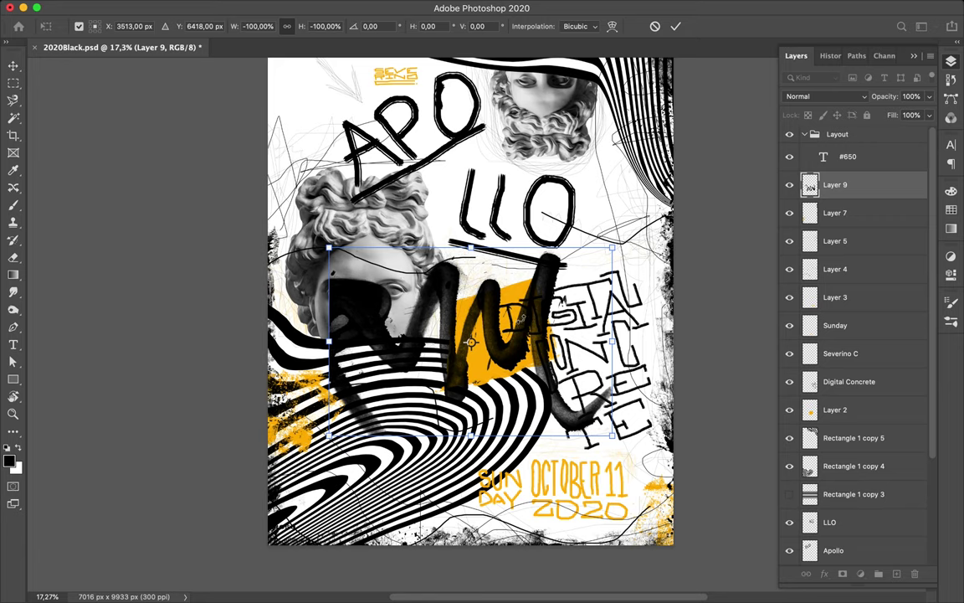
pyautogui.press('Return')
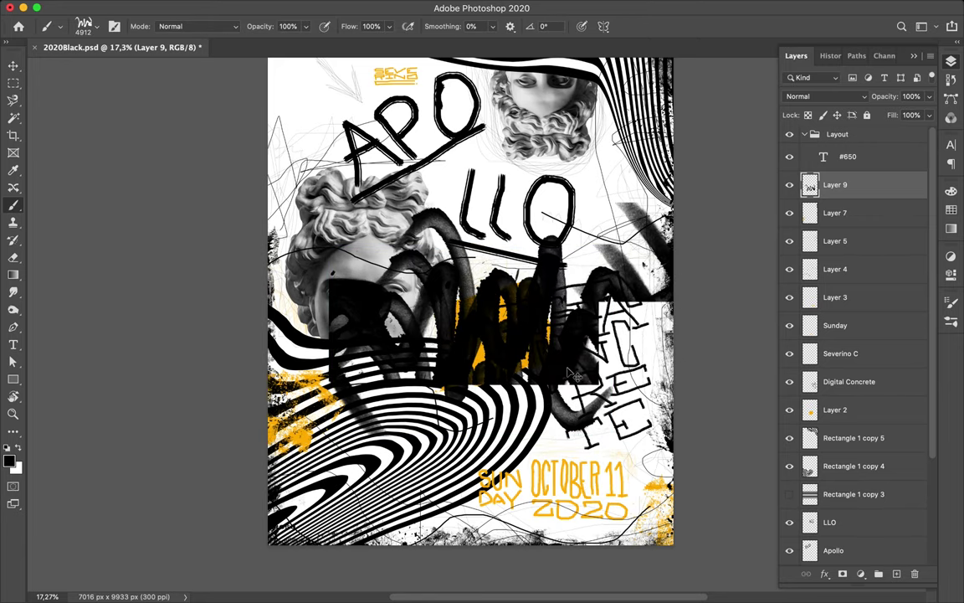
# - Shift the black scribbles down-left over the stripes and restack Layer 9 below the lettering layers
pyautogui.press('v')
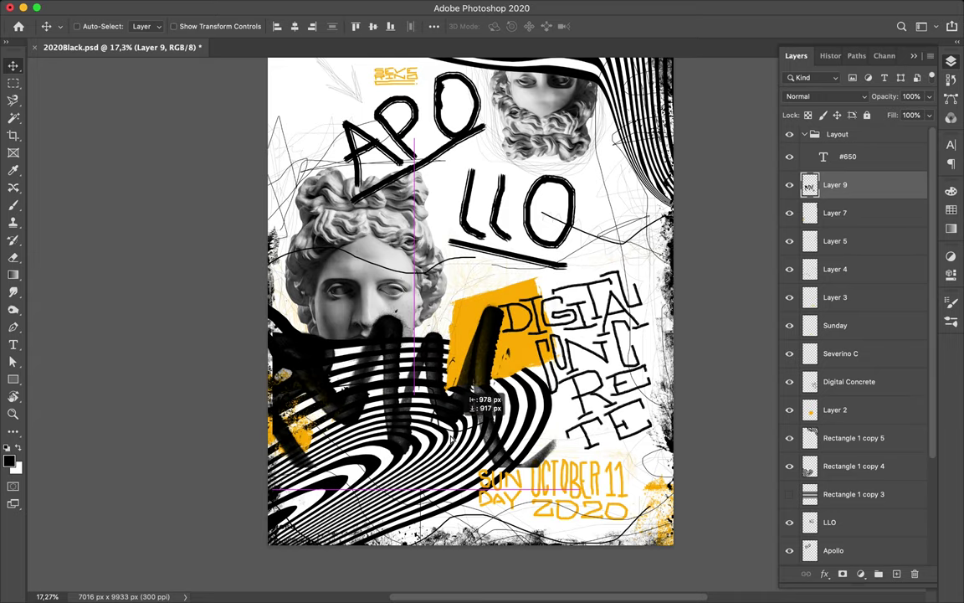
pyautogui.moveTo(525, 355); pyautogui.dragTo(492, 457)
pyautogui.moveTo(837, 185)
pyautogui.mouseDown()
pyautogui.moveTo(868, 242)
pyautogui.moveTo(866, 428)
pyautogui.mouseUp()
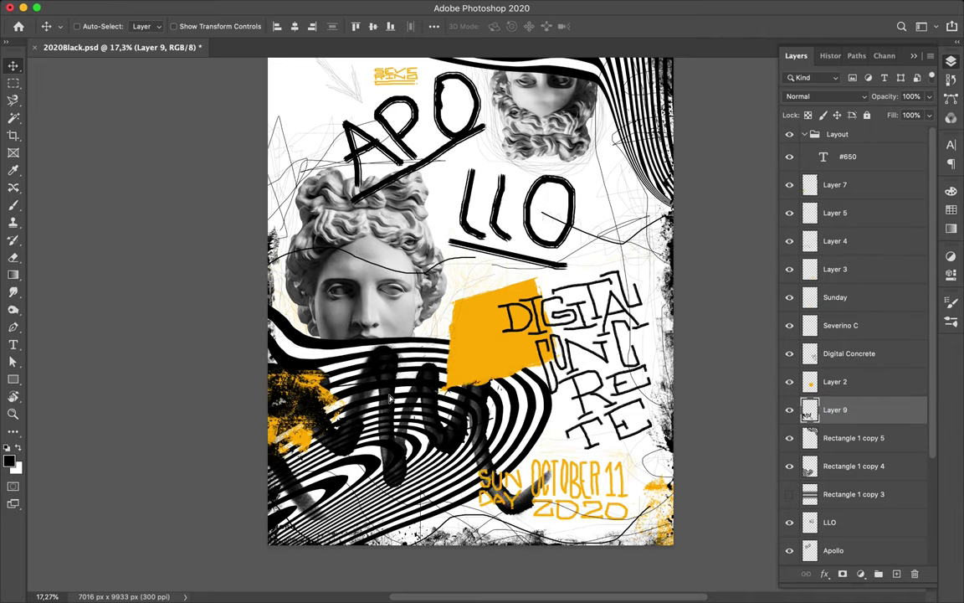
pyautogui.moveTo(390, 398); pyautogui.dragTo(370, 339)
# - Paint a black brush curl over the upper-right stripes
pyautogui.press('b')
pyautogui.click(91, 26)
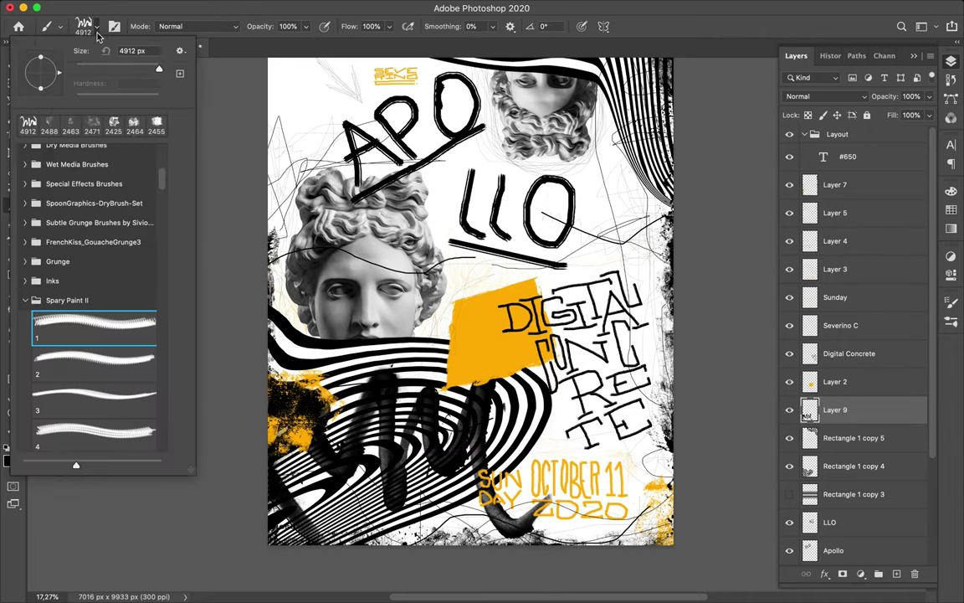
pyautogui.click(94, 362)
pyautogui.moveTo(665, 129); pyautogui.dragTo(615, 175)
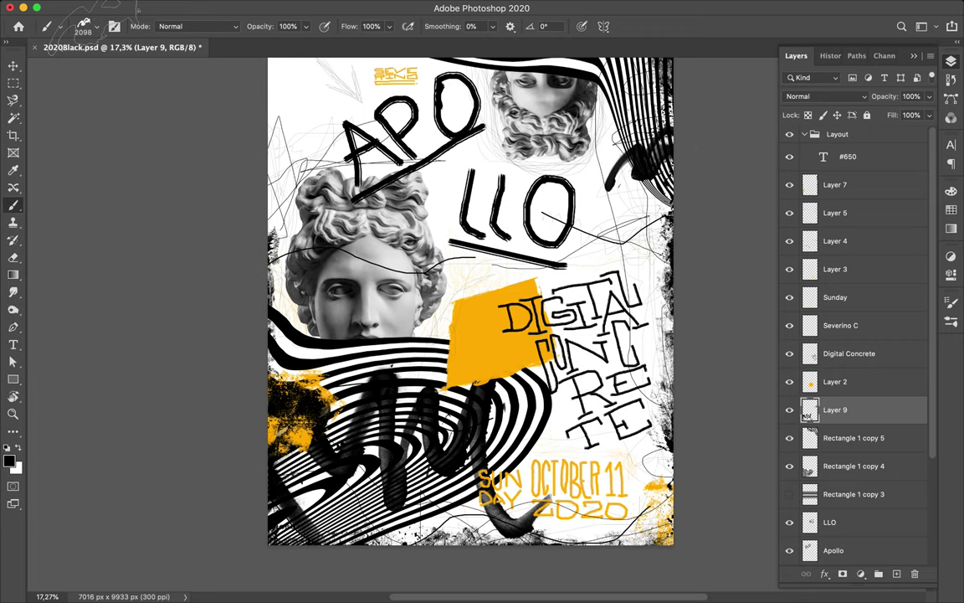
# - Try an orange zigzag across APO with the 4912 px brush, then undo it
pyautogui.click(87, 29)
pyautogui.click(94, 425)
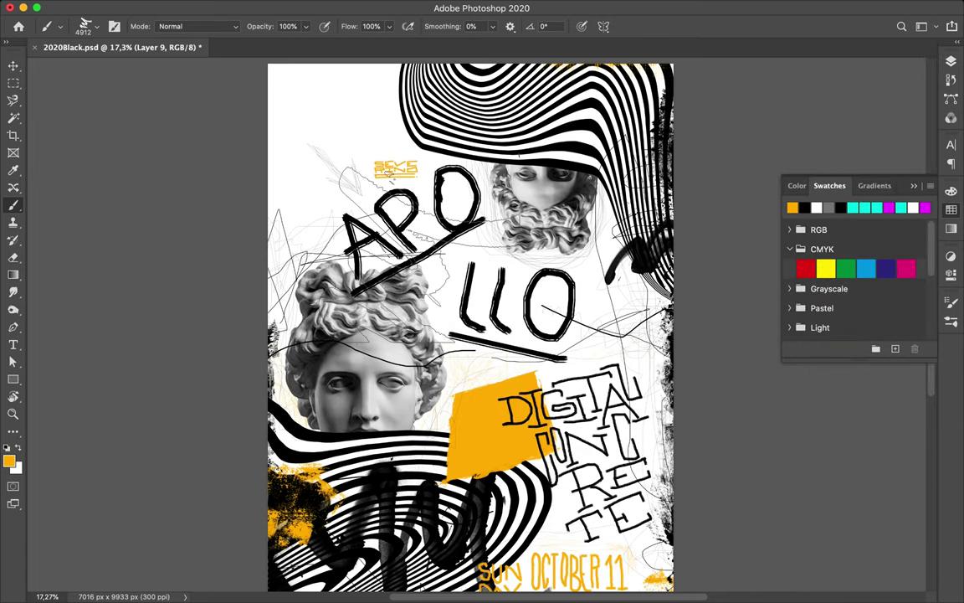
pyautogui.moveTo(347, 172); pyautogui.dragTo(331, 331)
pyautogui.click(951, 62)
pyautogui.hotkey('ctrl', 'z')
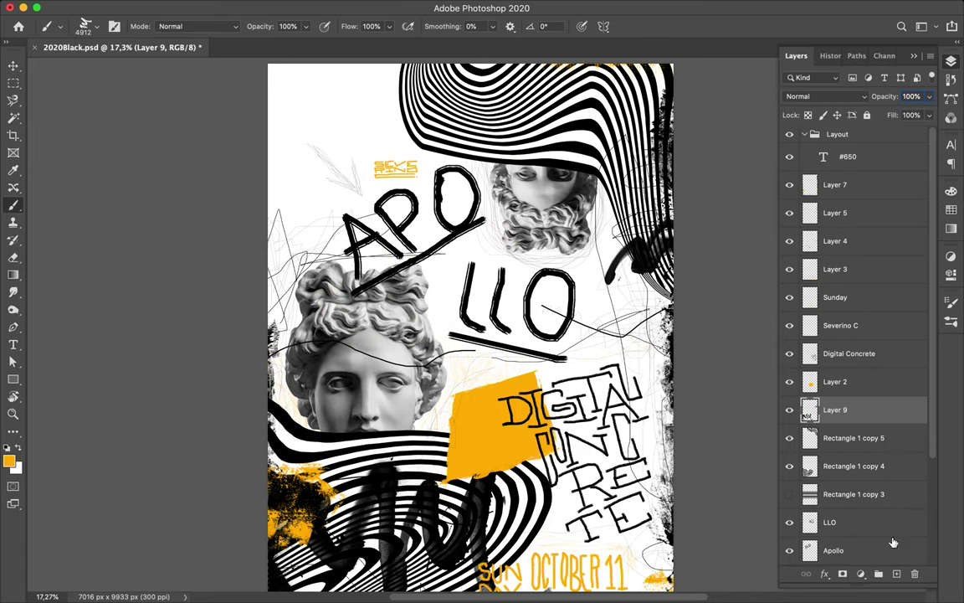
# - Place the orange stroke on new Layer 10 below Levels 1, shifted up and left
pyautogui.click(896, 573)
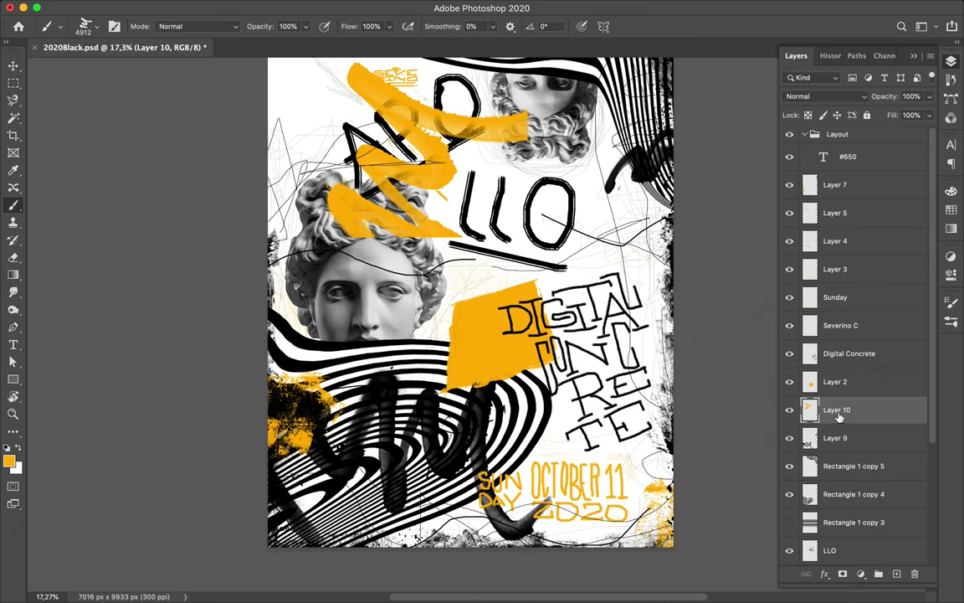
pyautogui.moveTo(837, 409); pyautogui.dragTo(864, 394)
pyautogui.moveTo(837, 354); pyautogui.dragTo(846, 478)
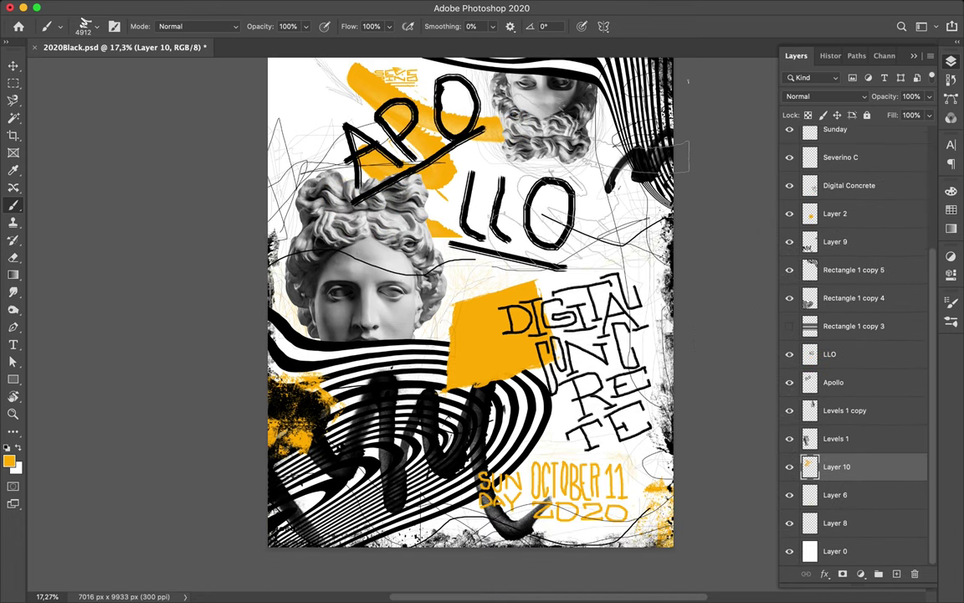
pyautogui.scroll(3, 379, 177)
pyautogui.press('v')
pyautogui.moveTo(379, 178); pyautogui.dragTo(351, 134)
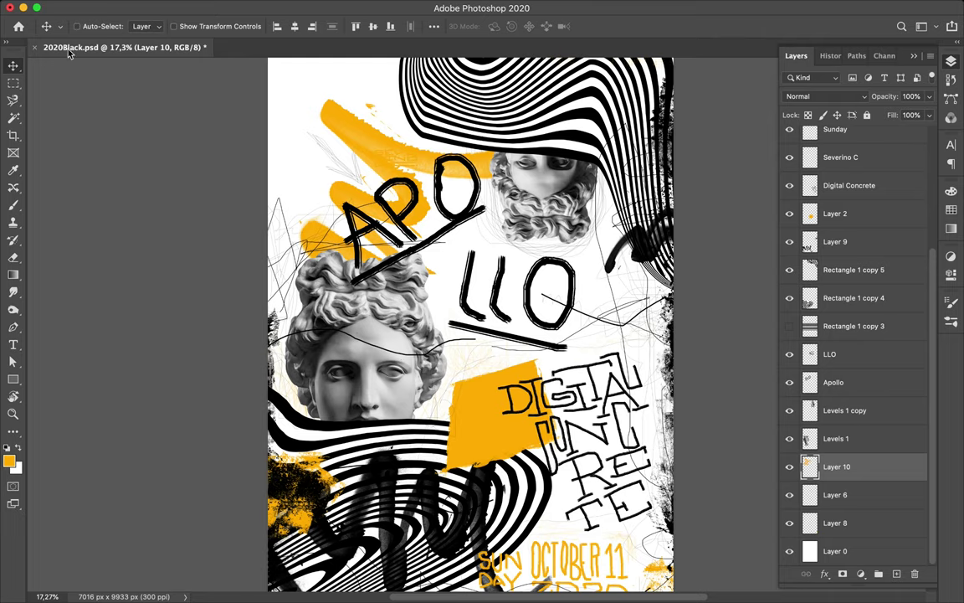
# - Dab orange paint beside the O of LLO with a soft spray brush, then pick the 2440 px brush
pyautogui.press('b')
pyautogui.click(83, 25)
pyautogui.click(97, 334)
pyautogui.click(553, 280)
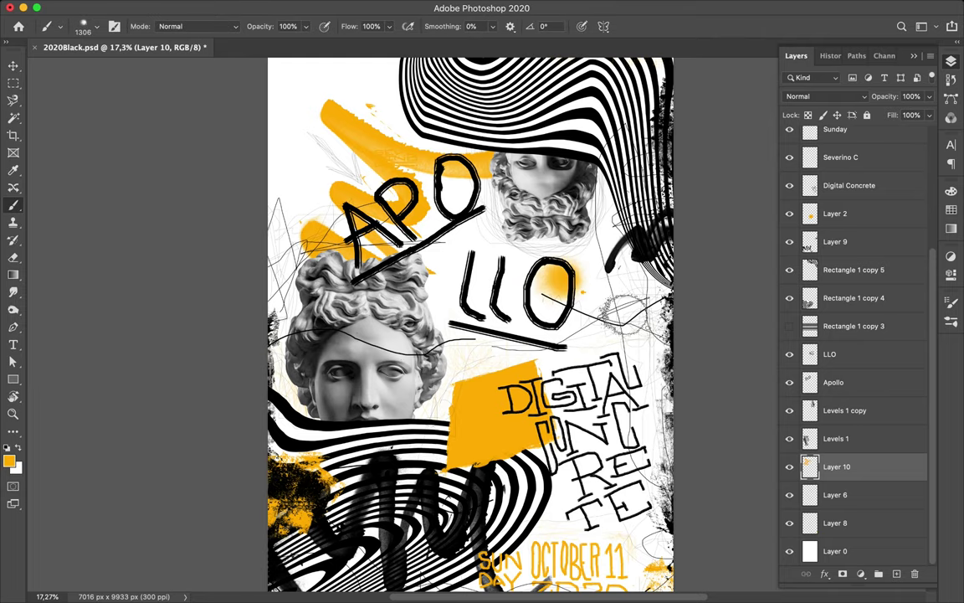
pyautogui.click(94, 26)
pyautogui.click(83, 339)
pyautogui.click(373, 372)
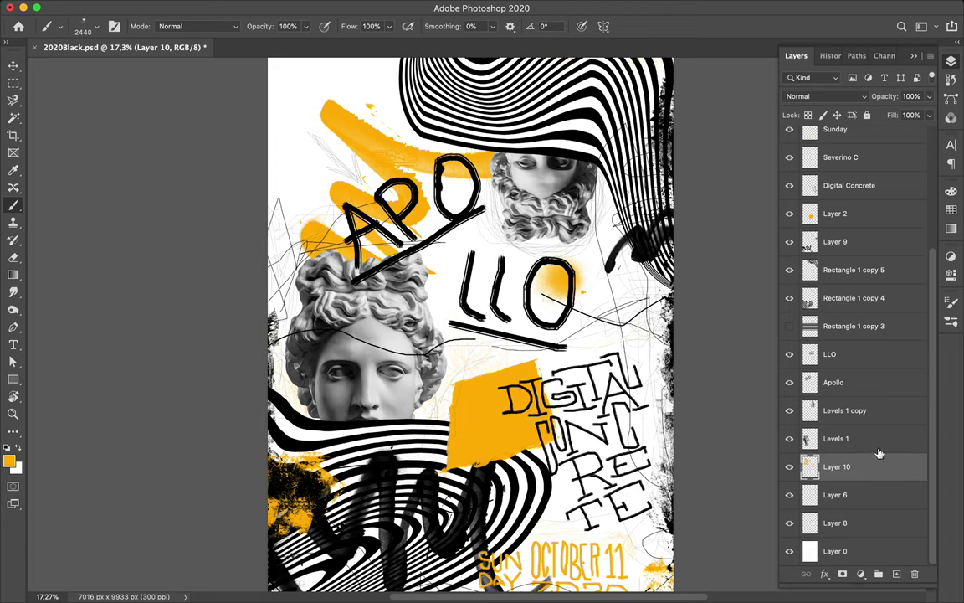
# - On a new layer above Levels 1, paint orange over the statue's eye and pick brush preset 16
pyautogui.click(879, 438)
pyautogui.hotkey('ctrl', 'shift', 'alt', 'n')
pyautogui.click(381, 373)
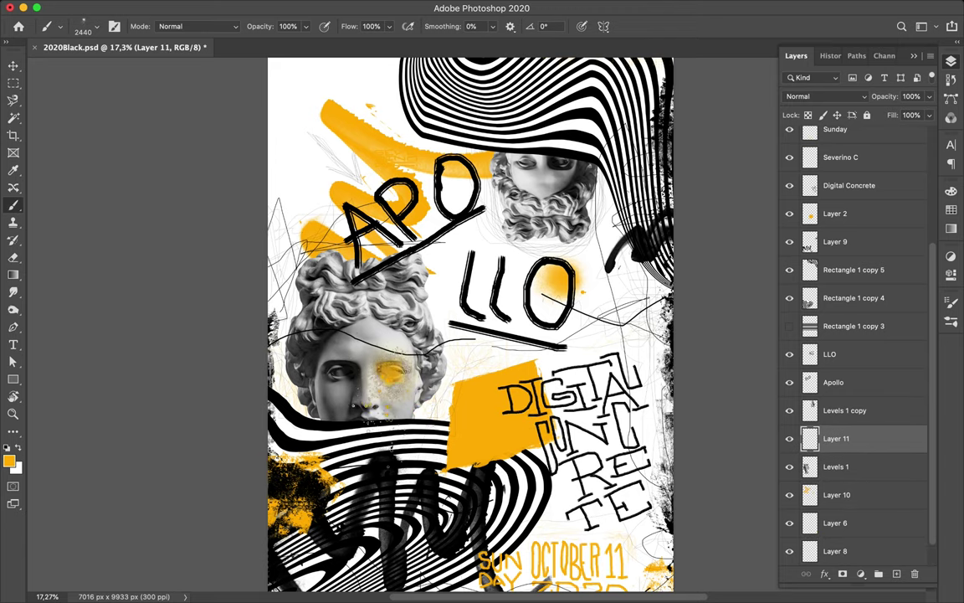
pyautogui.click(98, 26)
pyautogui.click(92, 393)
pyautogui.scroll(-2, 92, 334)
pyautogui.click(94, 378)
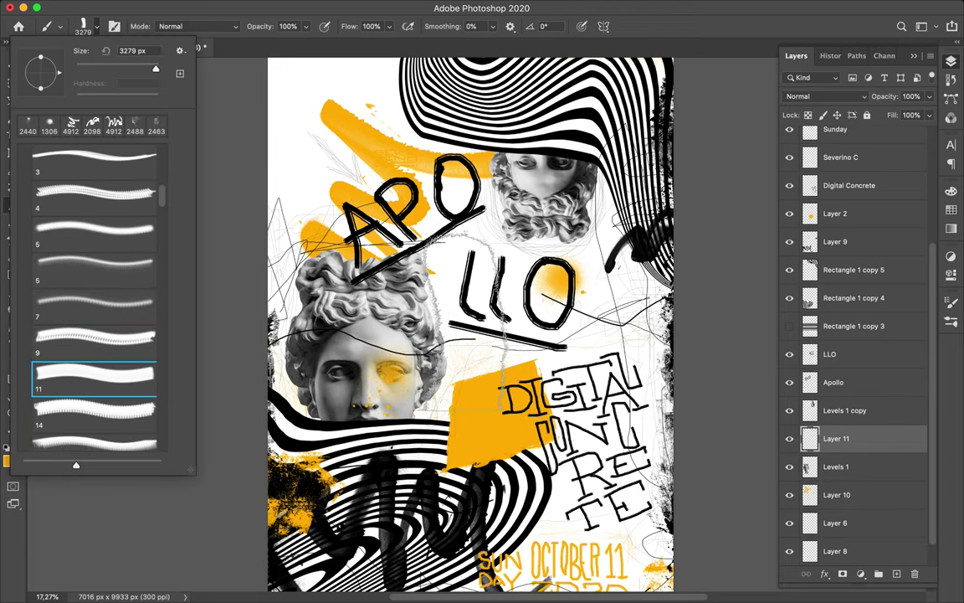
pyautogui.press('.')
pyautogui.press('.')
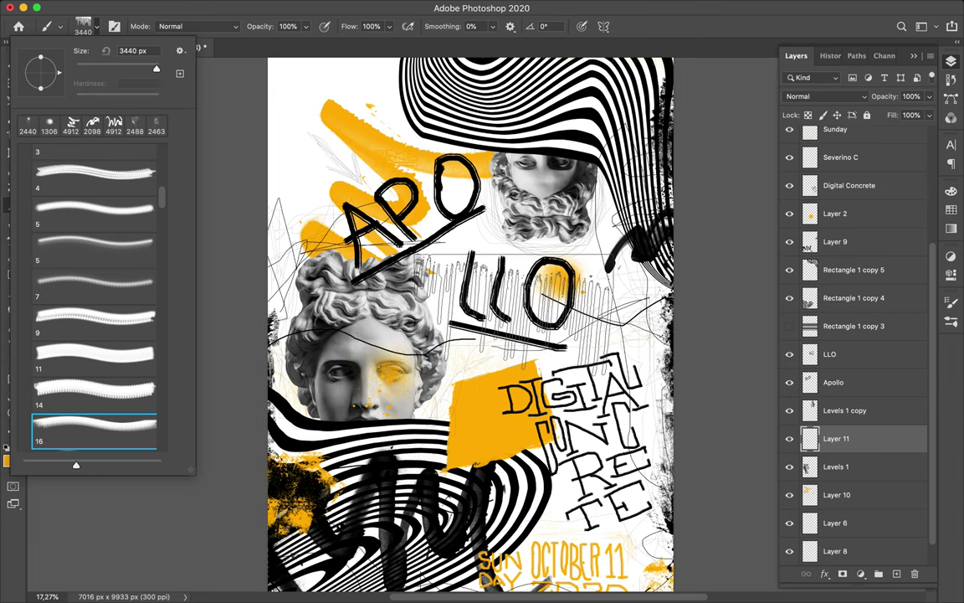
pyautogui.press('Return')
# - Add Layer 12 for the orange drips and select the Layout group
pyautogui.hotkey('ctrl', 'shift', 'alt', 'n')
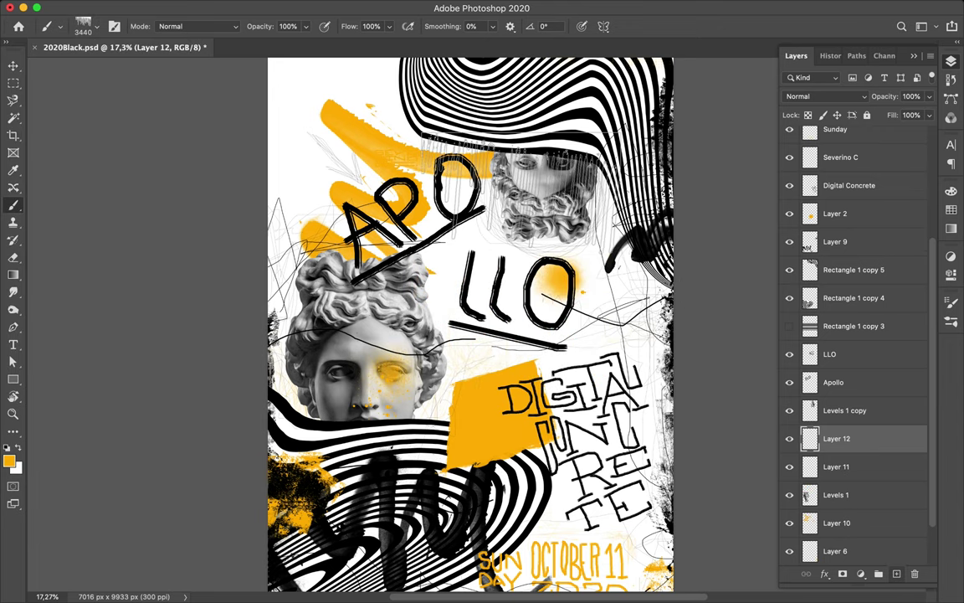
pyautogui.press('v')
pyautogui.scroll(-2, 509, 498)
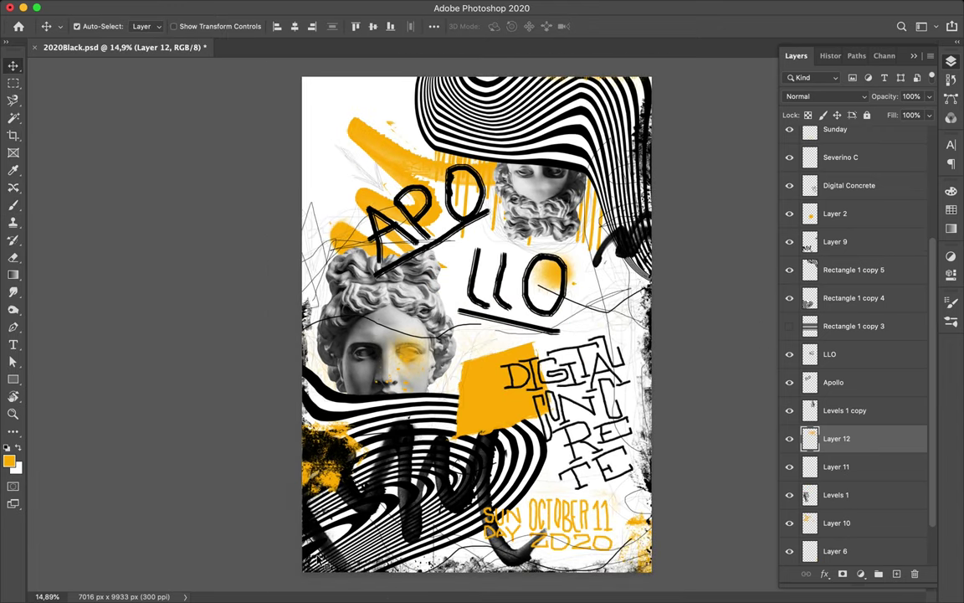
pyautogui.click(837, 133)
# - Add Layer 13 inside the Layout group and select the Grain Brush
pyautogui.scroll(3, 423, 552)
pyautogui.scroll(3, 423, 552)
pyautogui.scroll(3, 422, 553)
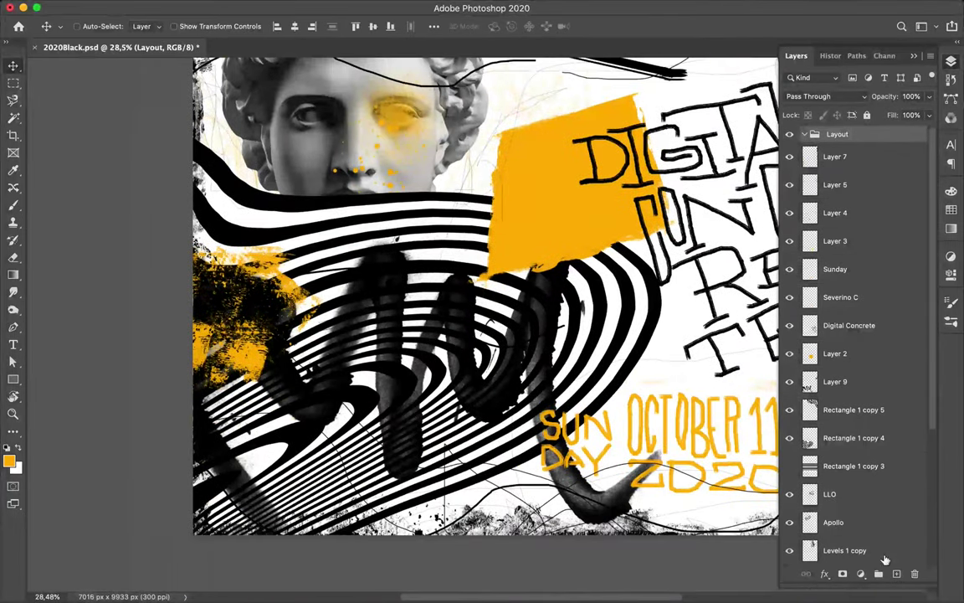
pyautogui.click(896, 573)
pyautogui.click(837, 134)
pyautogui.press('b')
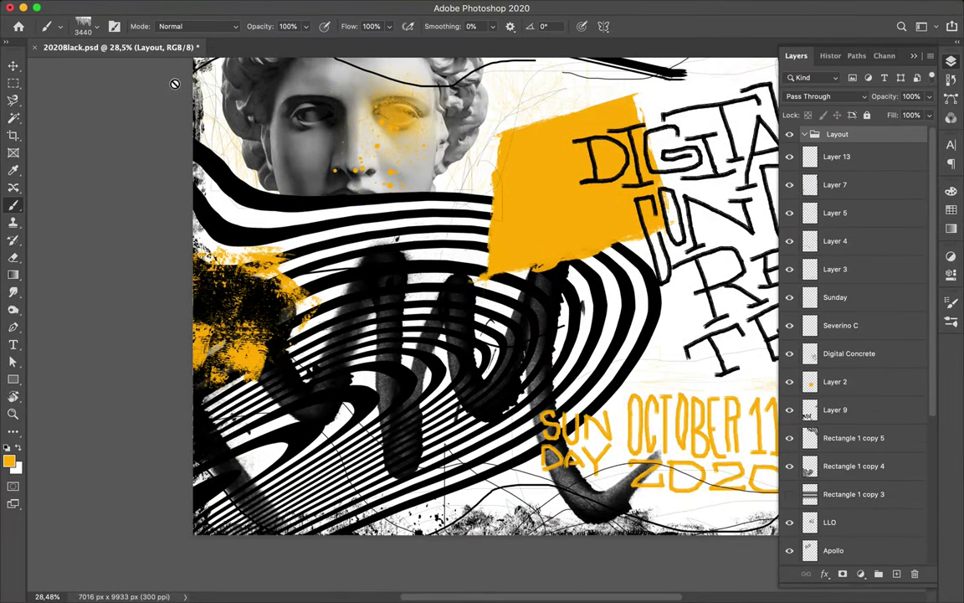
pyautogui.click(836, 156)
pyautogui.click(88, 28)
pyautogui.scroll(3, 83, 266)
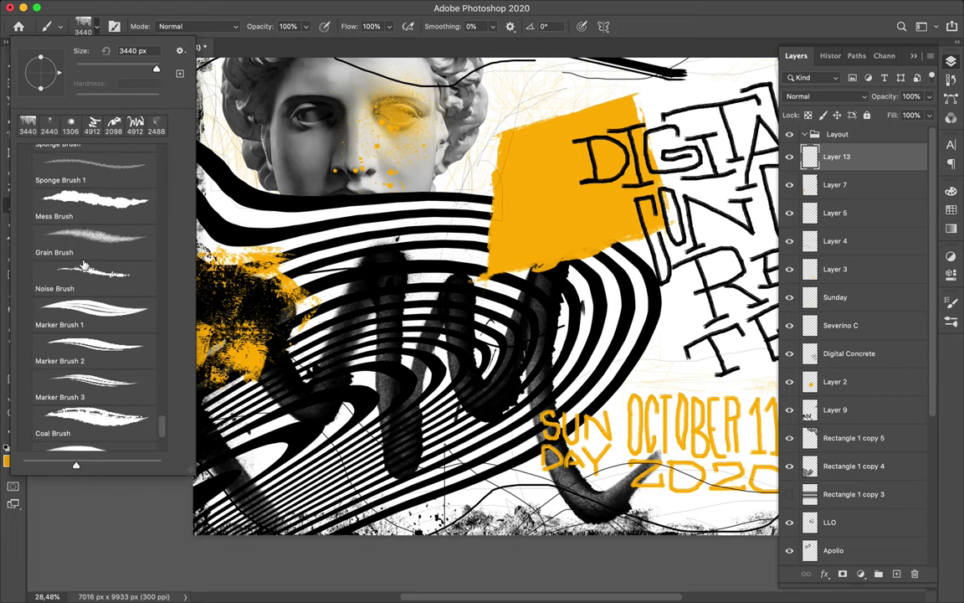
pyautogui.click(83, 244)
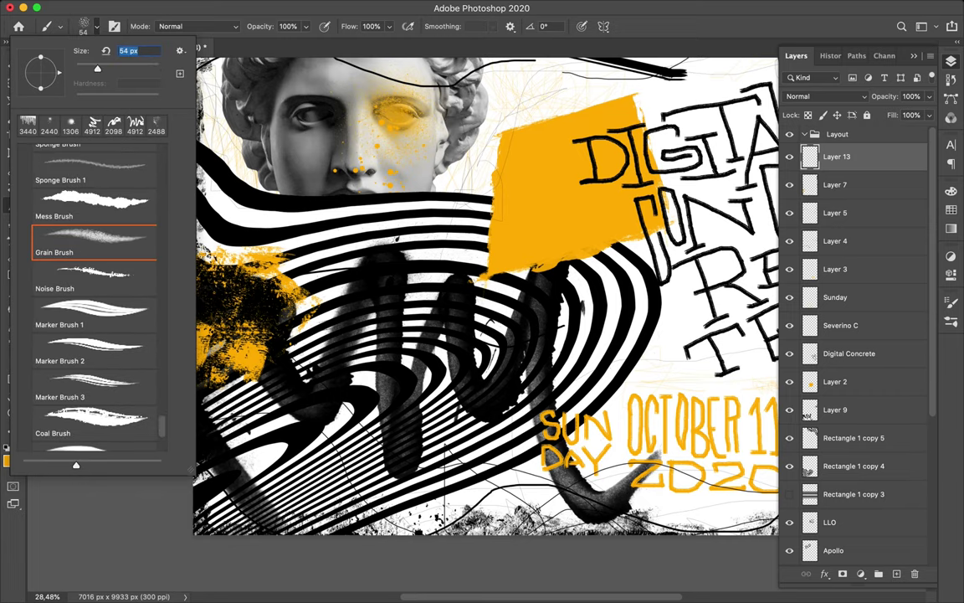
pyautogui.press('Return')
# - Enlarge the brush to about 79 px and choose a rougher lettering brush
pyautogui.scroll(5, 230, 339)
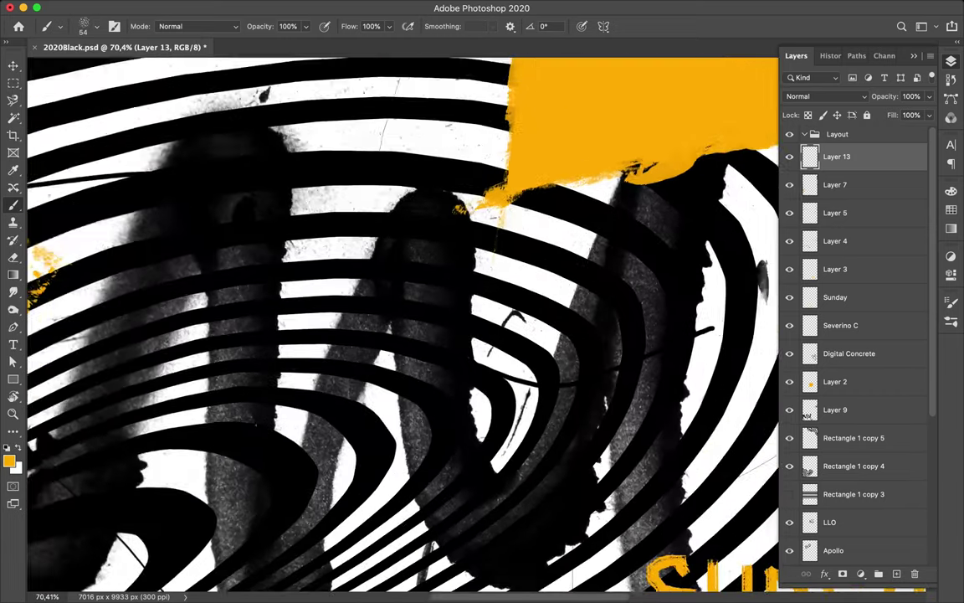
pyautogui.click(99, 27)
pyautogui.moveTo(104, 71); pyautogui.dragTo(109, 71)
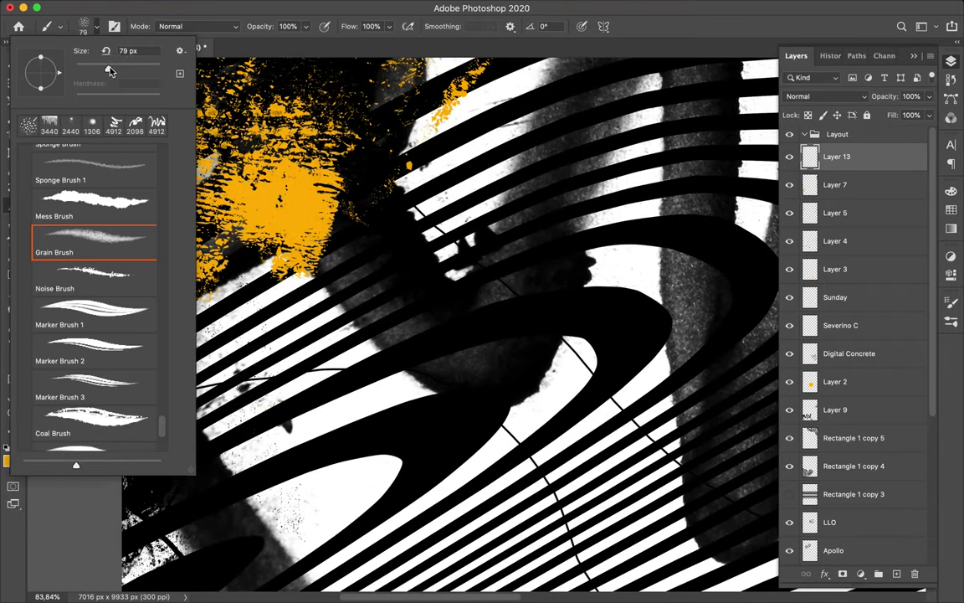
pyautogui.press('Return')
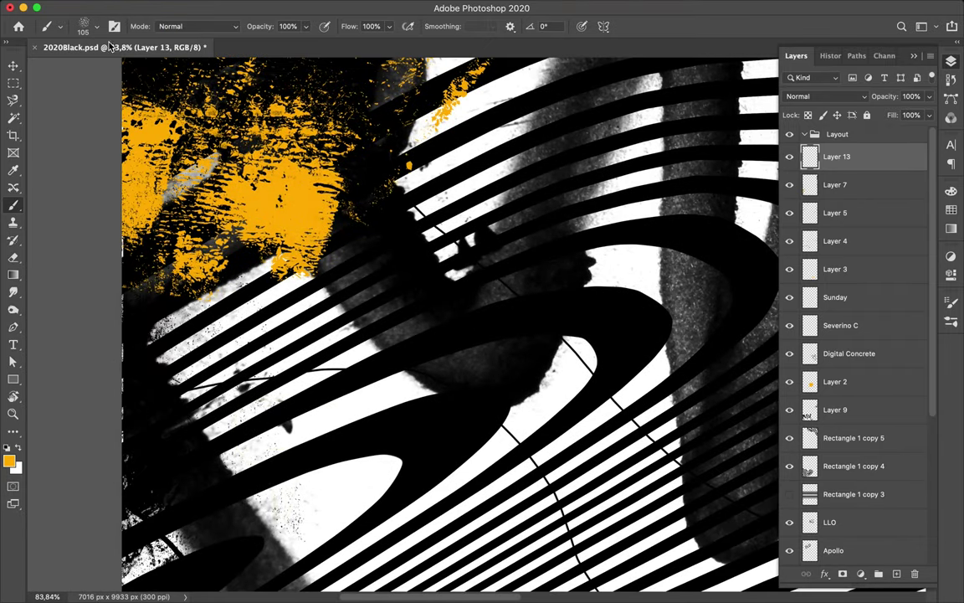
pyautogui.click(96, 26)
pyautogui.scroll(2, 84, 251)
pyautogui.click(92, 238)
# - Hand-paint a yellow '#650' over the lower-left stripes and fit the poster in view
pyautogui.moveTo(260, 398)
pyautogui.mouseDown()
pyautogui.moveTo(312, 386)
pyautogui.moveTo(259, 443)
pyautogui.moveTo(282, 440)
pyautogui.mouseUp()
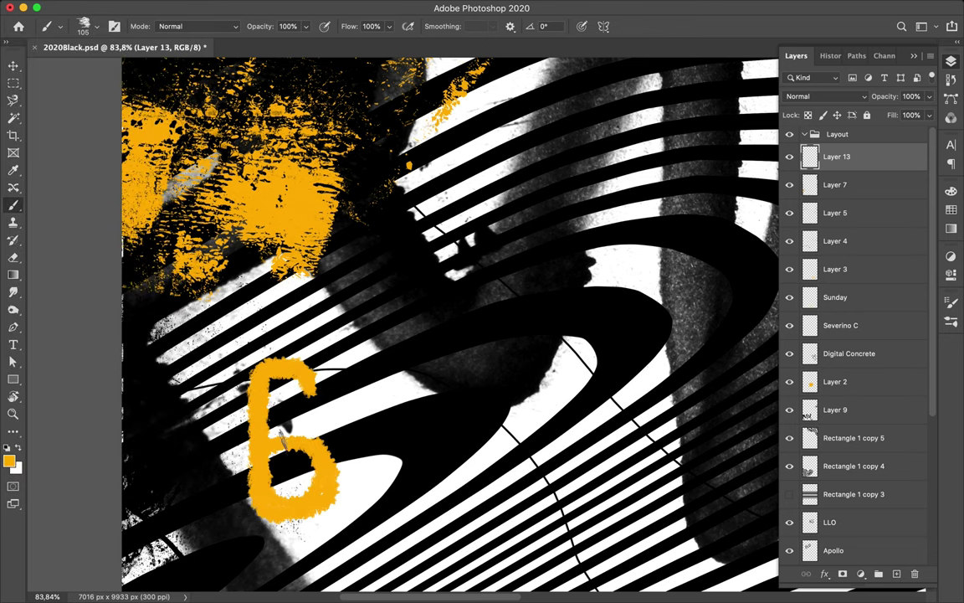
pyautogui.moveTo(360, 376)
pyautogui.mouseDown()
pyautogui.moveTo(423, 380)
pyautogui.moveTo(360, 502)
pyautogui.mouseUp()
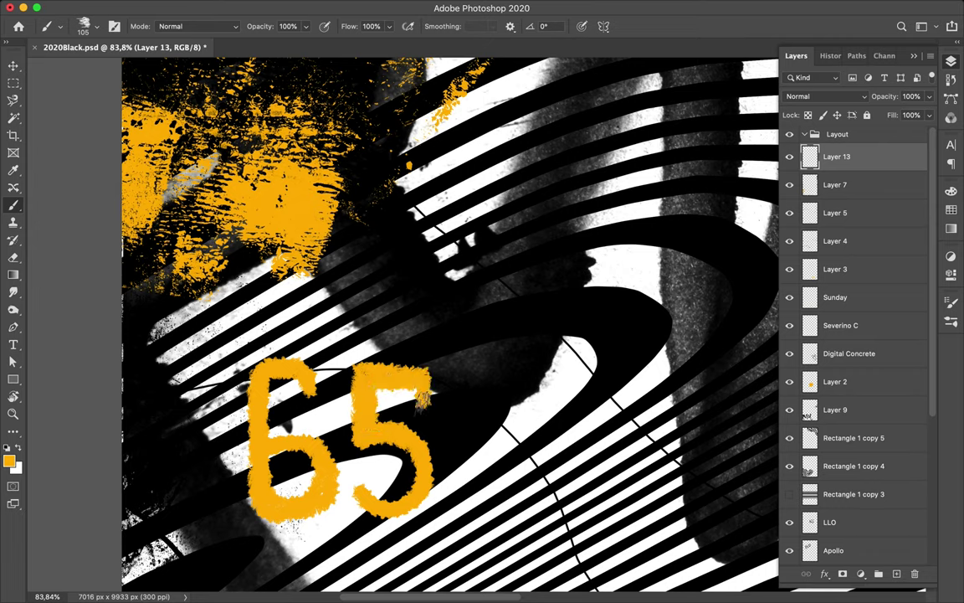
pyautogui.moveTo(473, 374)
pyautogui.mouseDown()
pyautogui.moveTo(459, 496)
pyautogui.moveTo(494, 378)
pyautogui.mouseUp()
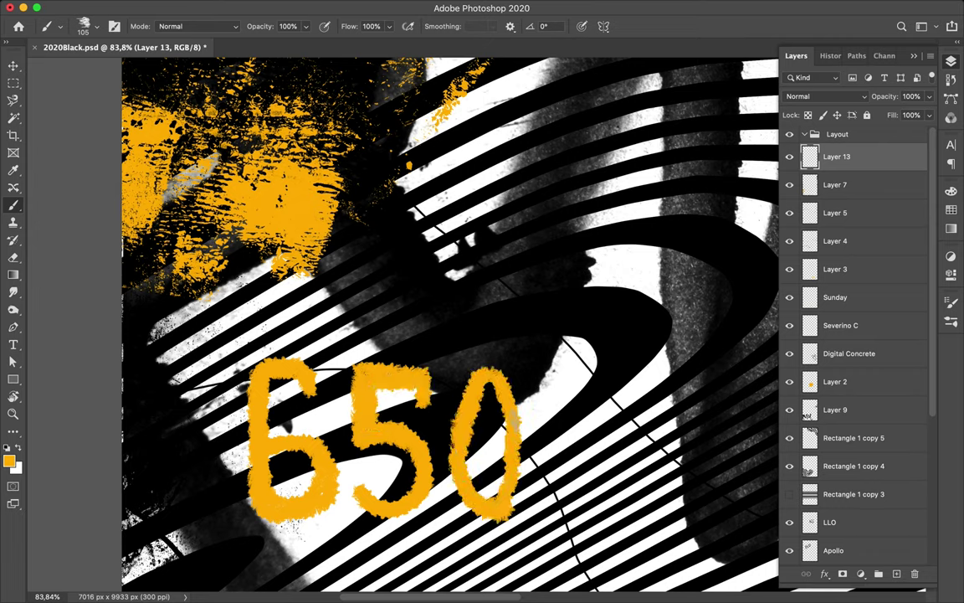
pyautogui.moveTo(151, 474); pyautogui.dragTo(178, 394)
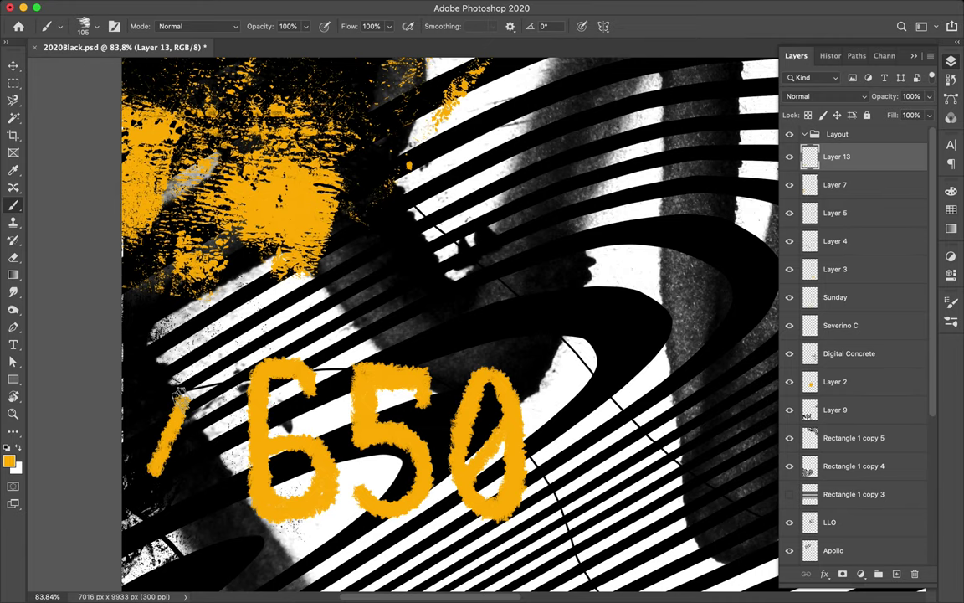
pyautogui.moveTo(199, 481); pyautogui.dragTo(214, 398)
pyautogui.moveTo(141, 433); pyautogui.dragTo(214, 470)
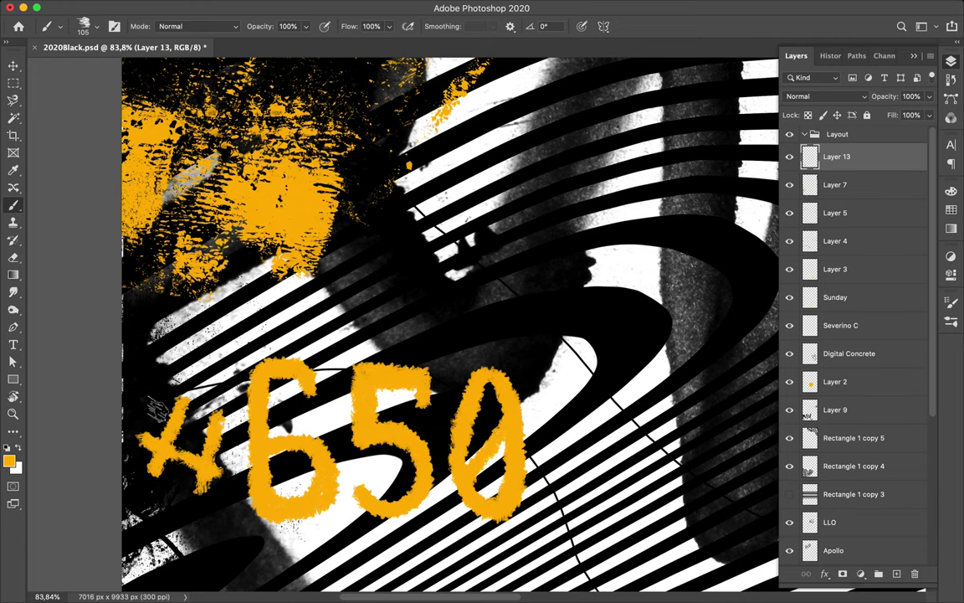
pyautogui.moveTo(155, 410); pyautogui.dragTo(222, 438)
pyautogui.press('super+0')
# - Move '#650' to the bottom centre under 'SUN DAY' and restack Layer 13 below Layer 9
pyautogui.press('v')
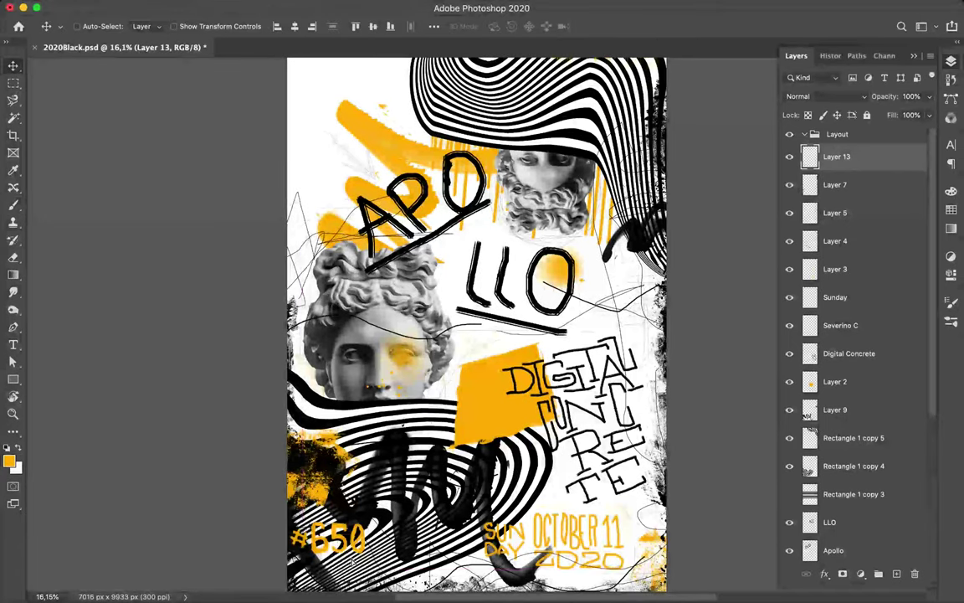
pyautogui.moveTo(433, 548); pyautogui.dragTo(428, 452)
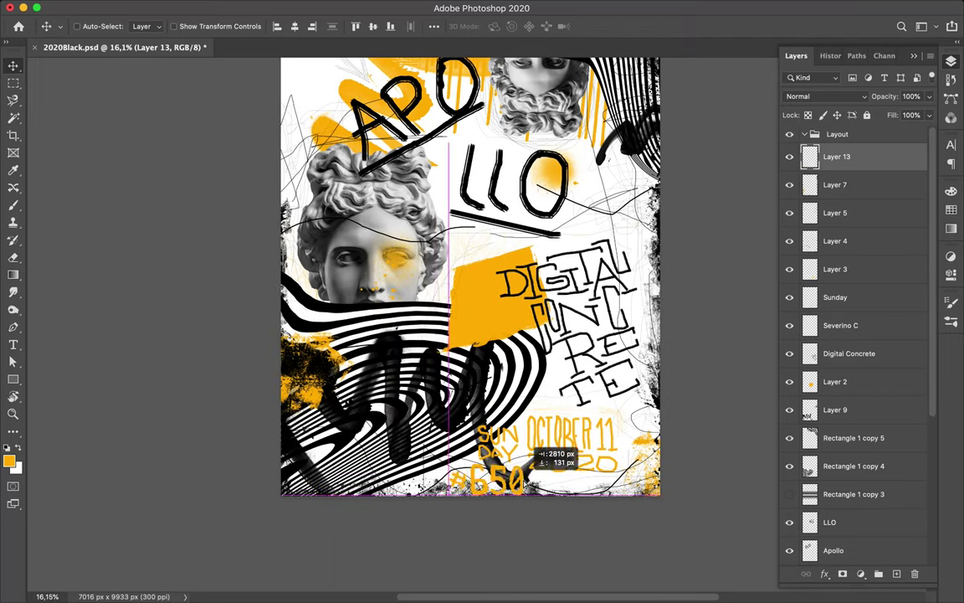
pyautogui.moveTo(835, 409)
pyautogui.mouseDown()
pyautogui.moveTo(847, 427)
pyautogui.moveTo(833, 416)
pyautogui.mouseUp()
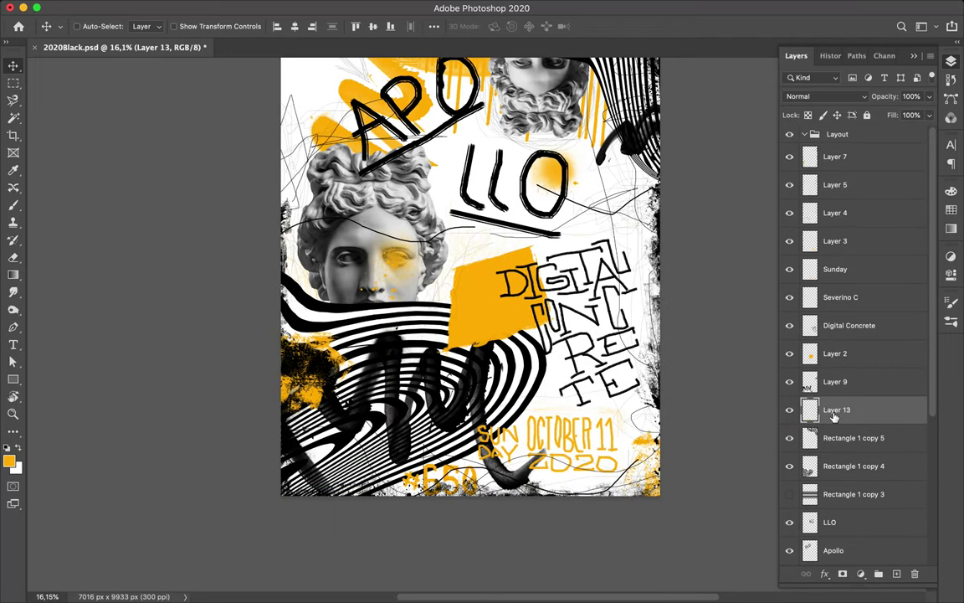